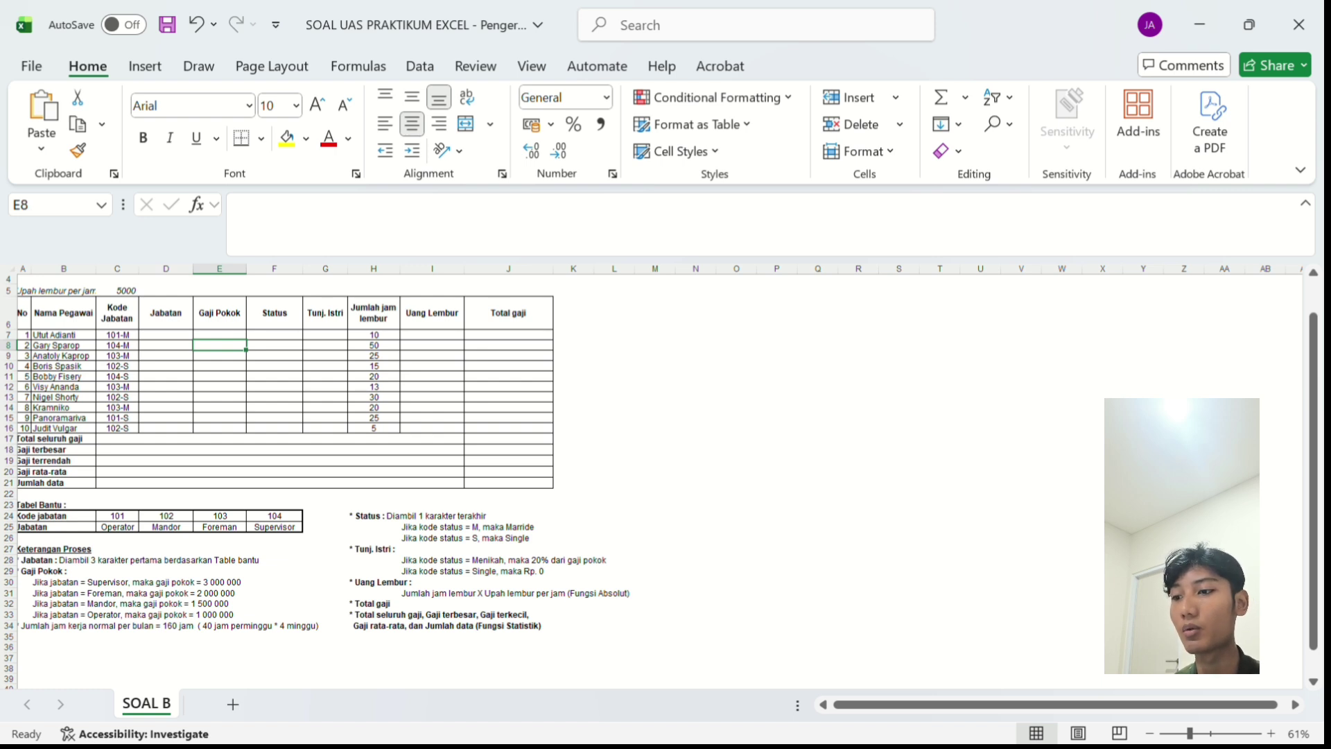
Start an HLOOKUP formula in cell D7 of the Jabatan column, nesting VALUE and LEFT for the lookup value.
{"action": "scroll", "coordinate": [312, 472], "scroll_direction": "up", "scroll_amount": 1}
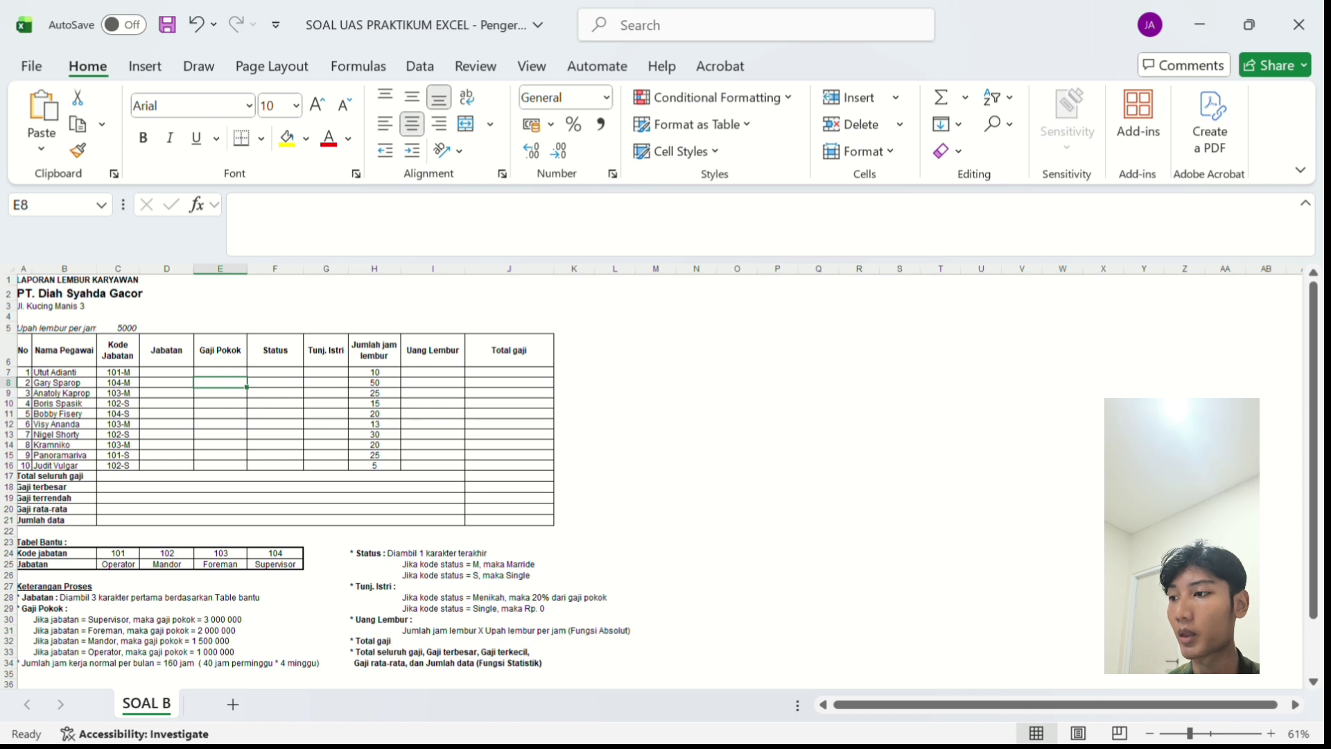
{"action": "left_click", "coordinate": [166, 373]}
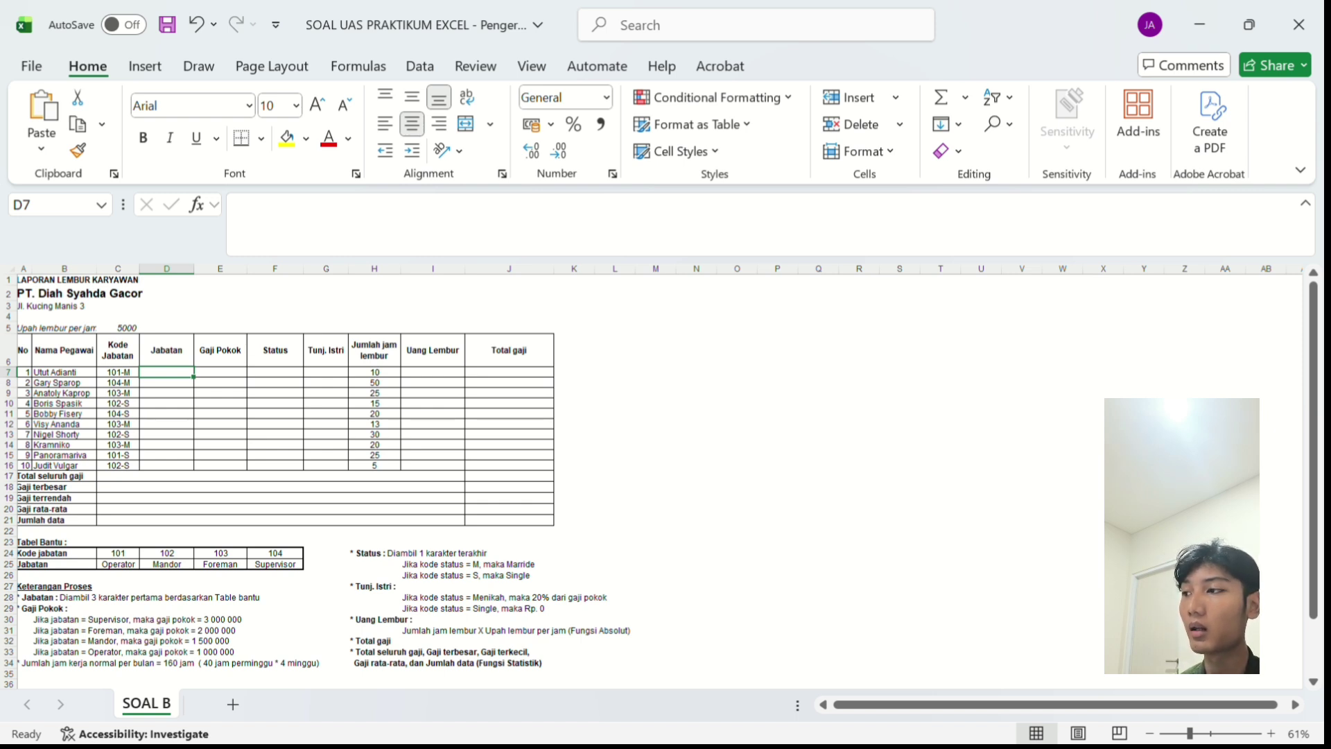
{"action": "type", "text": "="}
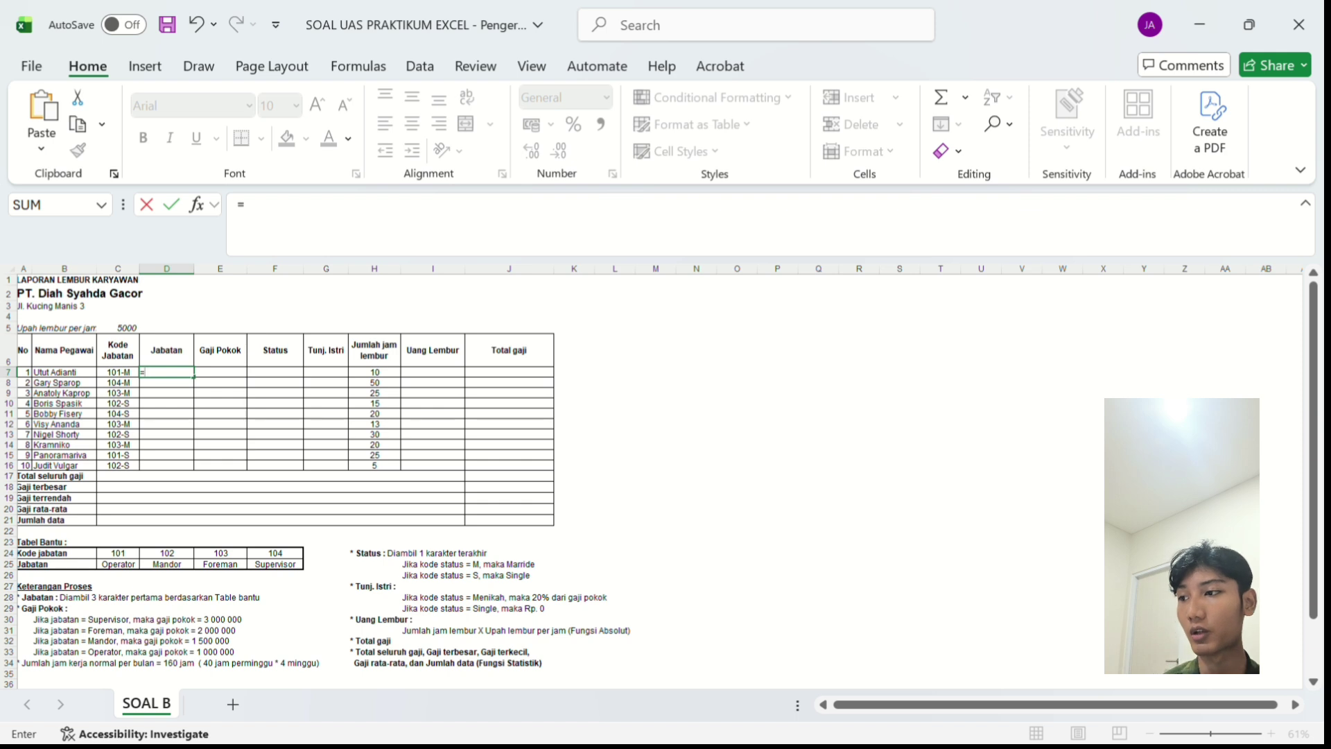
{"action": "type", "text": "h"}
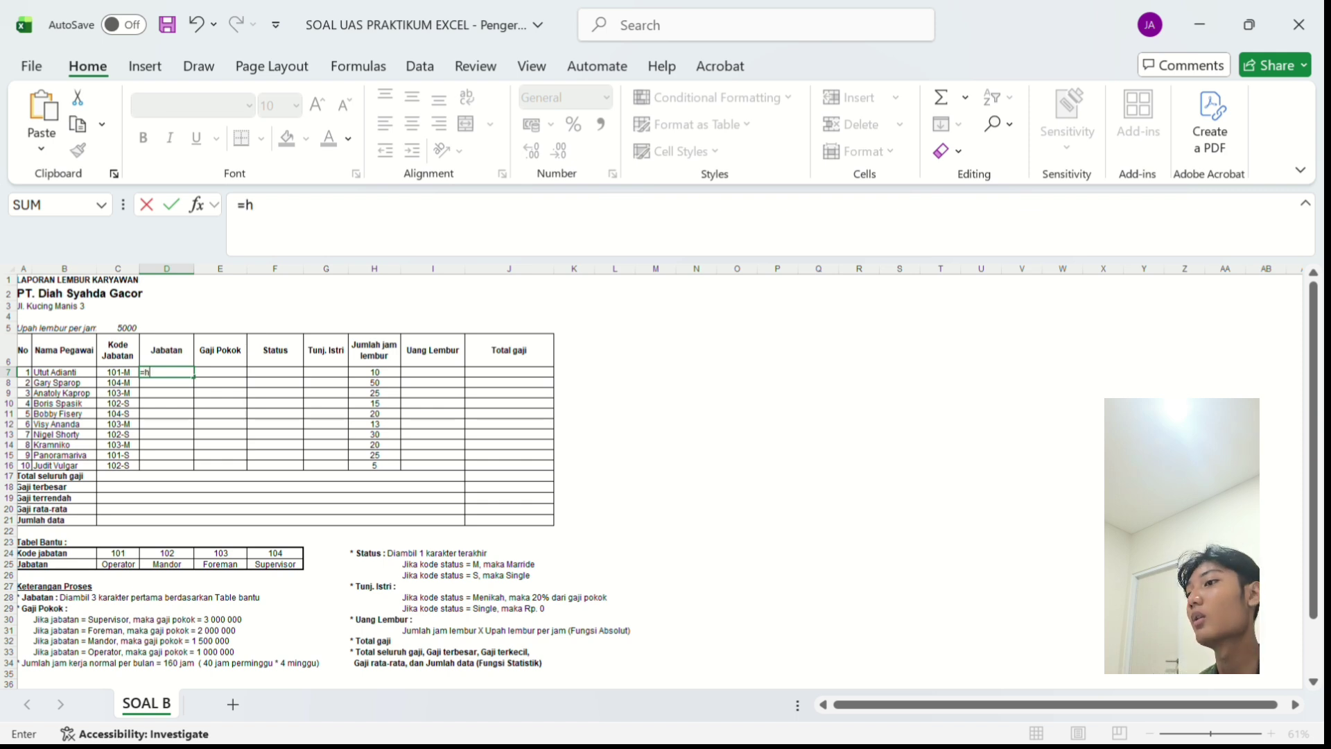
{"action": "type", "text": "lo"}
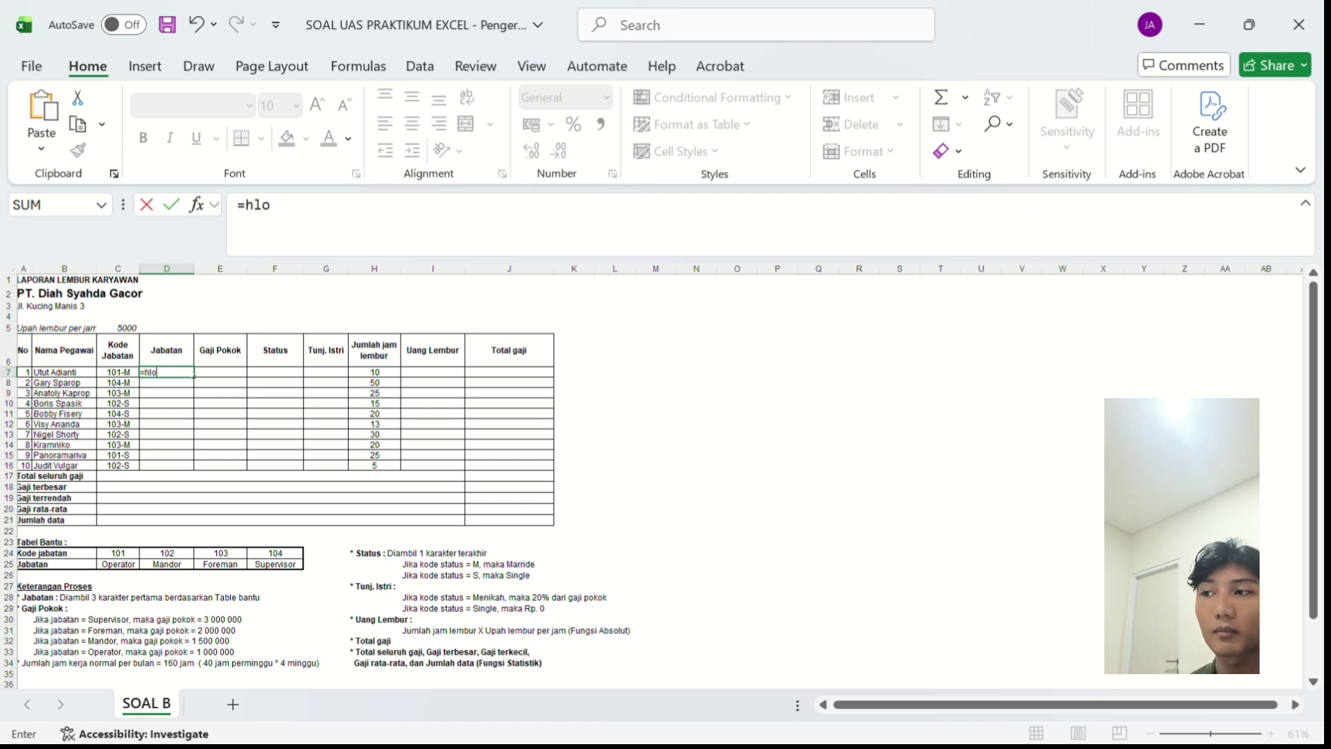
{"action": "key", "text": "Tab"}
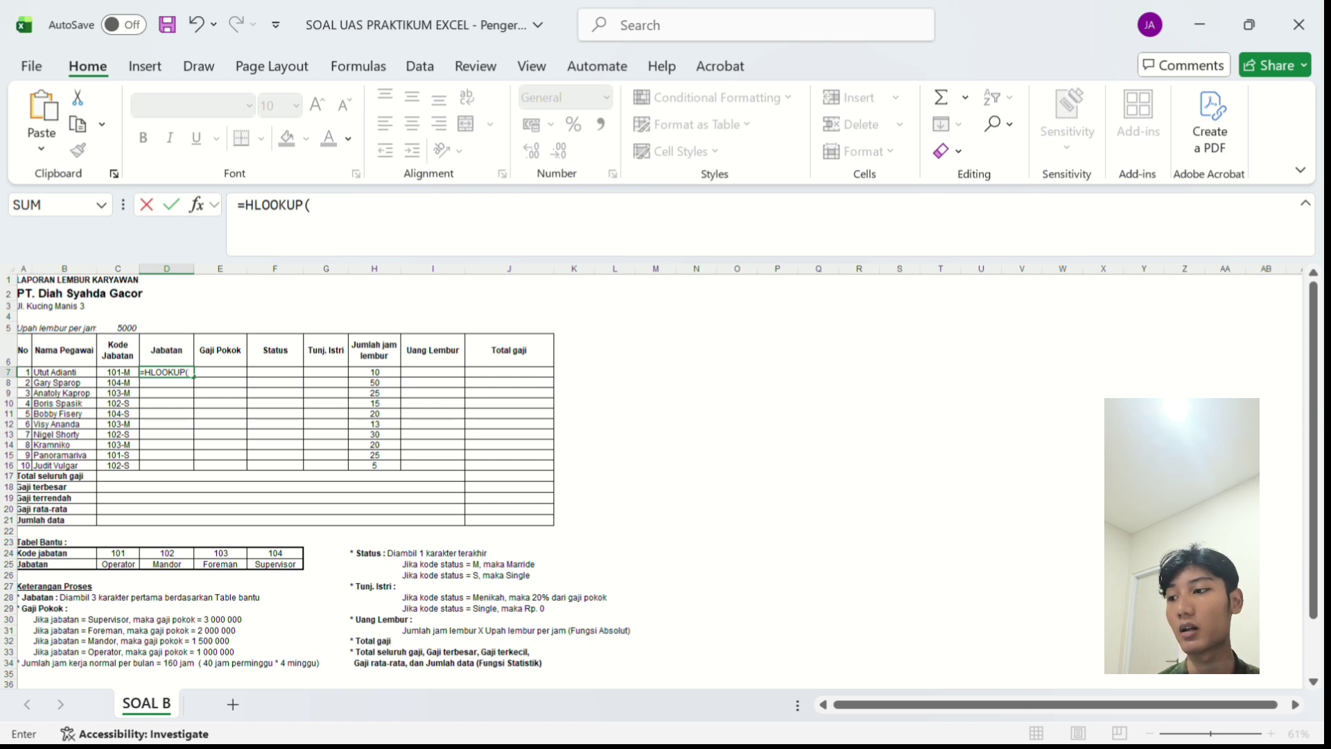
{"action": "type", "text": "VALUE"}
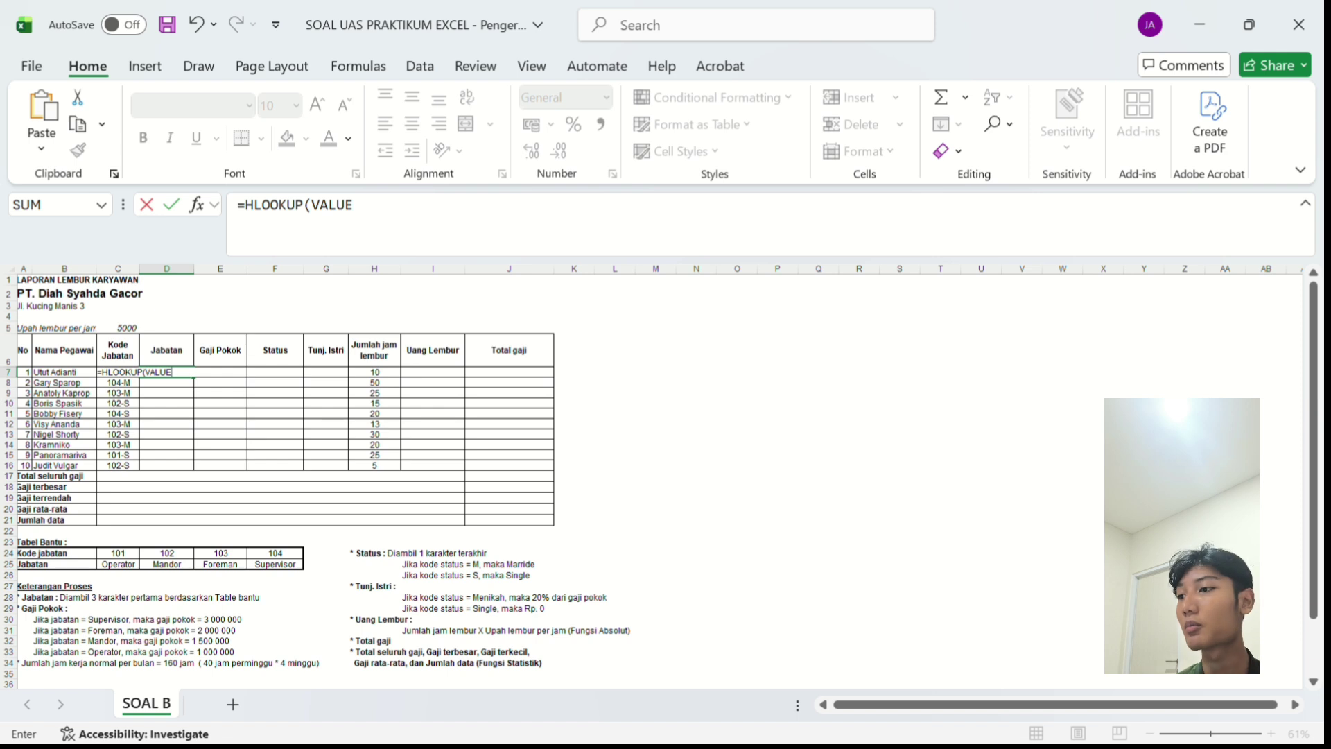
{"action": "type", "text": "(LEFT"}
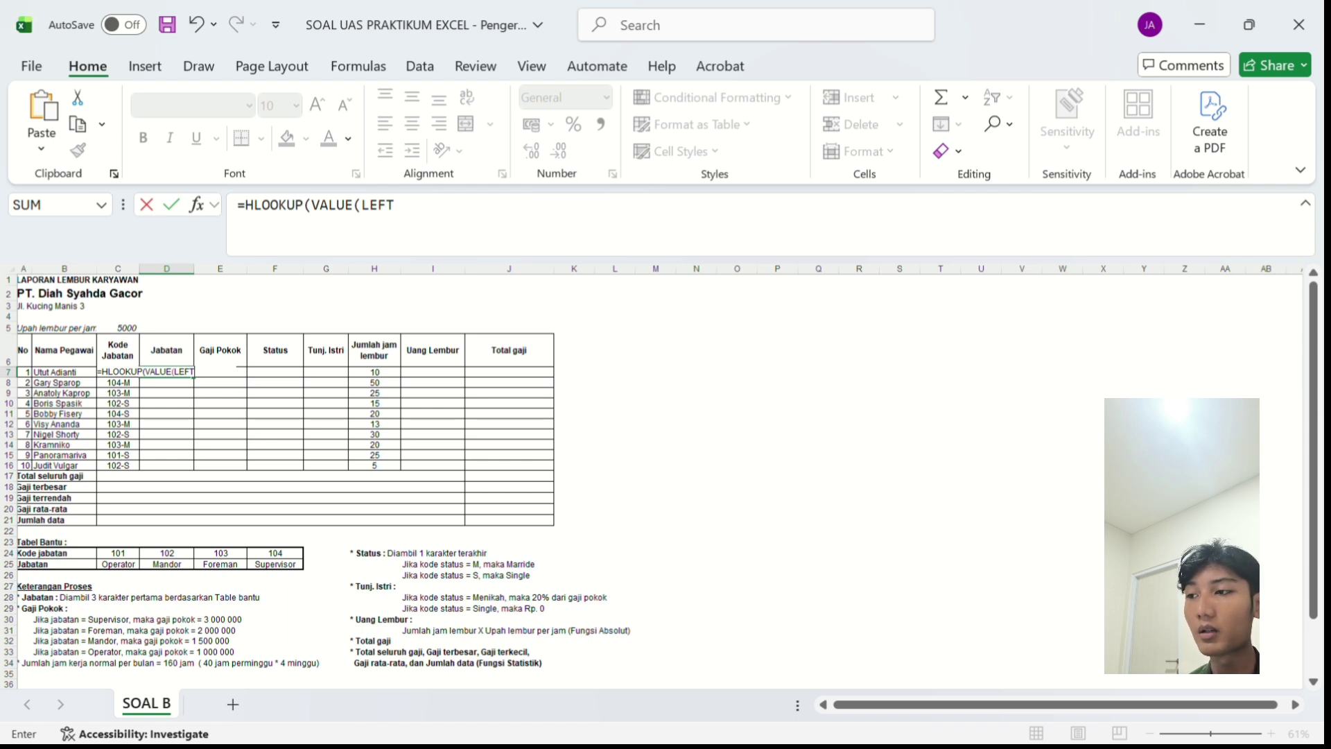
{"action": "key", "text": "alt+Tab"}
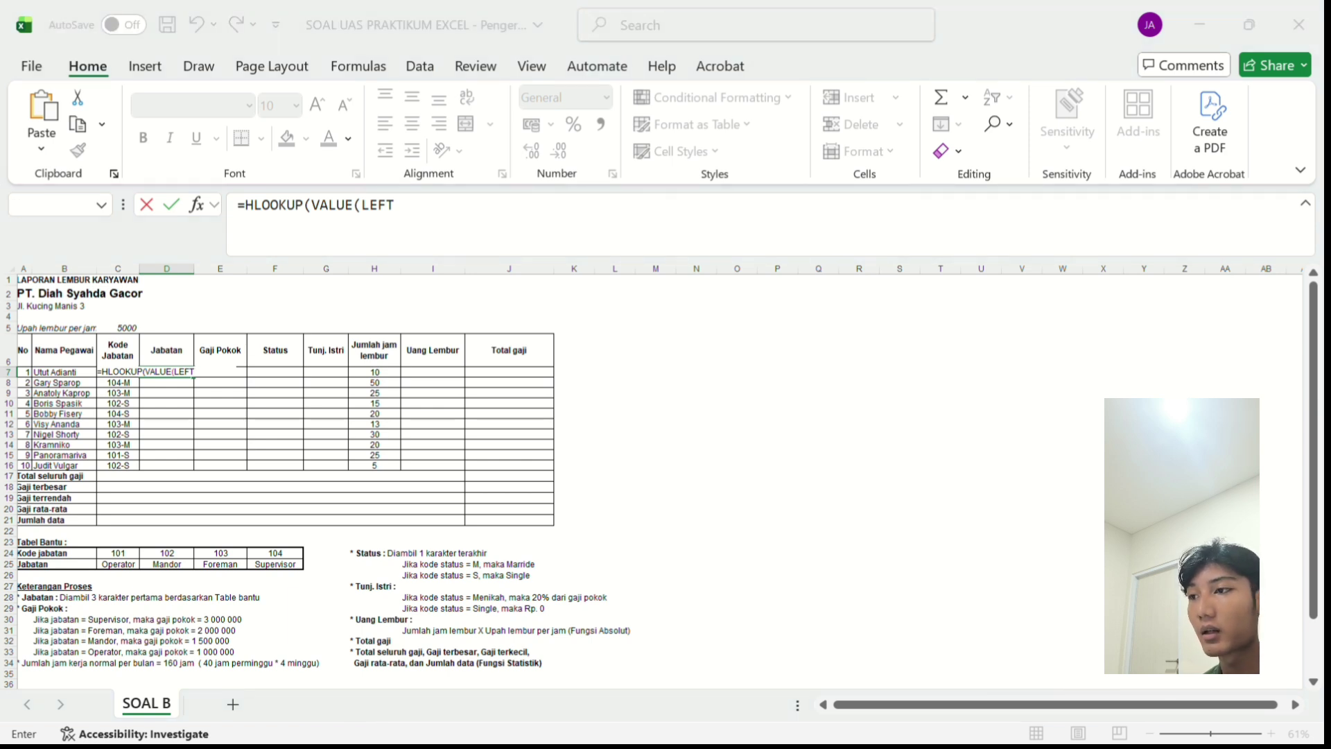
{"action": "key", "text": "alt+Tab"}
{"action": "left_click", "coordinate": [396, 205]}
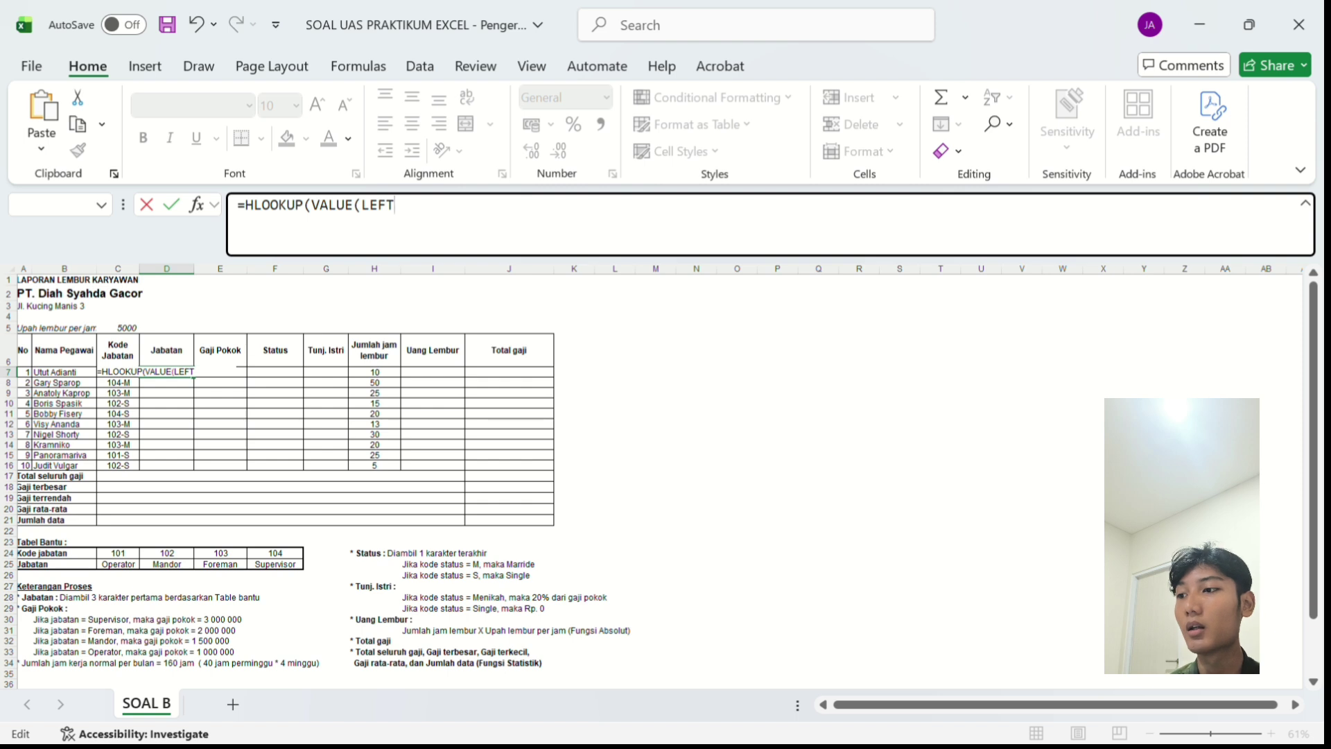
Complete the lookup value as VALUE(LEFT(C7;3)), using semicolons as the argument separators.
{"action": "type", "text": "("}
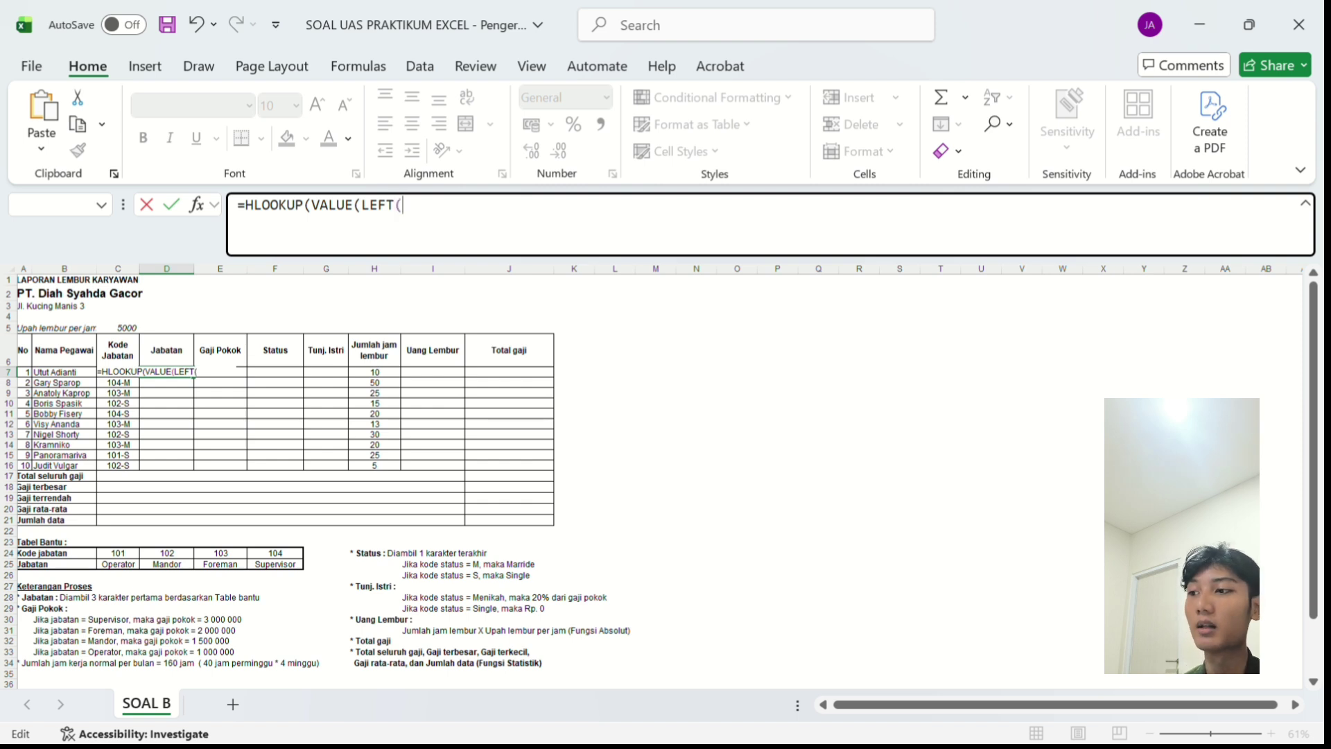
{"action": "left_click", "coordinate": [63, 372]}
{"action": "key", "text": "Right"}
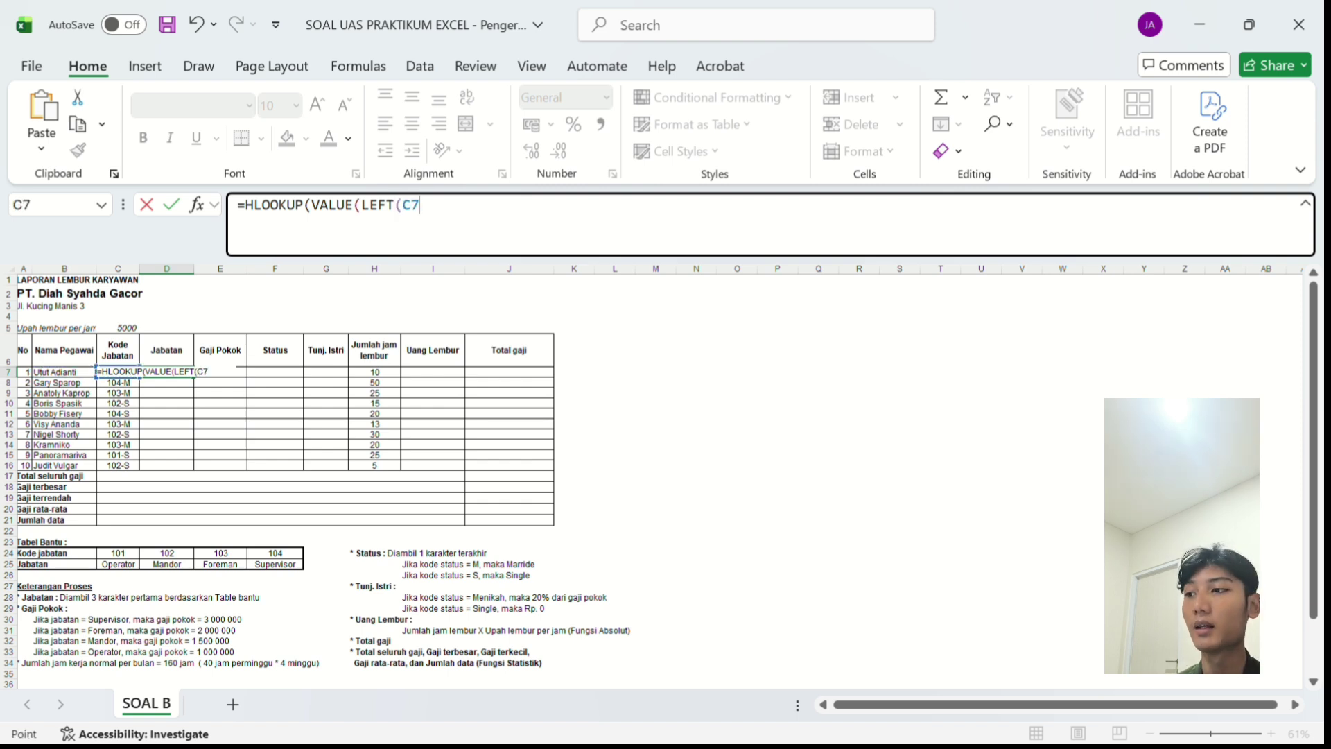
{"action": "type", "text": ",3"}
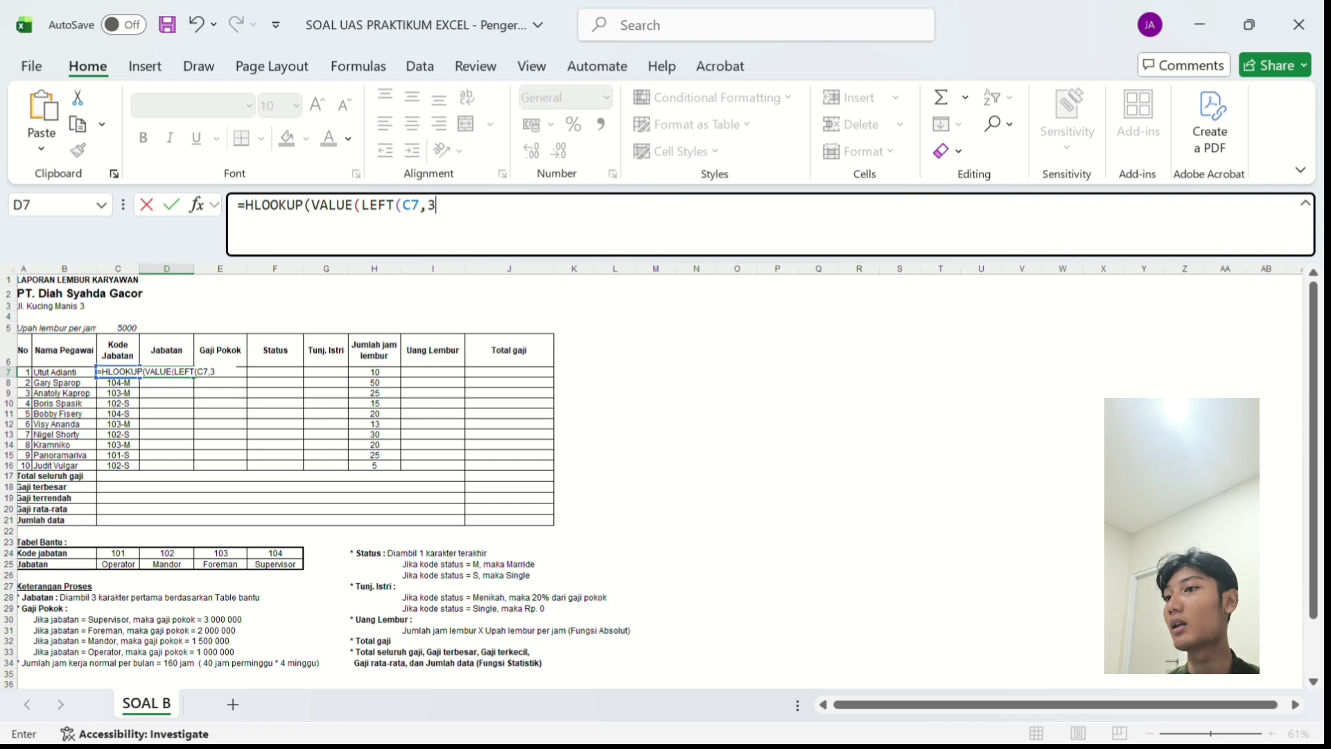
{"action": "type", "text": ")"}
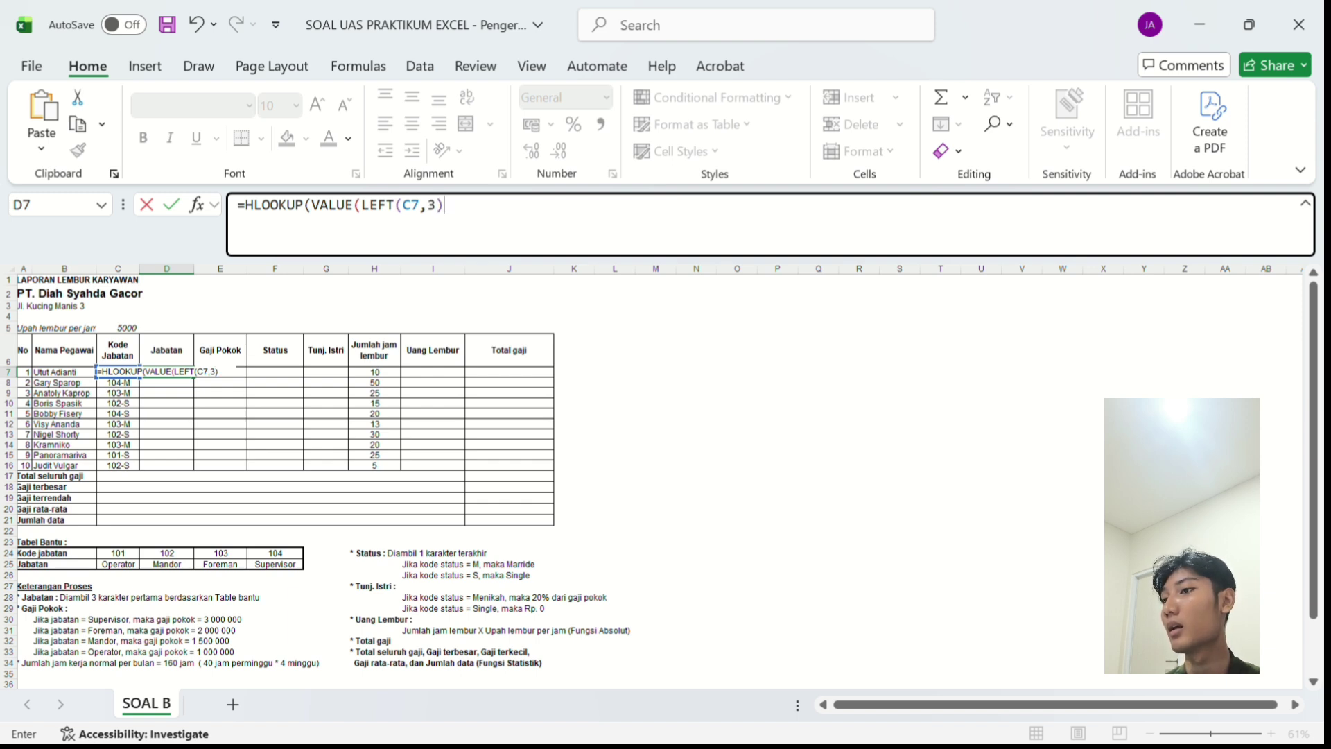
{"action": "type", "text": ");"}
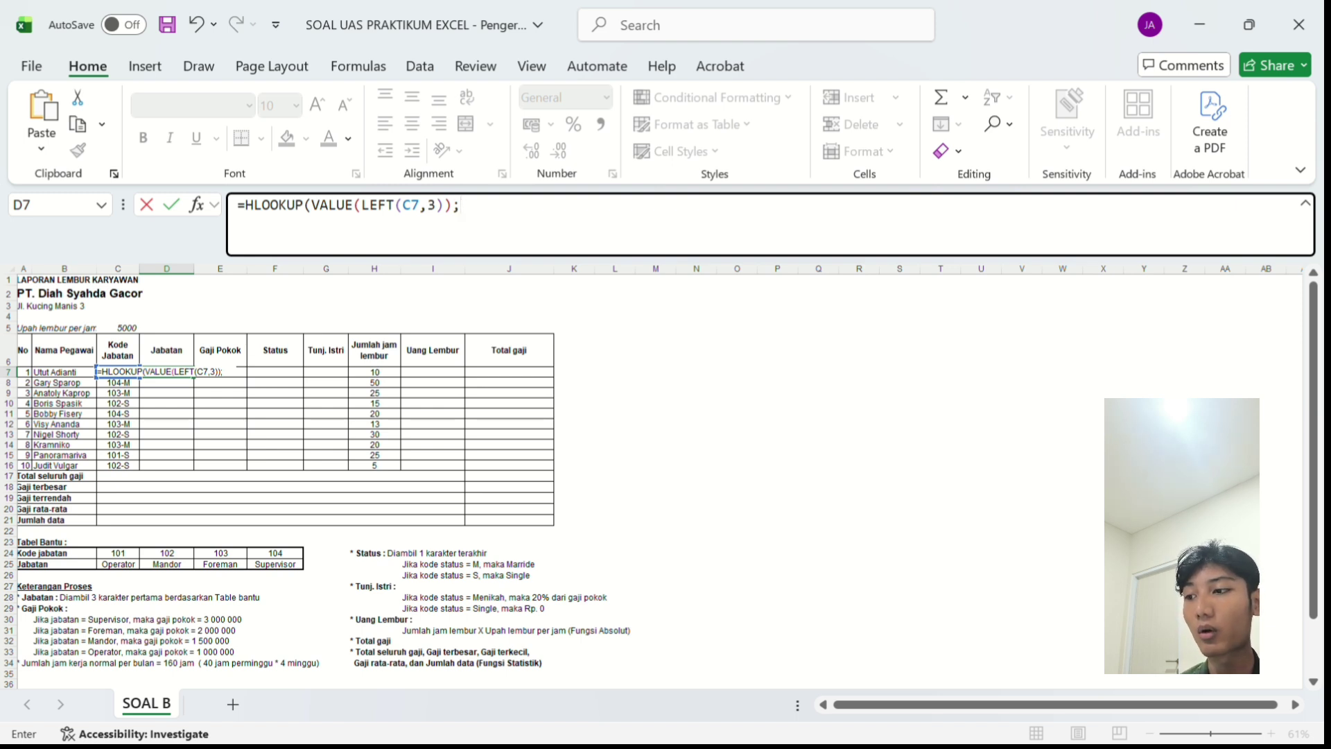
{"action": "left_click", "coordinate": [426, 205]}
{"action": "key", "text": "BackSpace"}
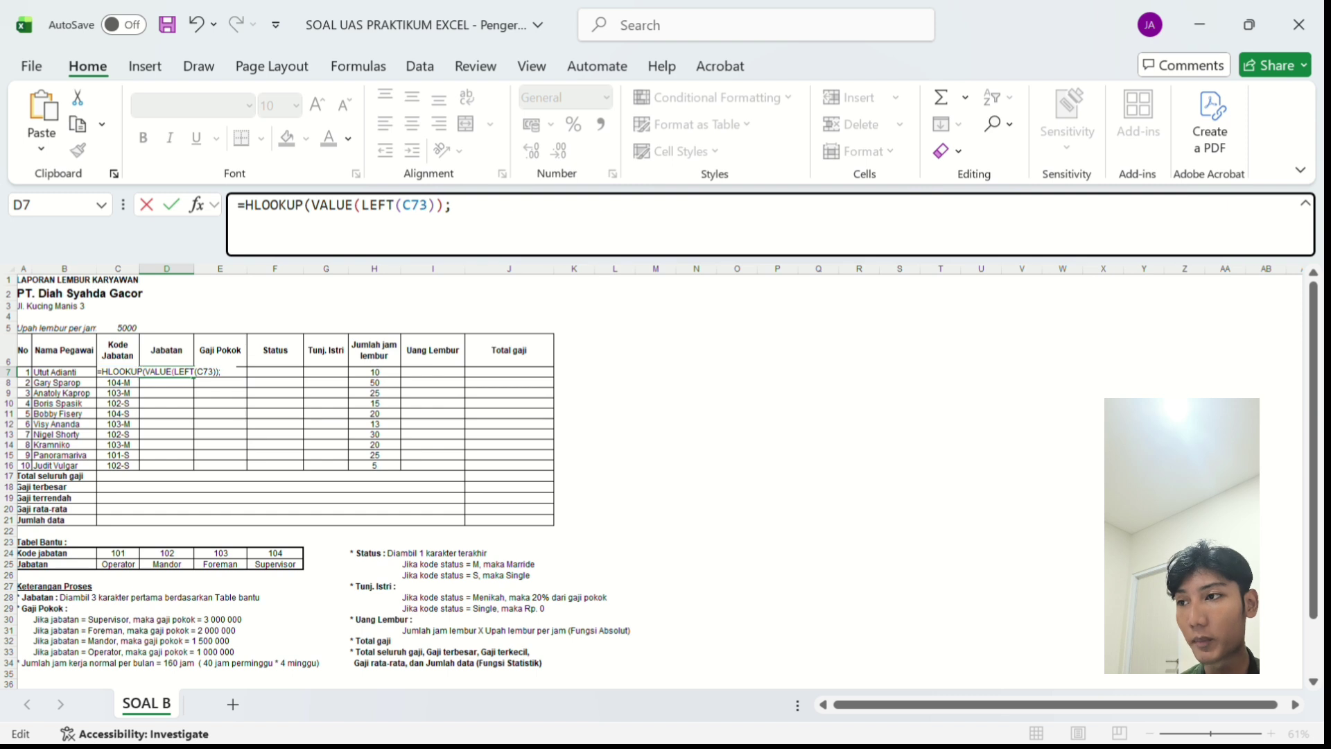
{"action": "type", "text": ";"}
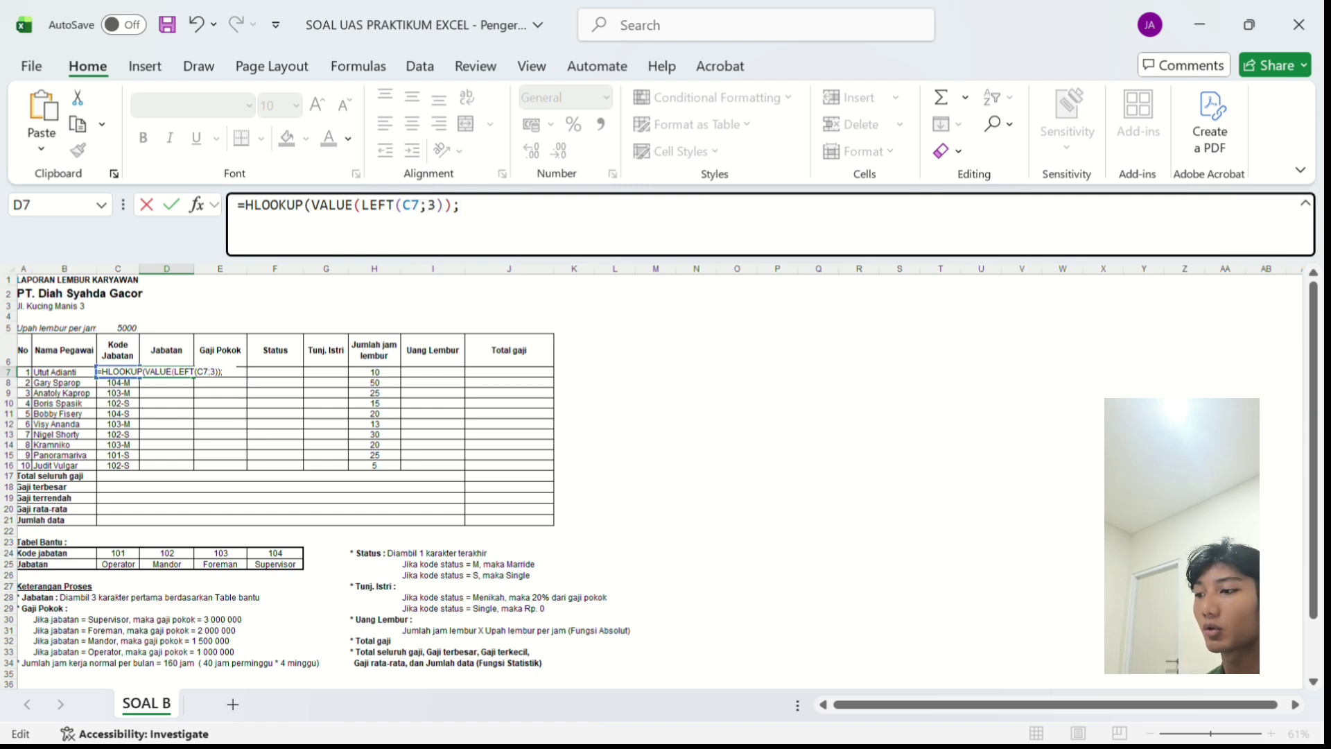
Finish the D7 formula with the absolute table range $C$24:$F$25, row index 2 and FALSE for an exact match.
{"action": "left_click_drag", "start_coordinate": [24, 552], "coordinate": [275, 575]}
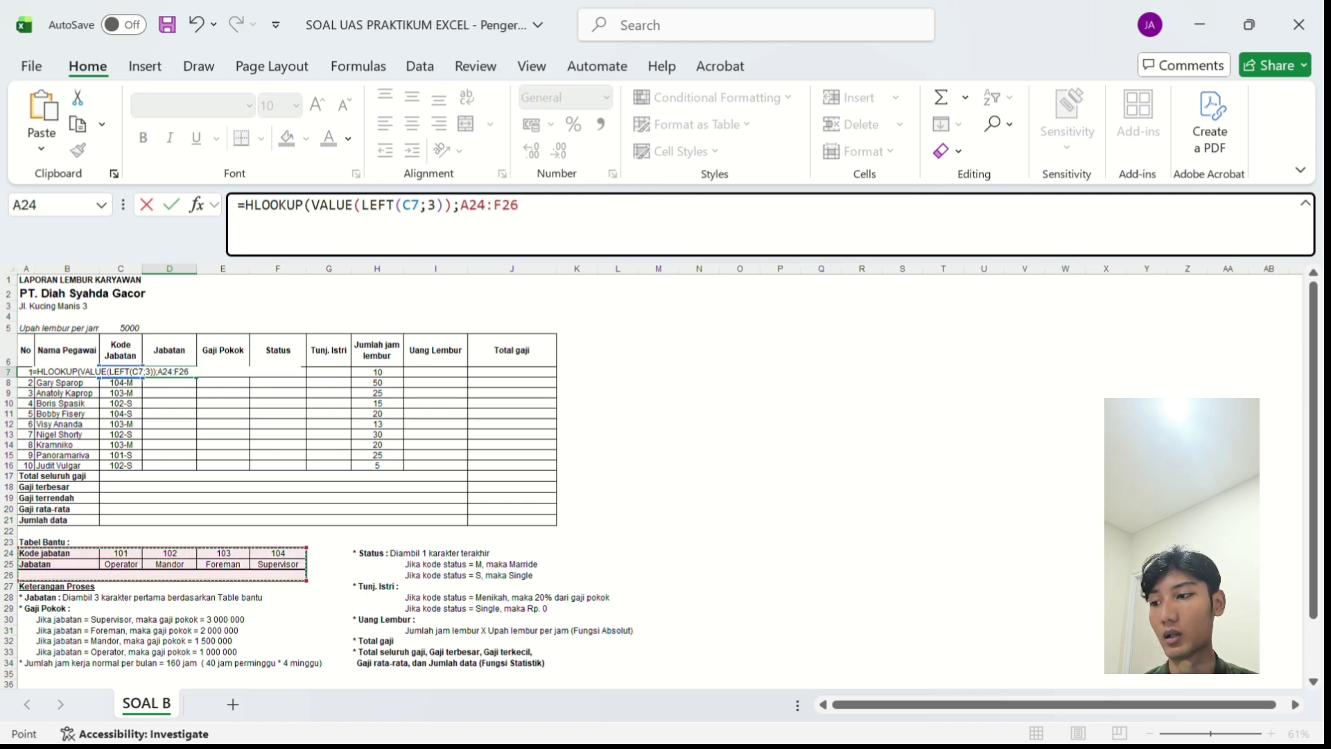
{"action": "left_click_drag", "start_coordinate": [120, 553], "coordinate": [278, 563]}
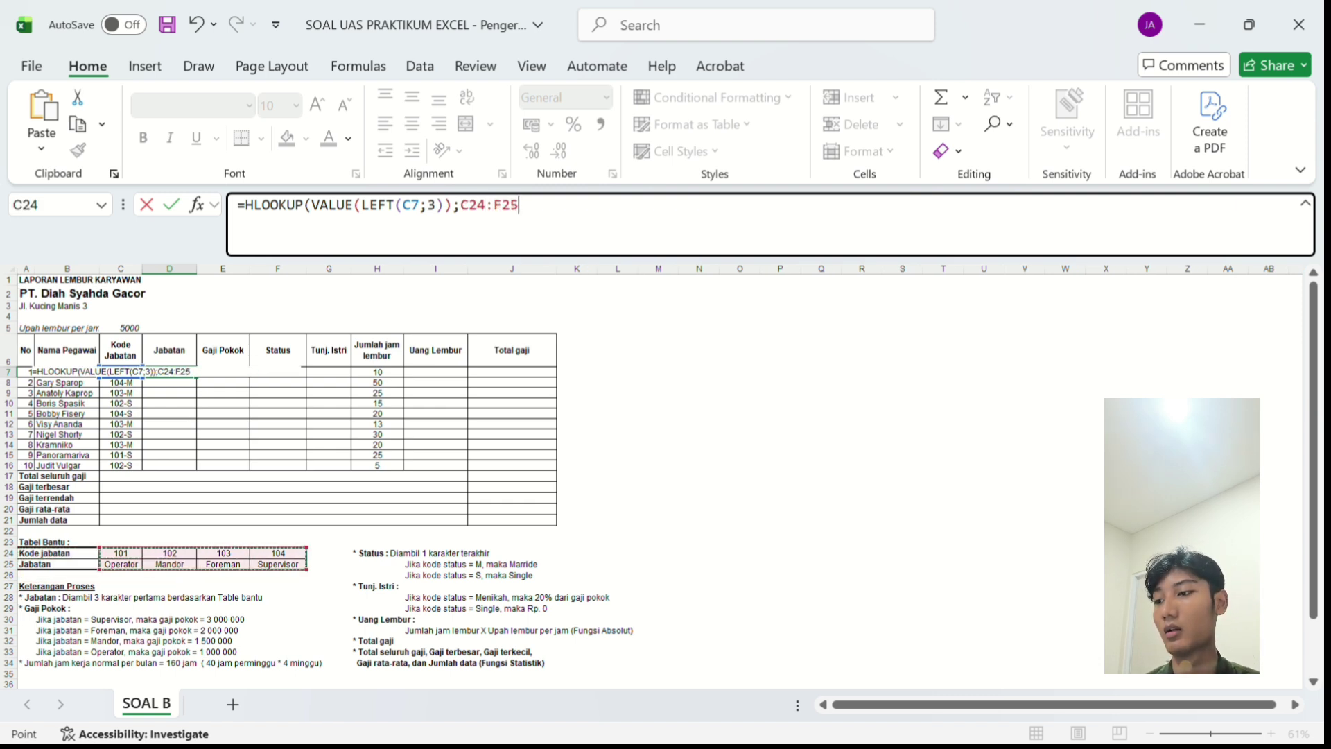
{"action": "key", "text": "F4"}
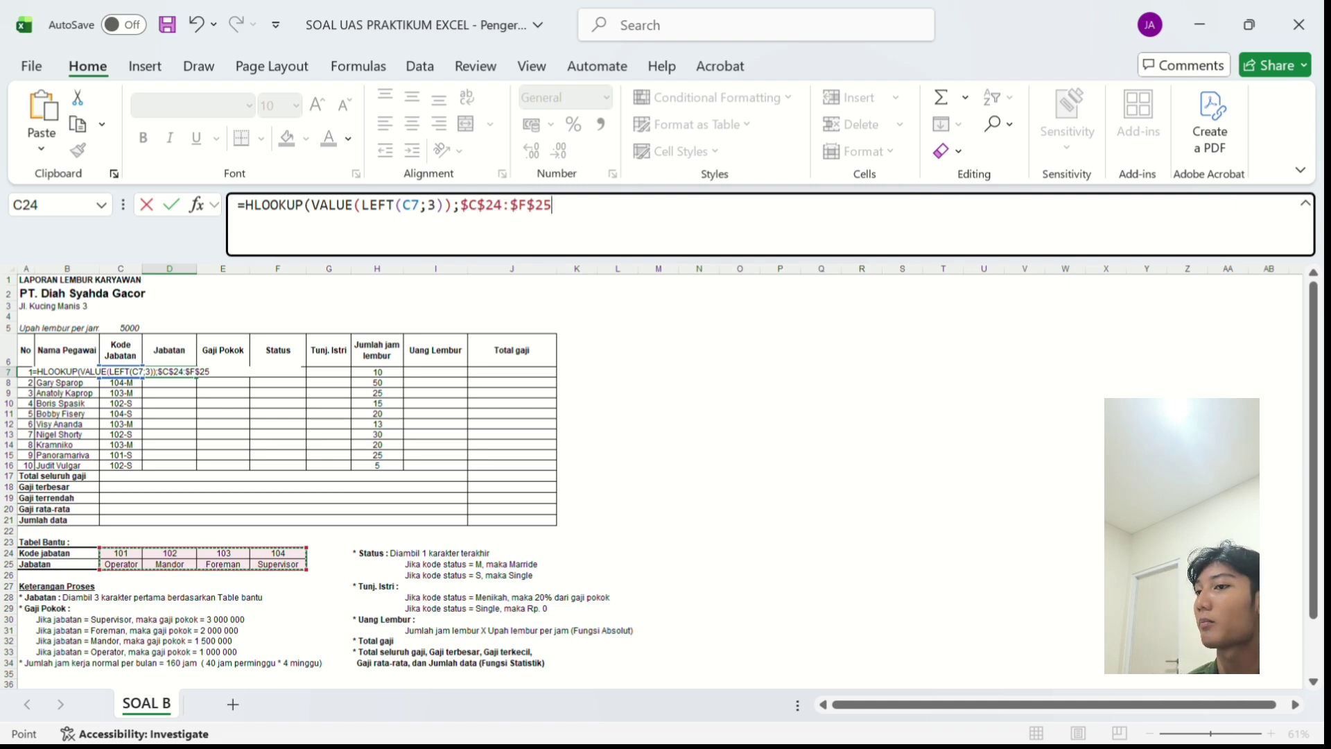
{"action": "type", "text": ";2;"}
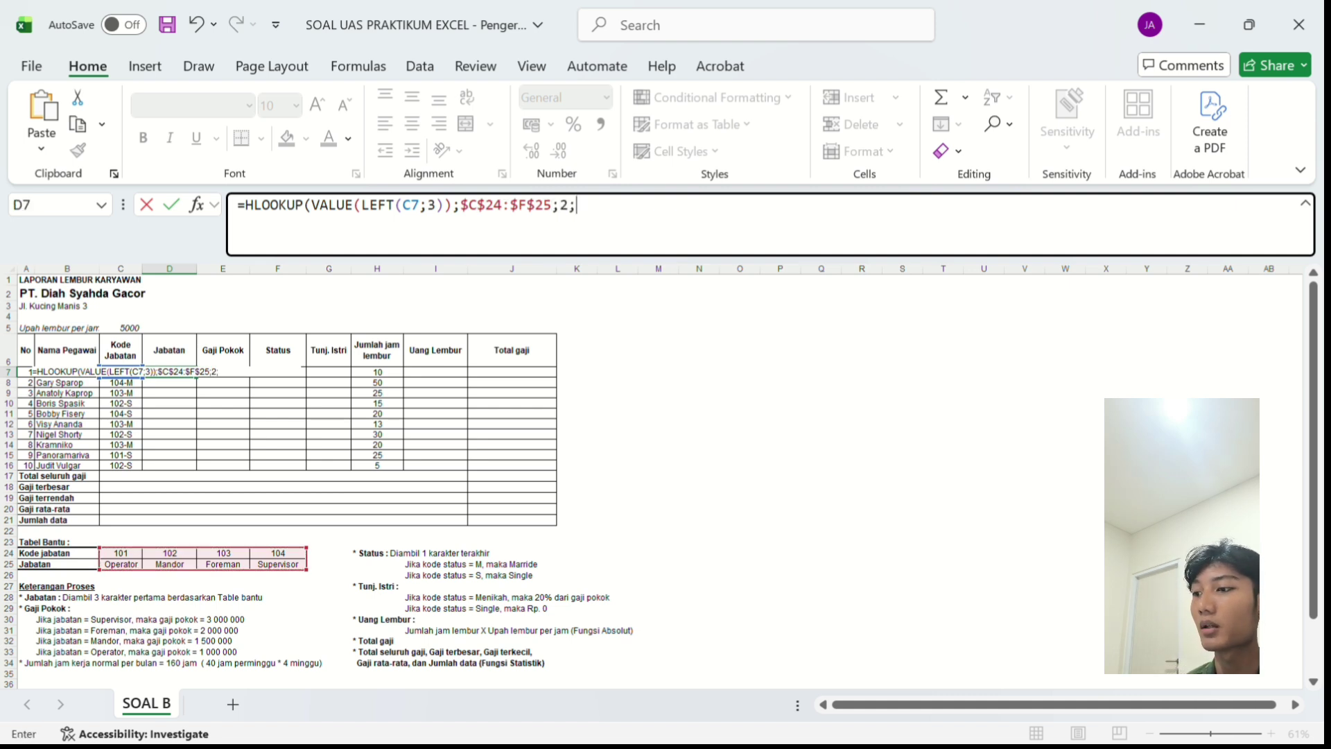
{"action": "type", "text": "FALSE)"}
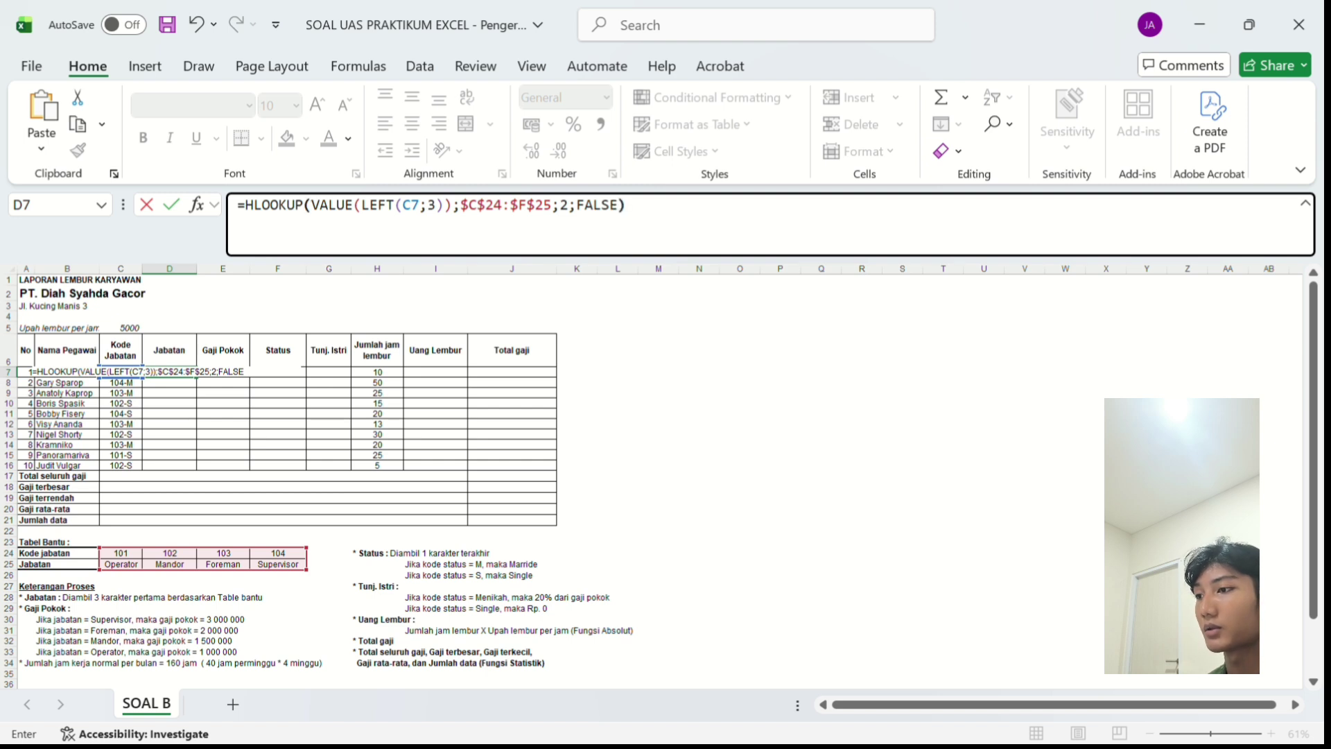
{"action": "key", "text": "Return"}
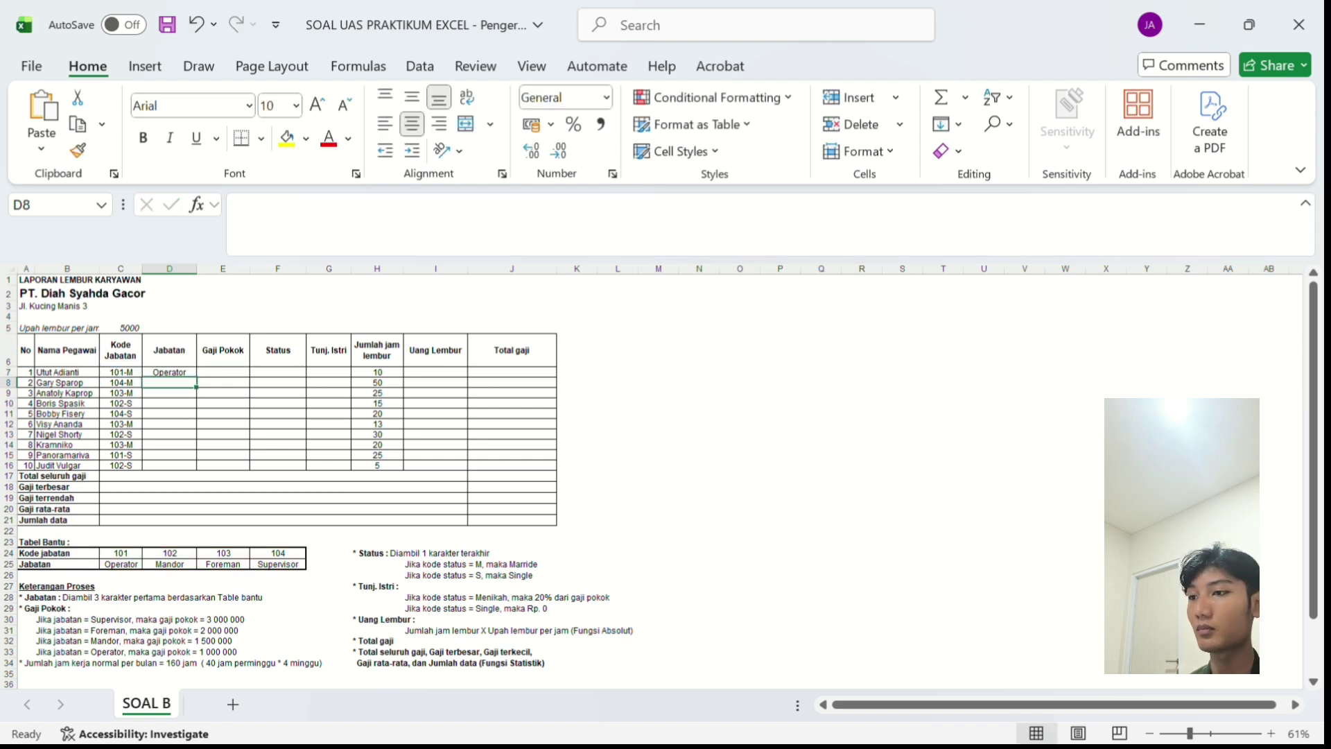
Copy the Jabatan formula from D7 into D8:D16 for the remaining employees.
{"action": "left_click", "coordinate": [169, 372]}
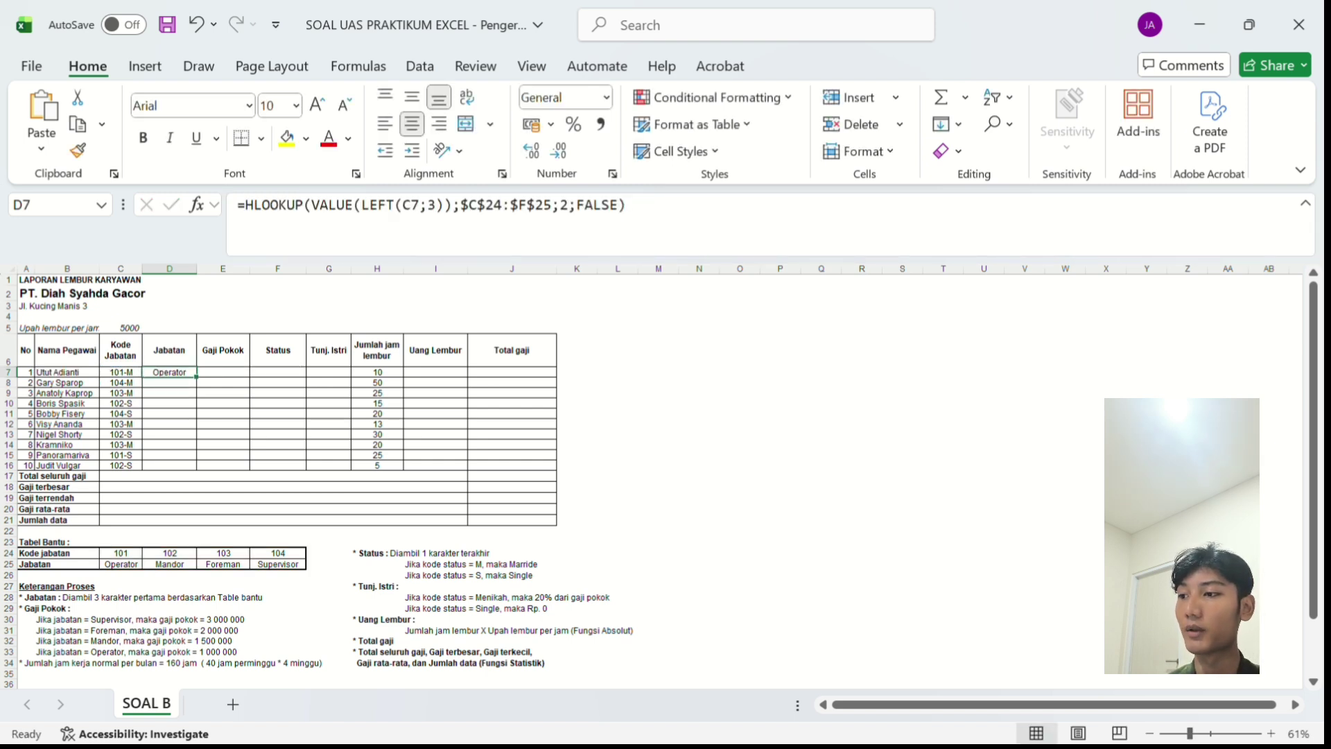
{"action": "key", "text": "ctrl+c"}
{"action": "left_click_drag", "start_coordinate": [170, 383], "coordinate": [461, 555]}
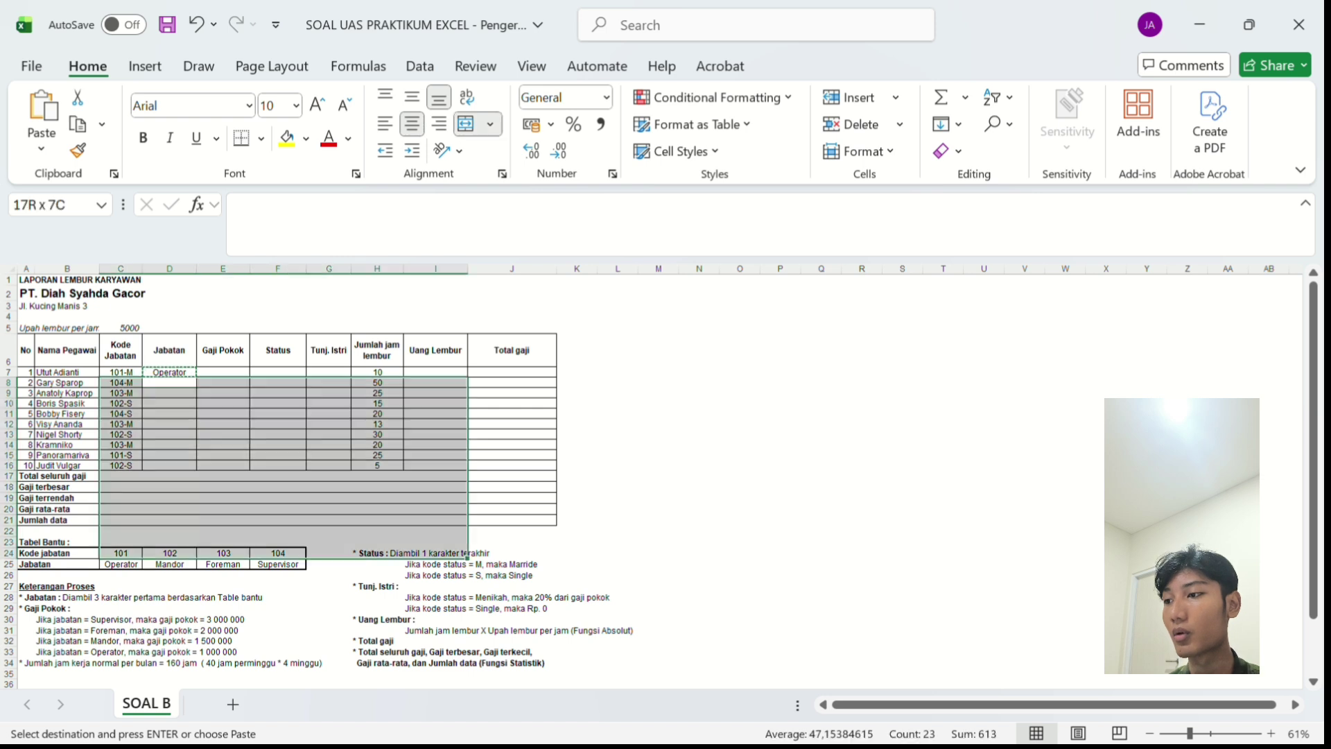
{"action": "left_click", "coordinate": [169, 383]}
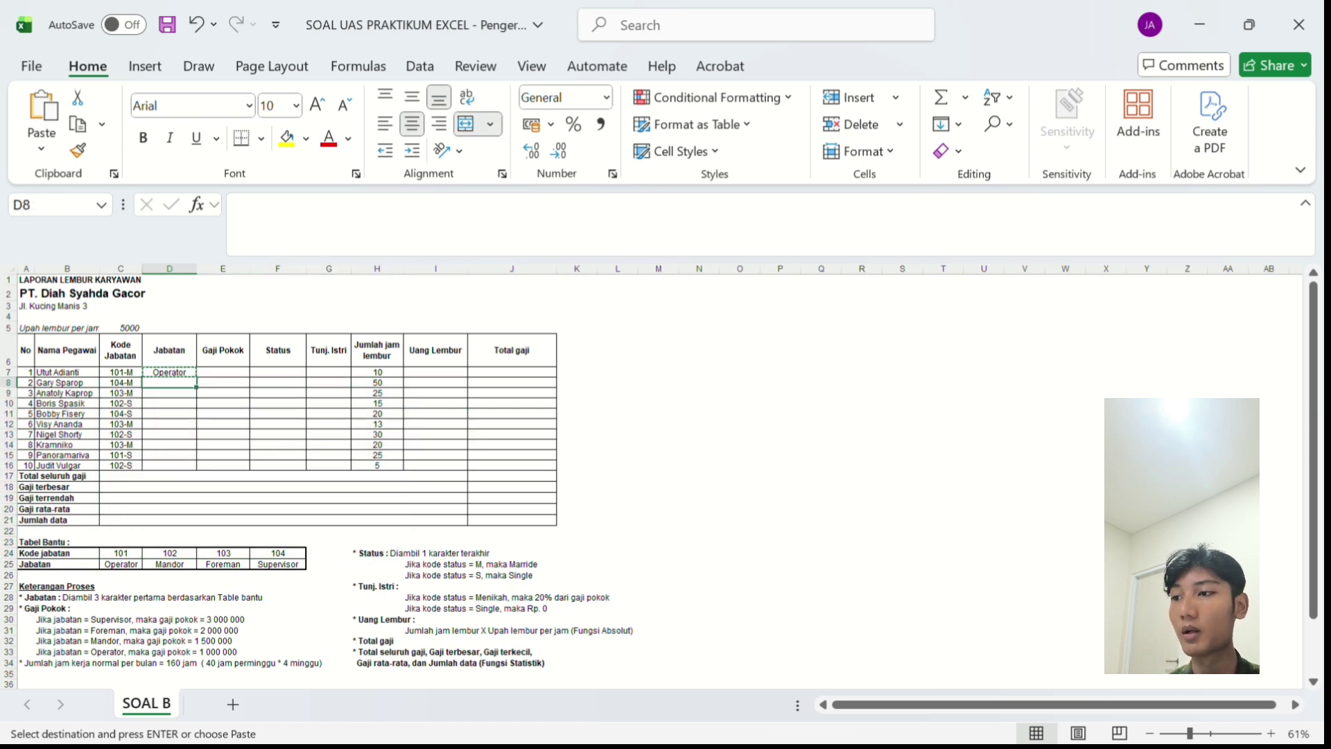
{"action": "left_click_drag", "start_coordinate": [170, 382], "coordinate": [169, 465]}
{"action": "key", "text": "ctrl+v"}
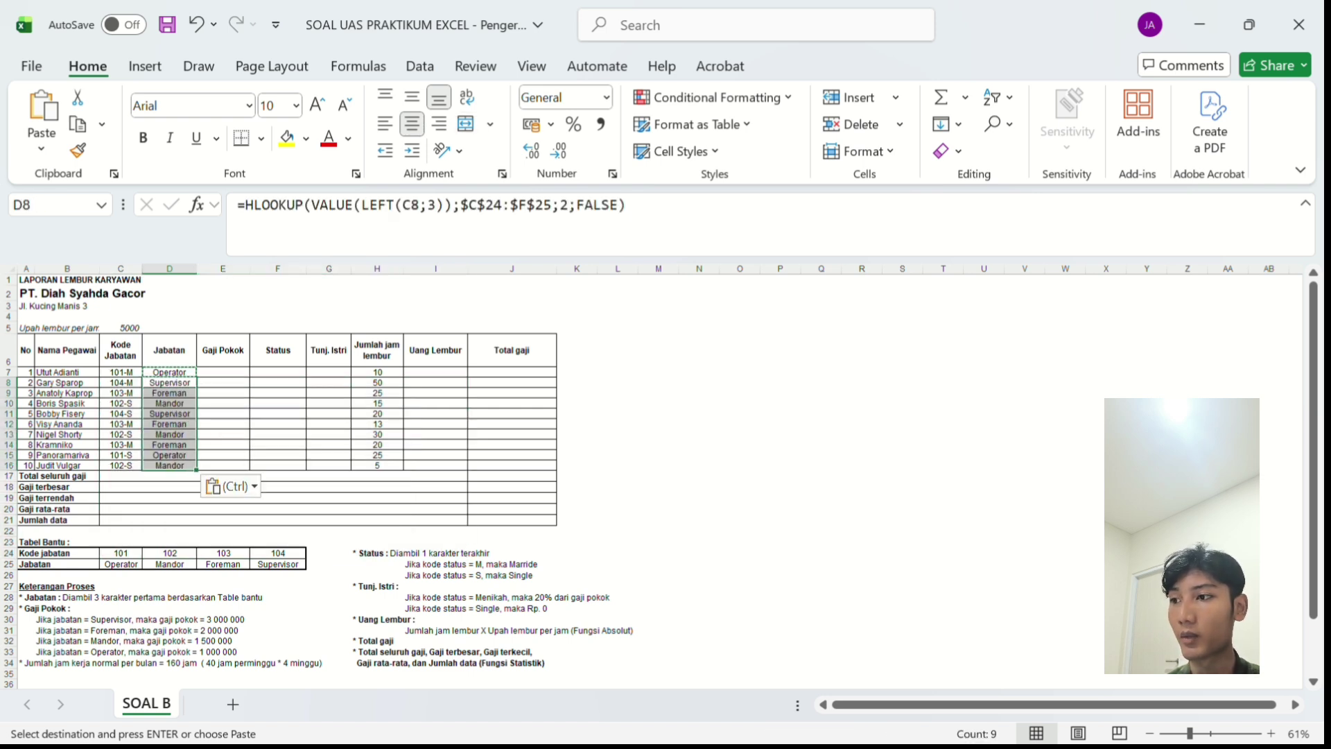
Start an IF formula in cell E7 of the Gaji Pokok column, comparing D7 with an equals sign.
{"action": "left_click", "coordinate": [222, 373]}
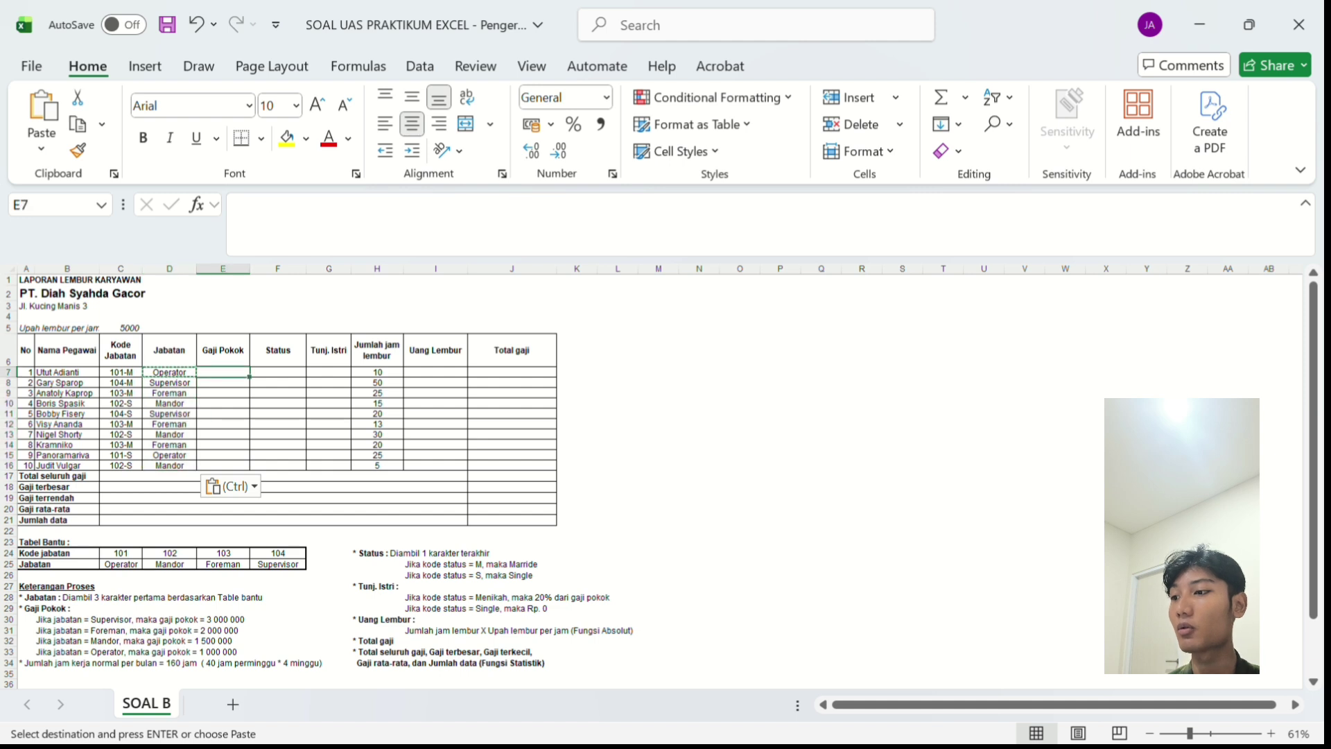
{"action": "type", "text": "="}
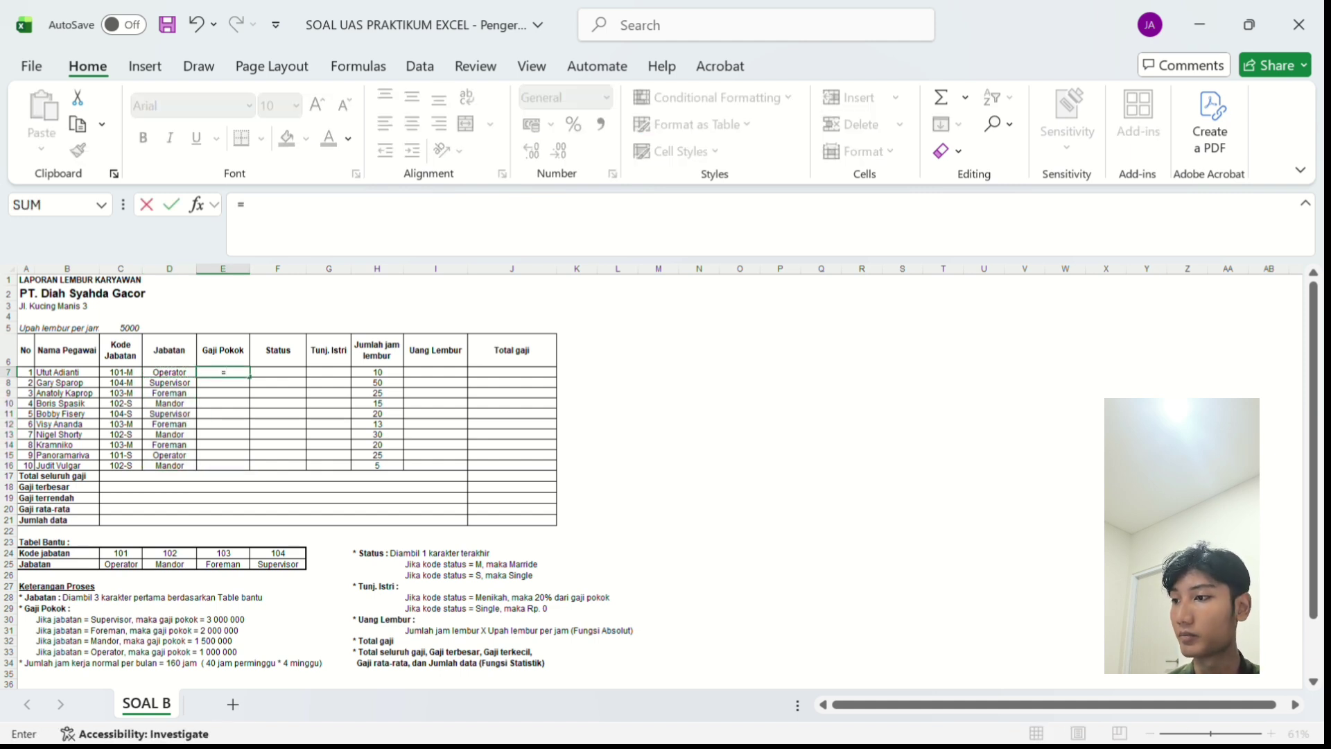
{"action": "type", "text": "if"}
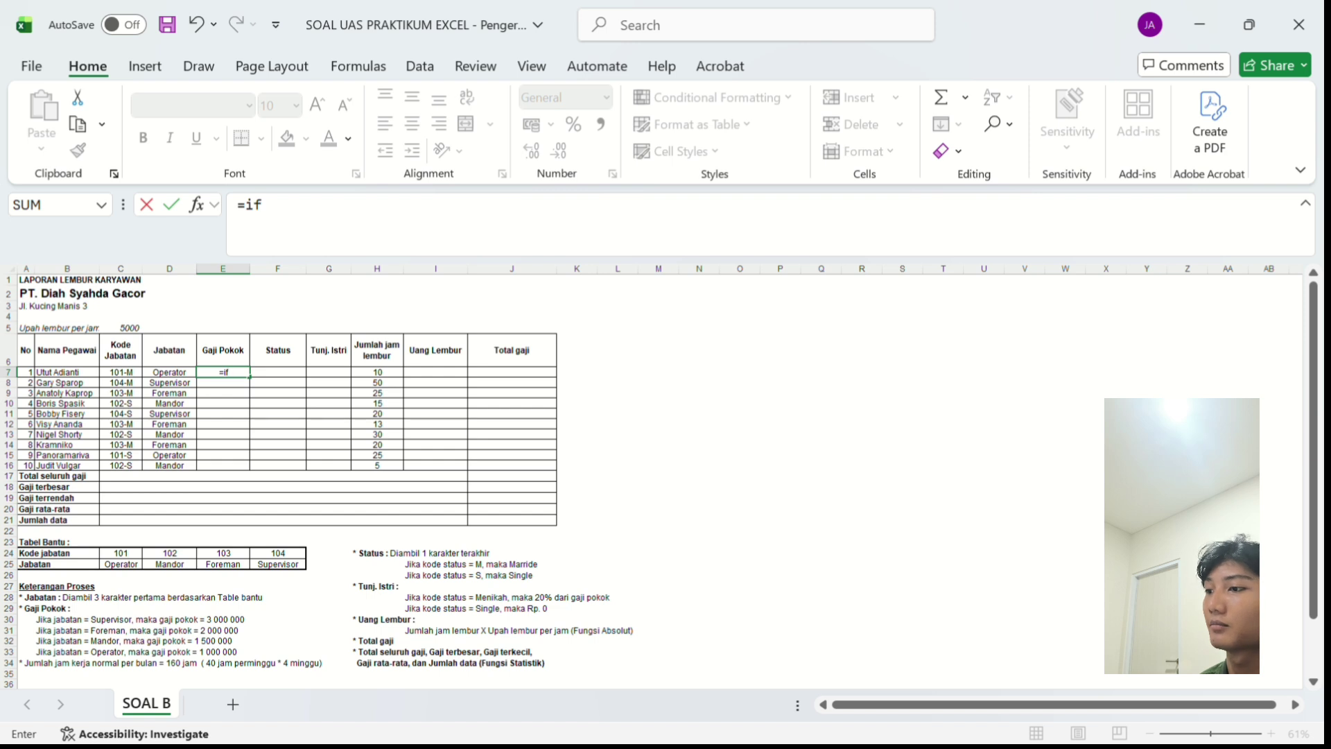
{"action": "key", "text": "Tab"}
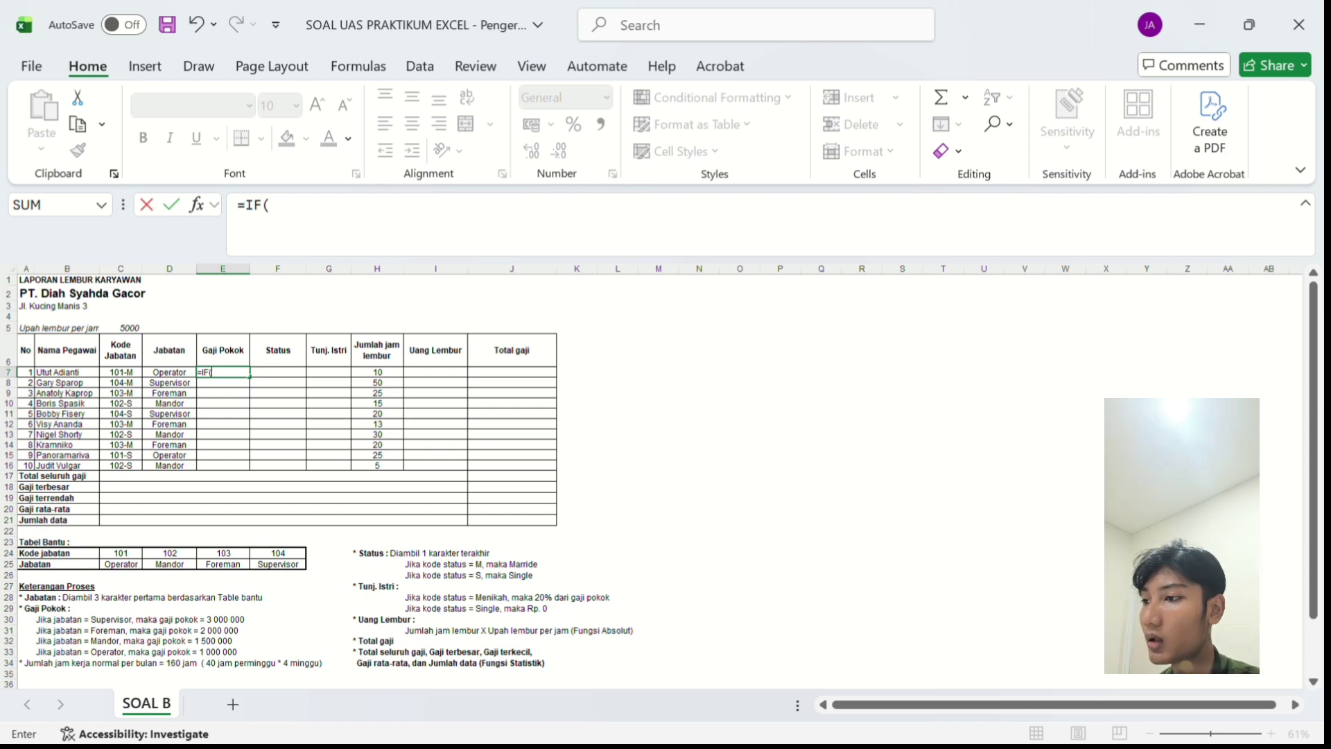
{"action": "left_click", "coordinate": [169, 373]}
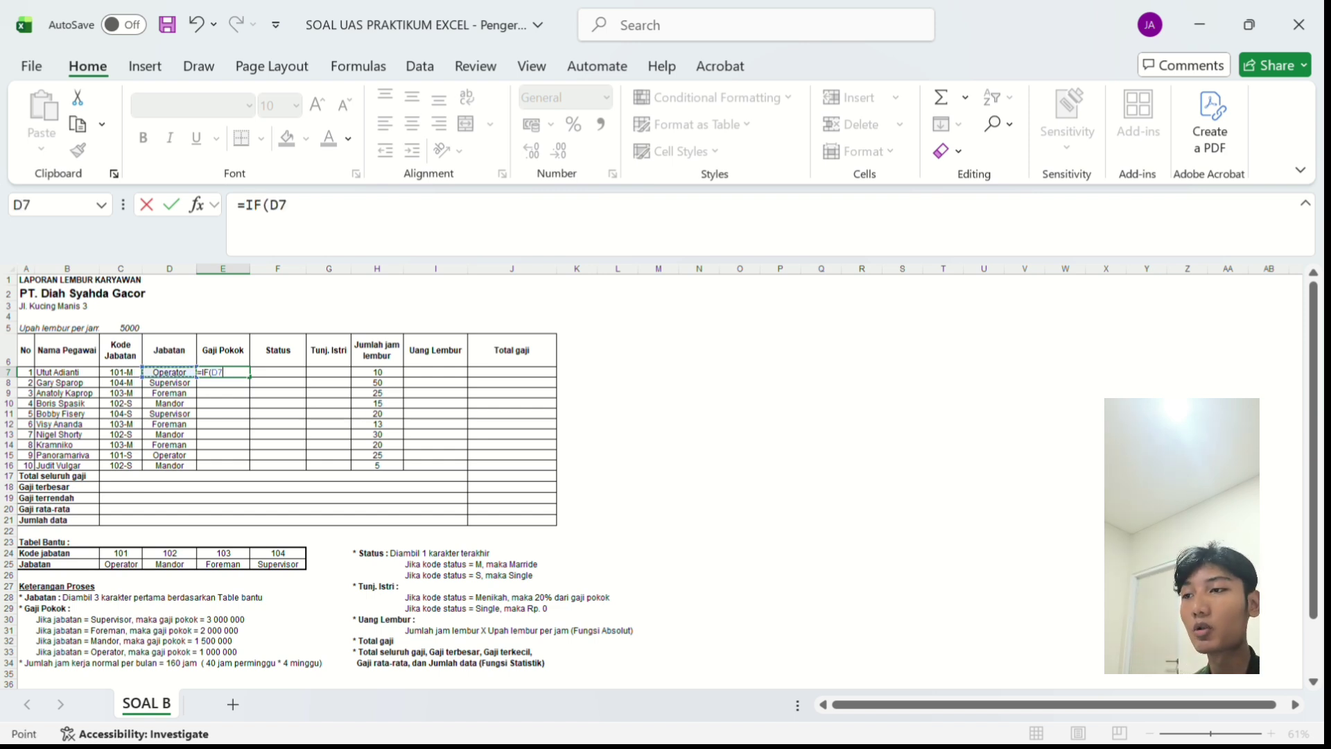
{"action": "type", "text": "="}
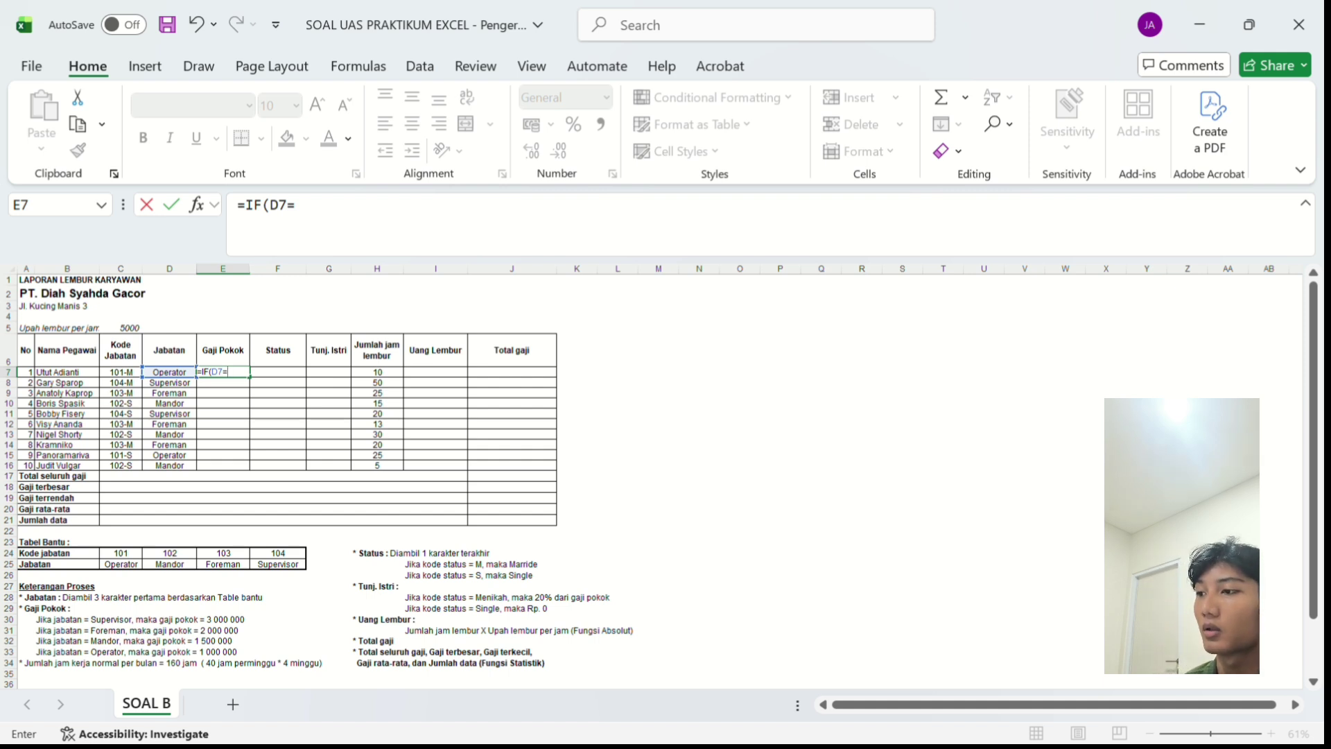
Complete the first E7 condition as D7="Supervisor" with 3000000 as the value if true, followed by a semicolon.
{"action": "left_click", "coordinate": [286, 205]}
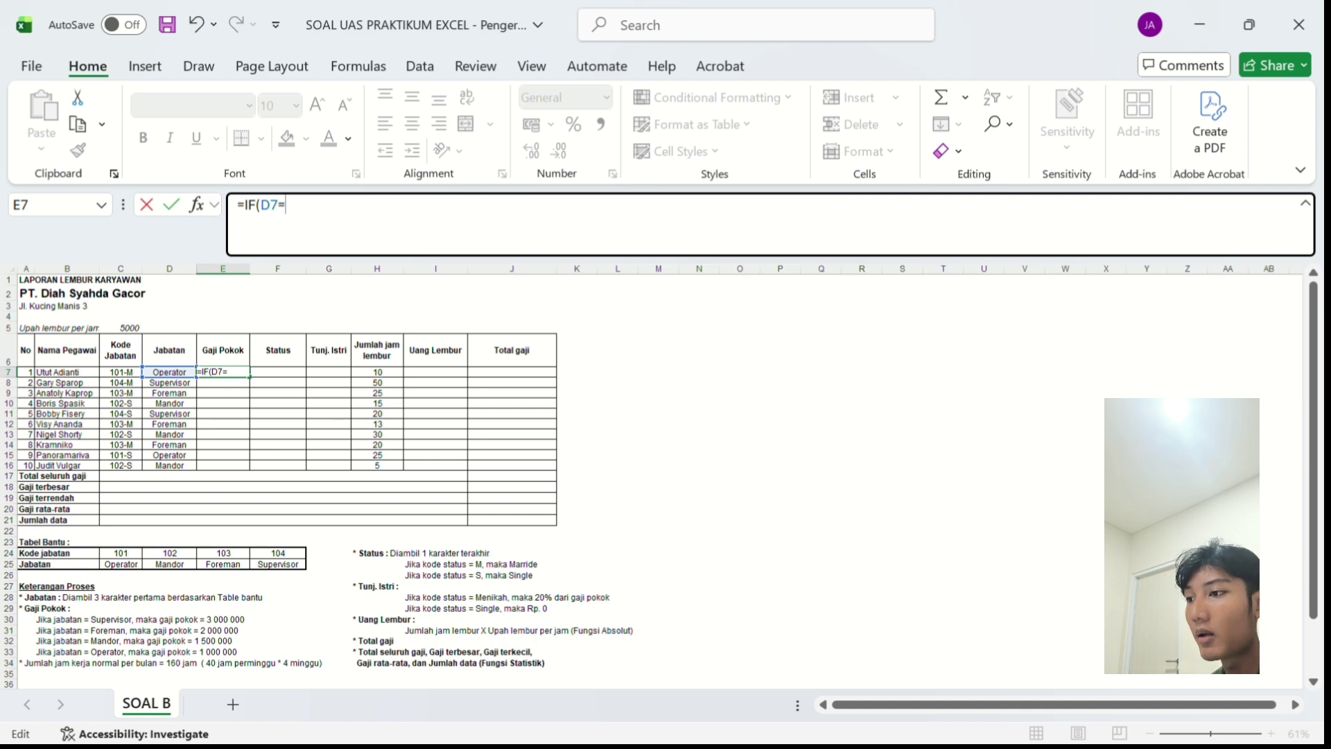
{"action": "type", "text": "sU"}
{"action": "key", "text": "BackSpace"}
{"action": "key", "text": "BackSpace"}
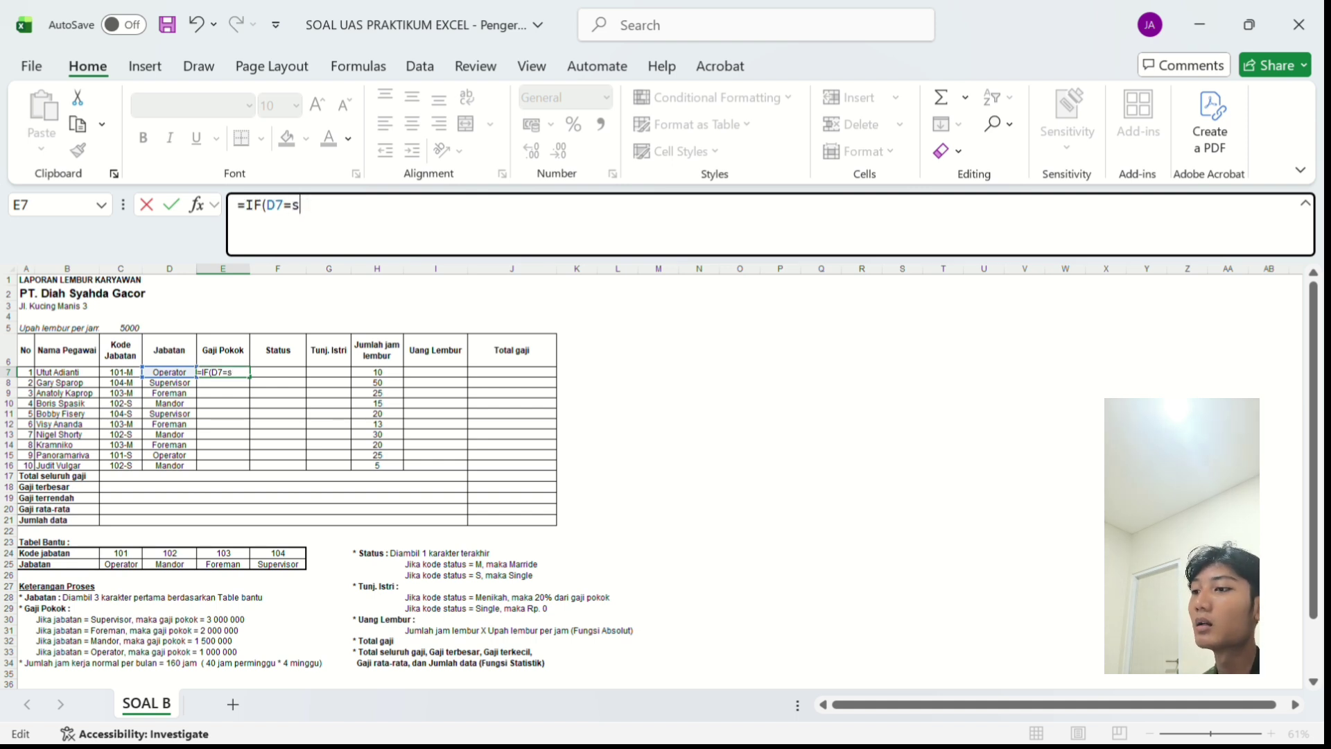
{"action": "type", "text": "Supervisor"}
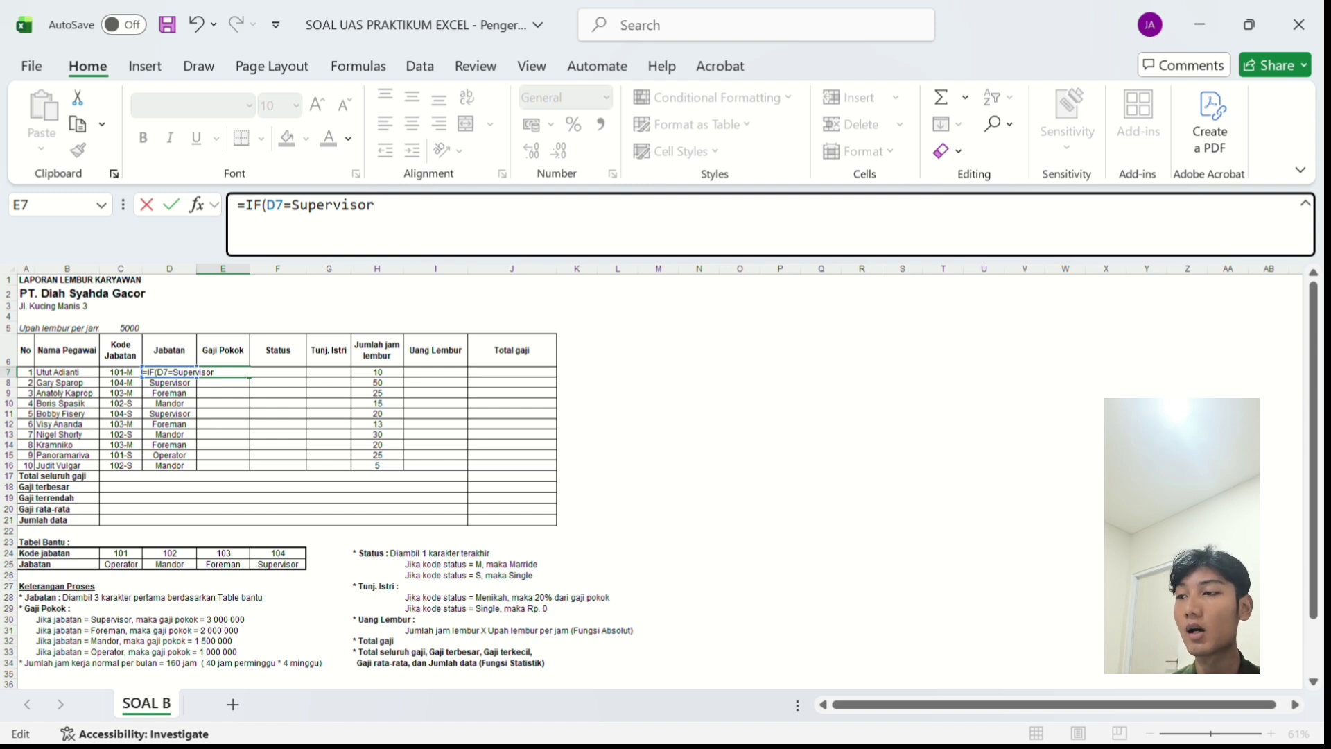
{"action": "type", "text": "\""}
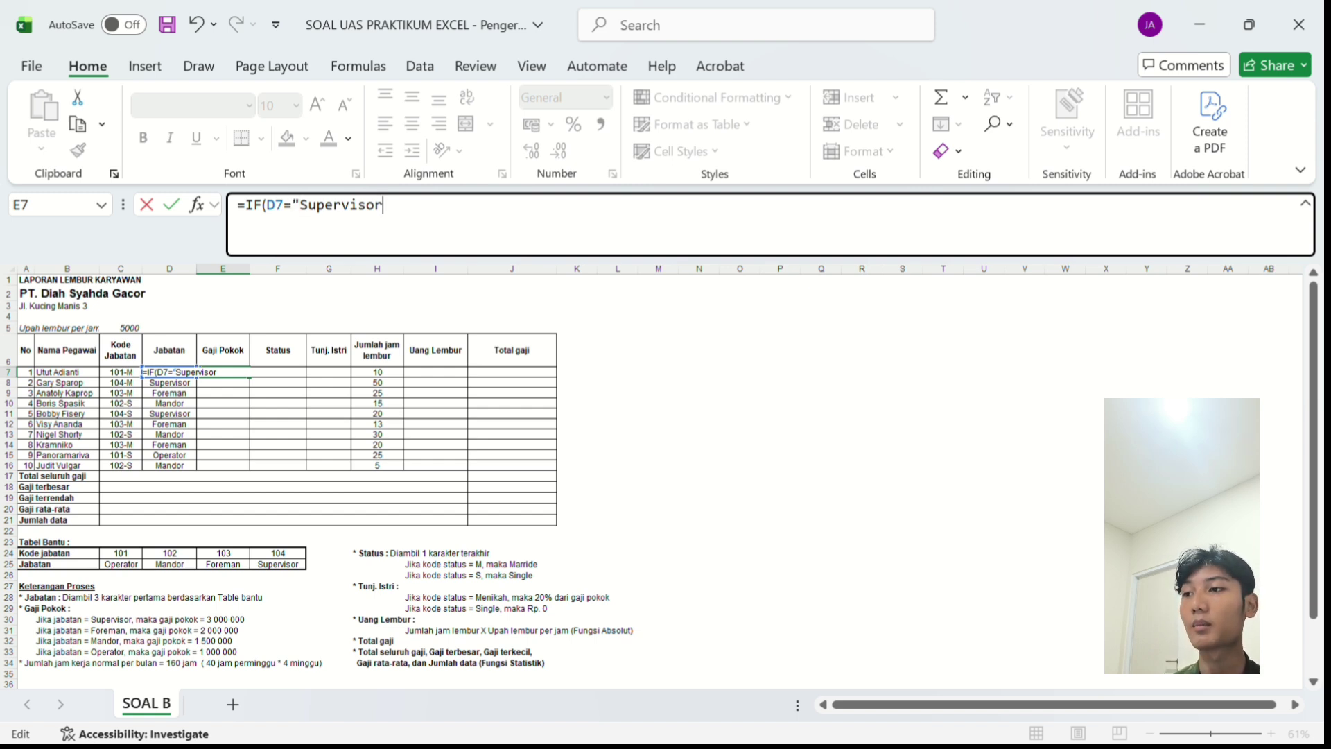
{"action": "type", "text": "\""}
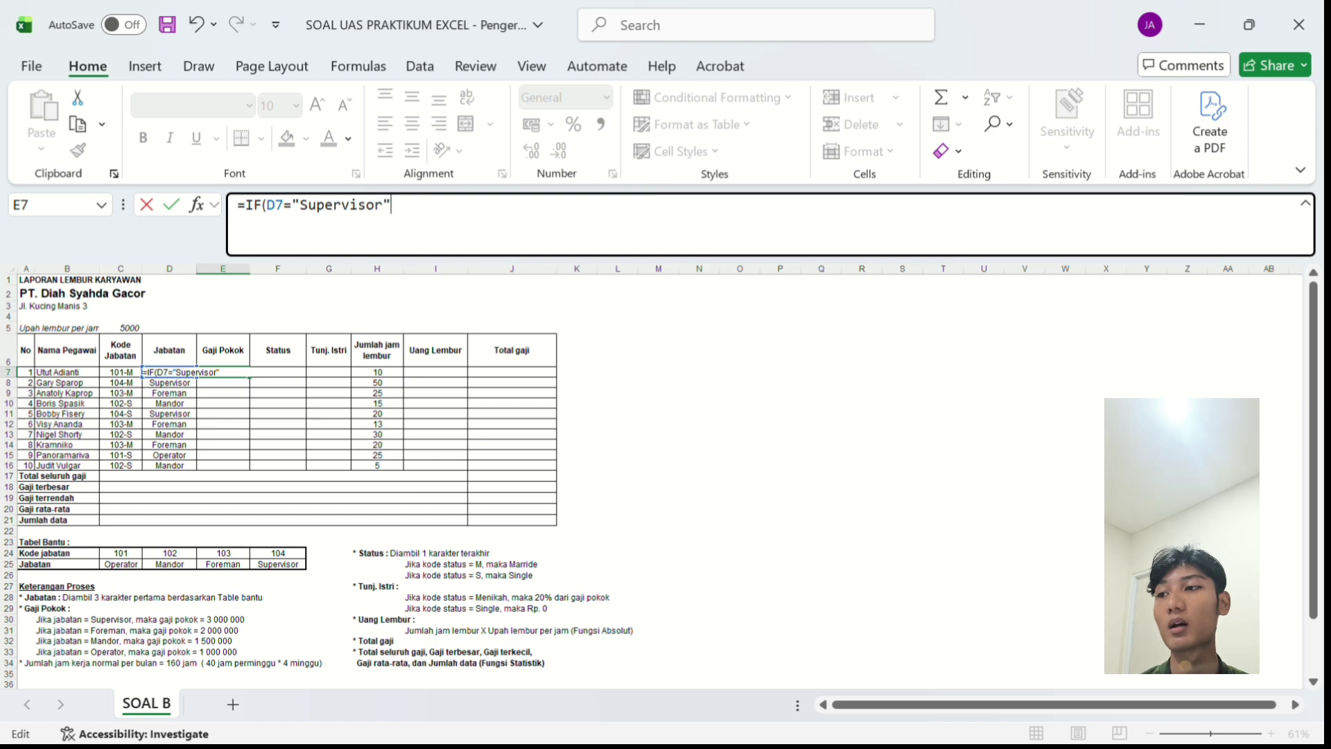
{"action": "type", "text": ";"}
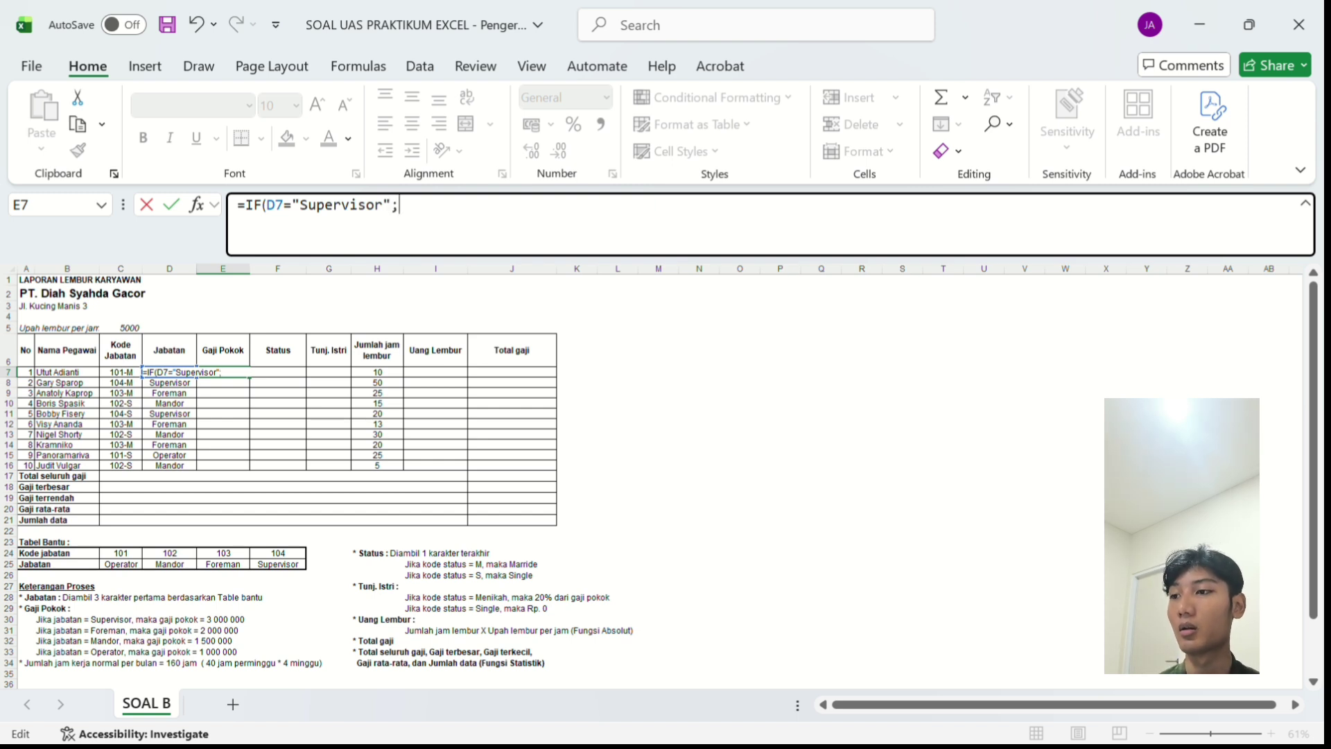
{"action": "type", "text": "3000"}
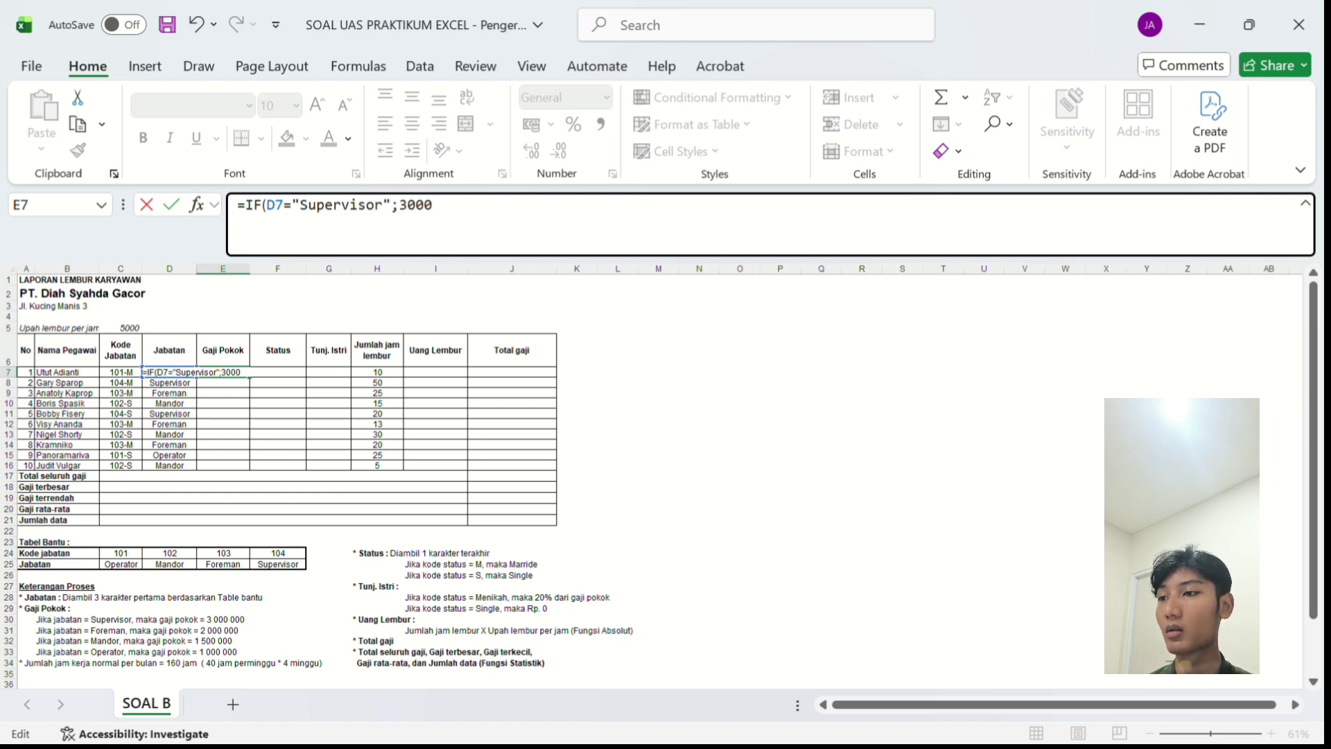
{"action": "type", "text": "000"}
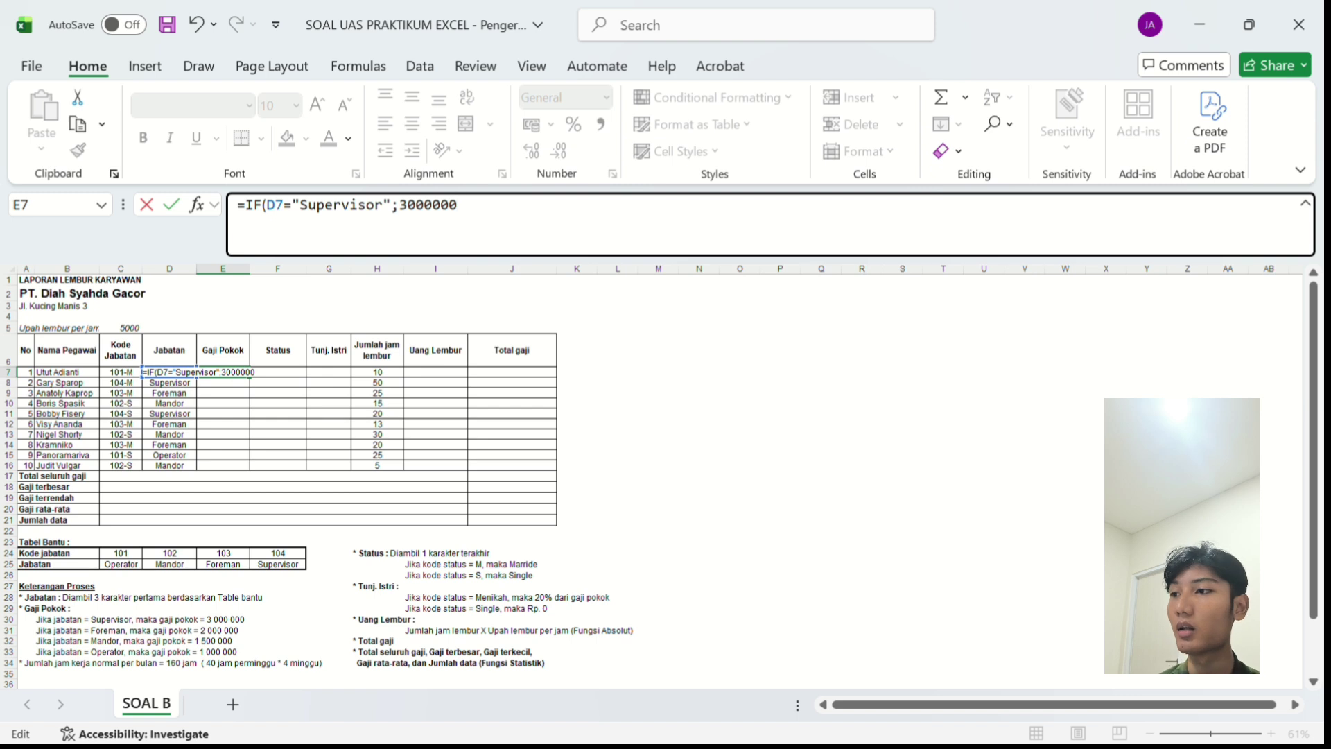
{"action": "type", "text": ";"}
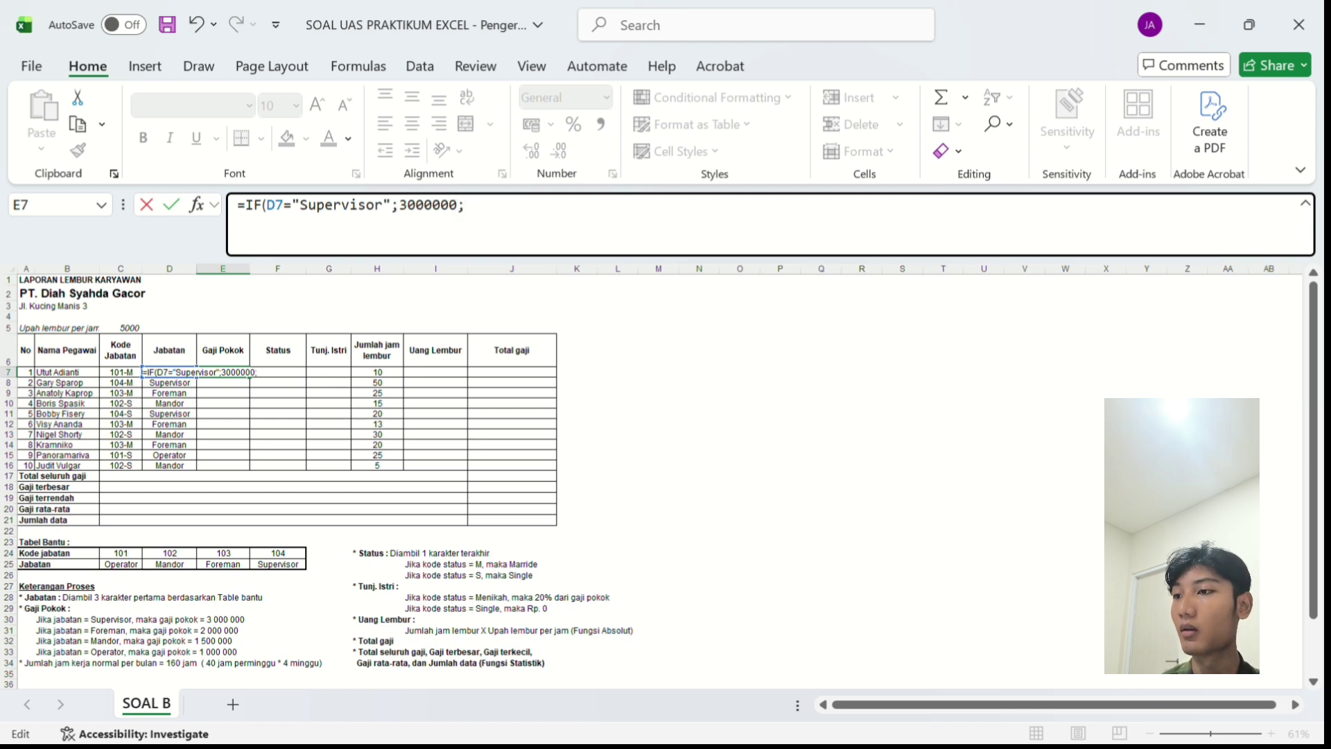
{"action": "left_click", "coordinate": [169, 383]}
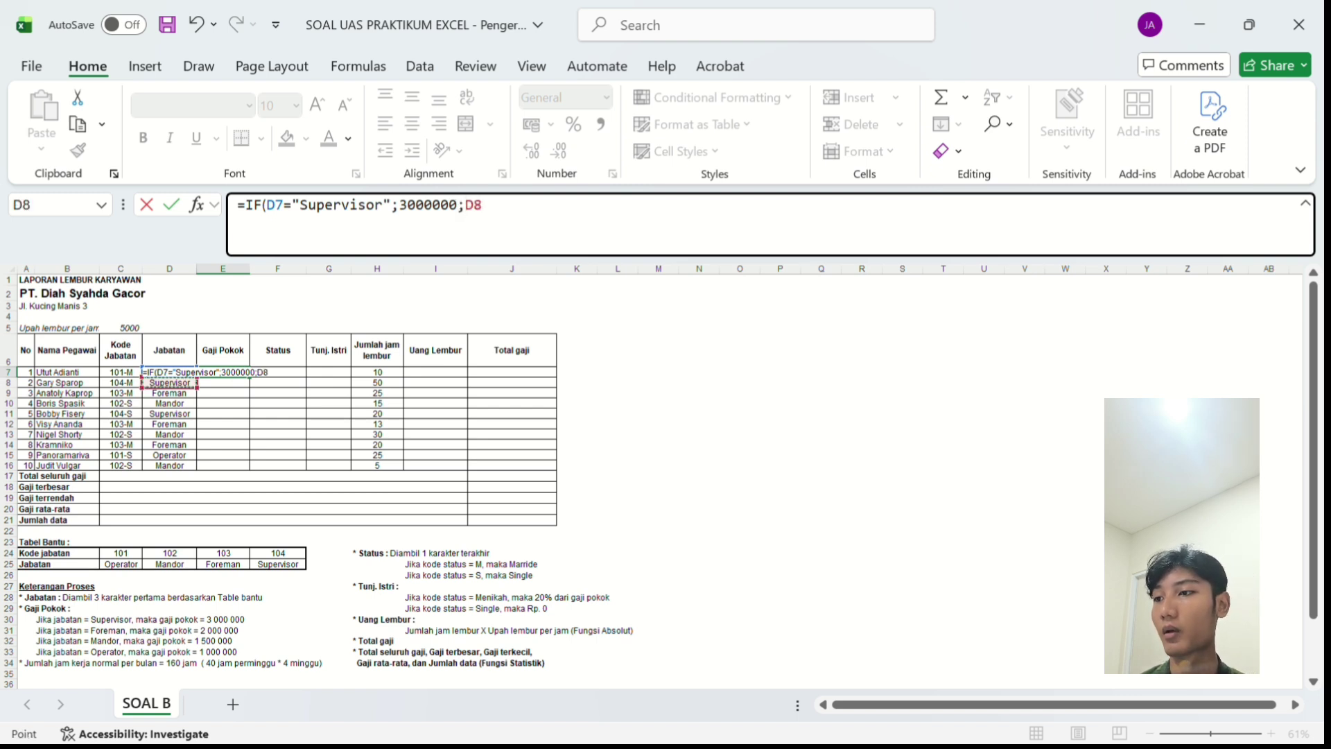
{"action": "key", "text": "Up"}
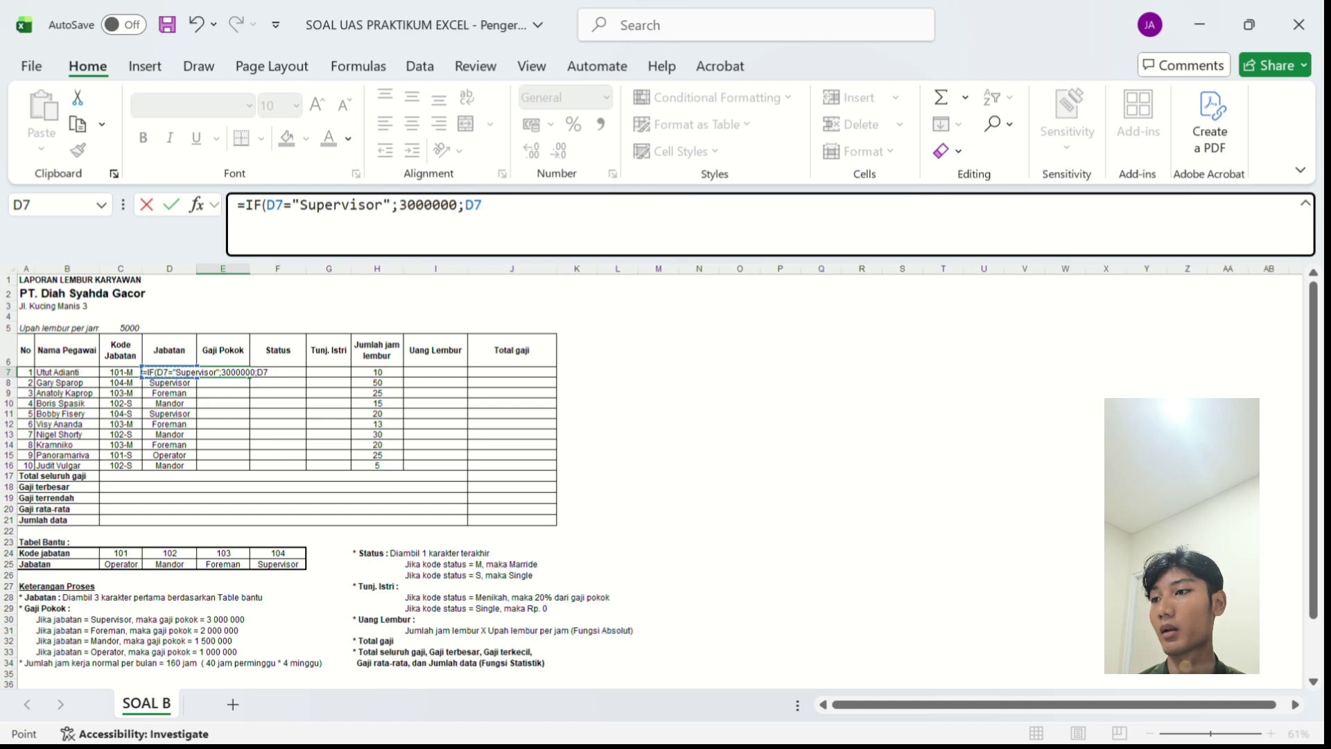
{"action": "key", "text": "BackSpace"}
{"action": "key", "text": "BackSpace"}
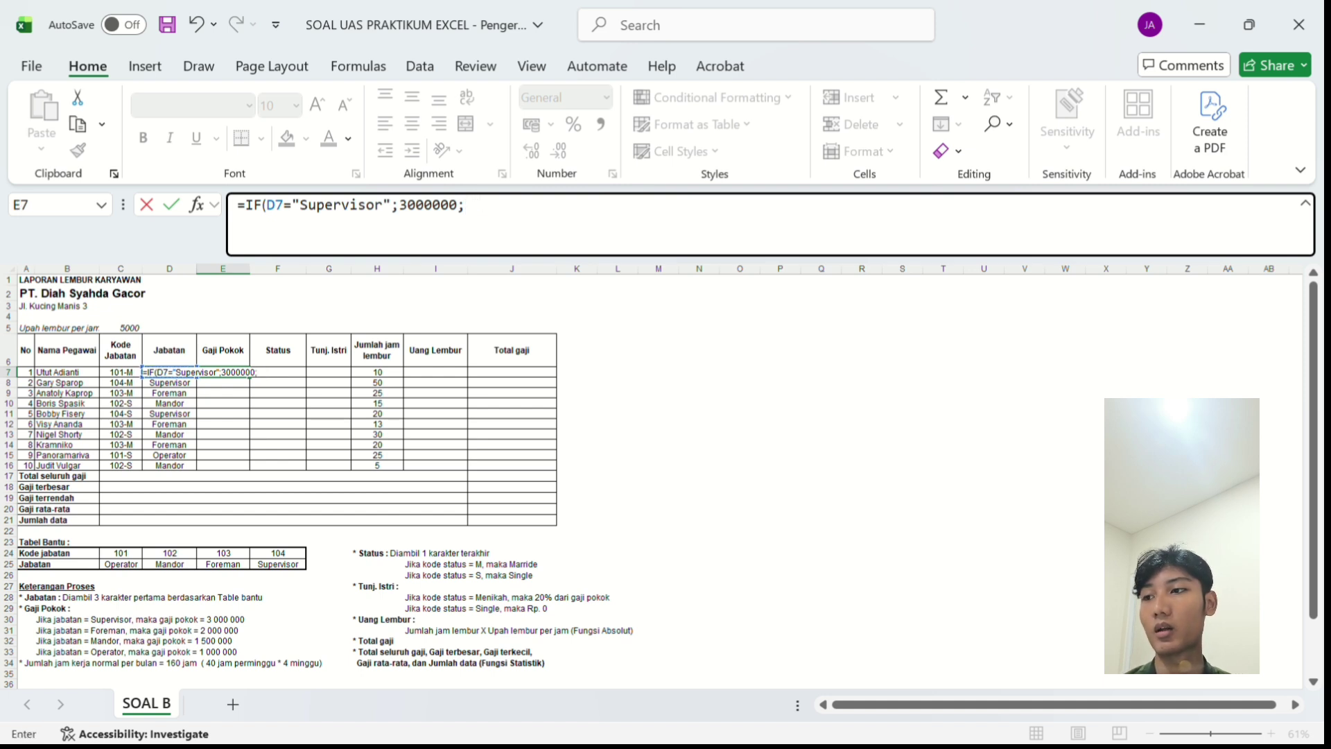
Nest a second IF in the E7 formula that returns 2000000 when D7="Foreman".
{"action": "type", "text": "if"}
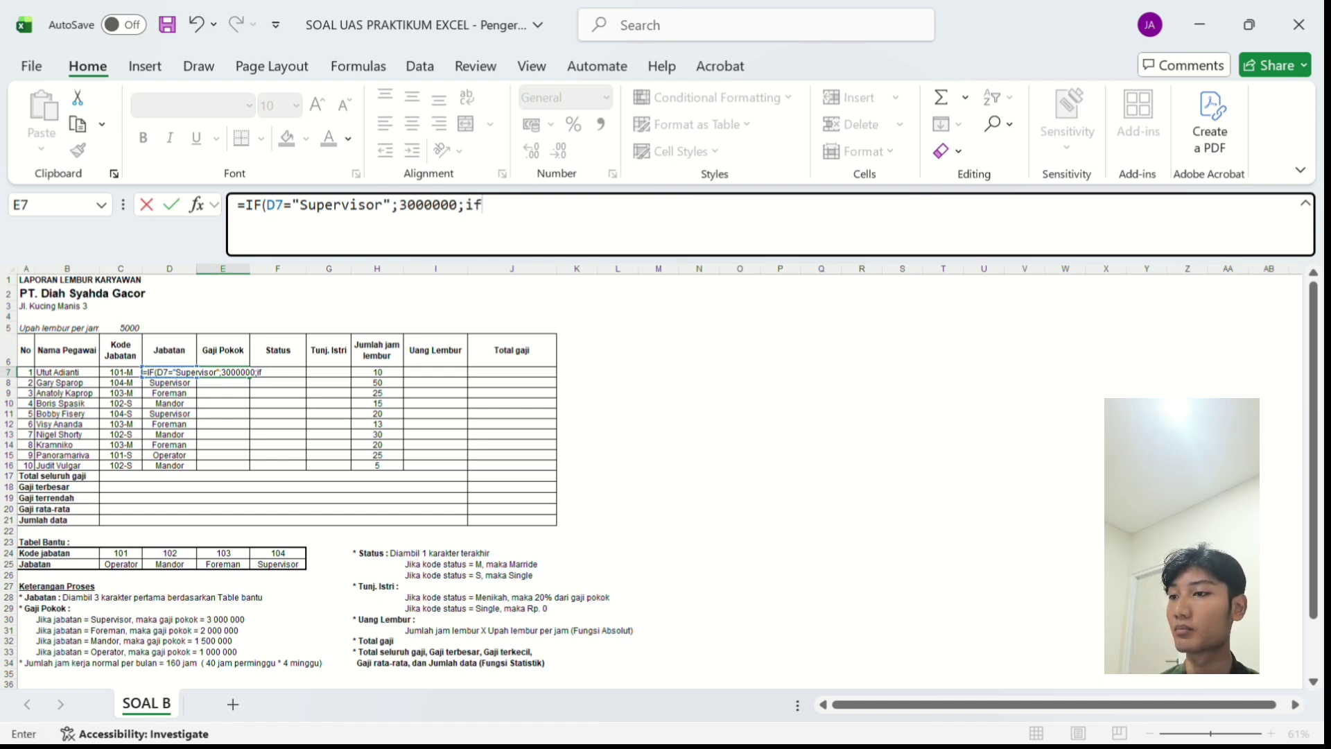
{"action": "type", "text": "("}
{"action": "key", "text": "Left"}
{"action": "key", "text": "Down"}
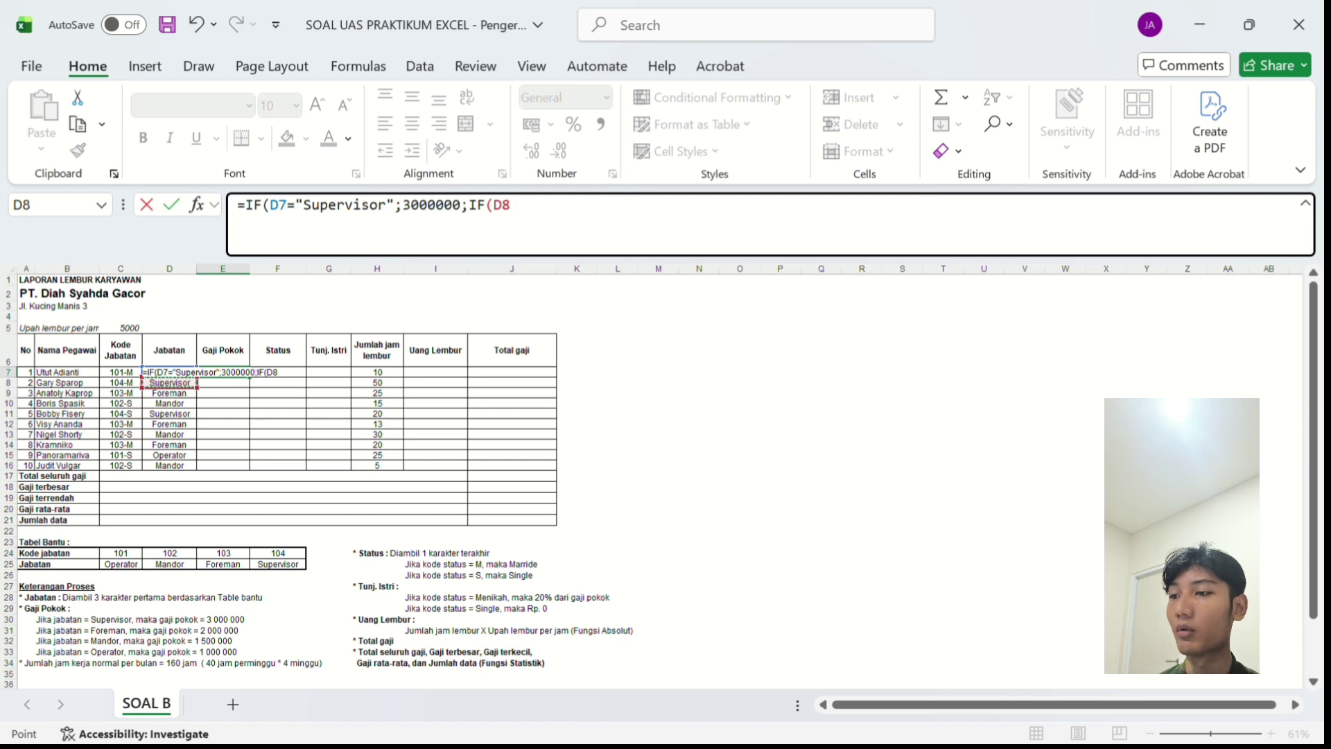
{"action": "key", "text": "Up"}
{"action": "type", "text": "="}
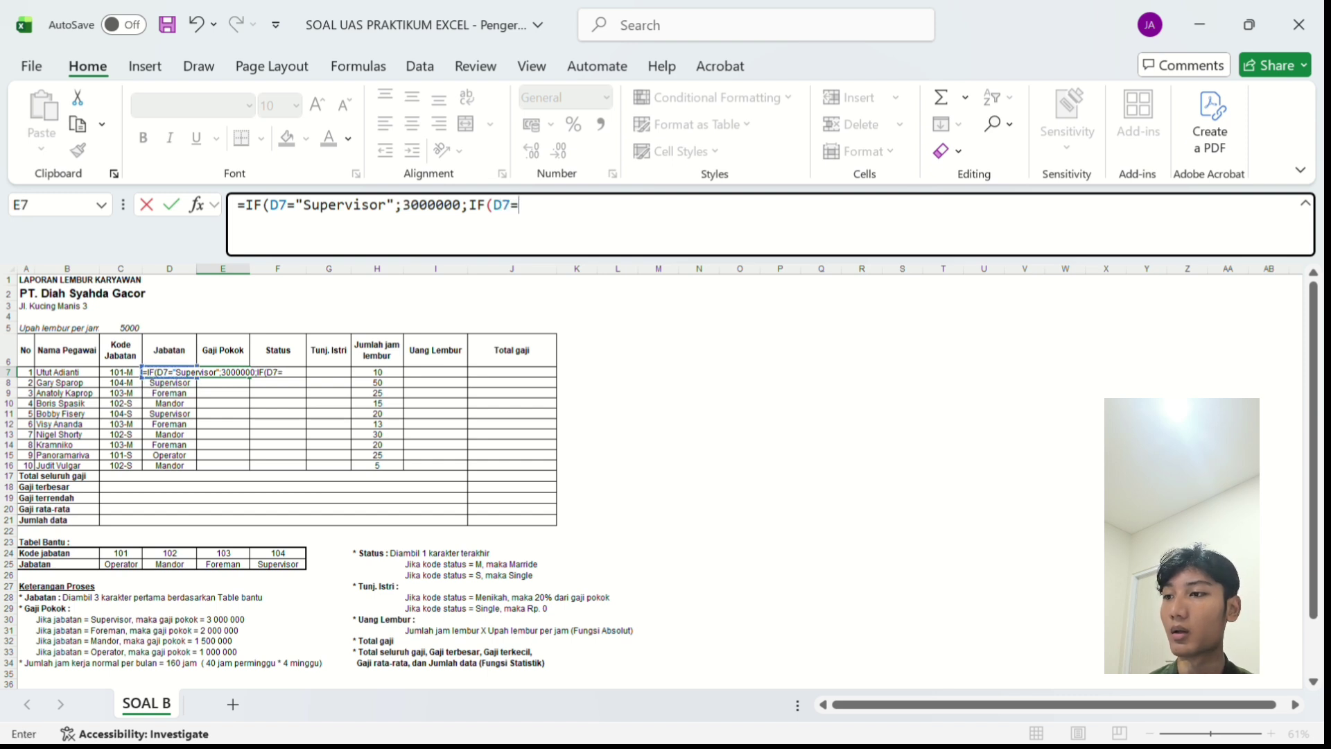
{"action": "type", "text": "\""}
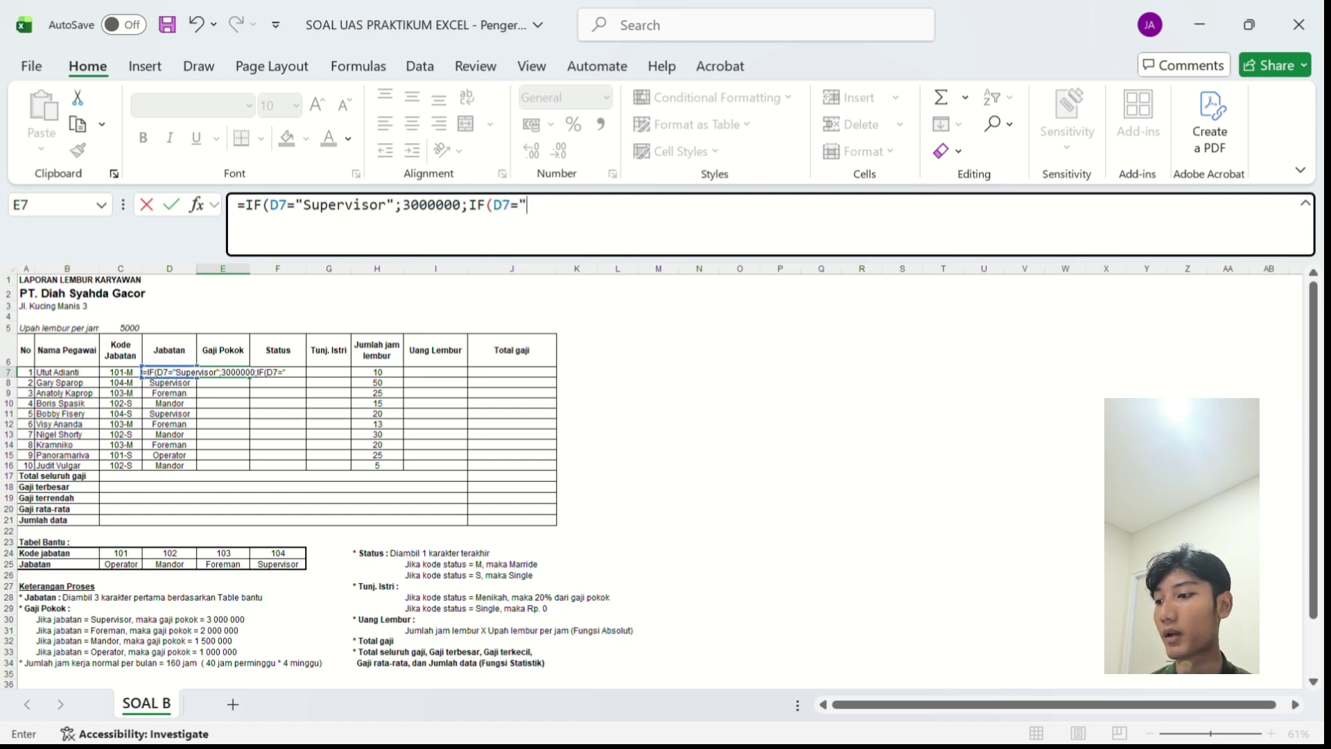
{"action": "type", "text": "Forem"}
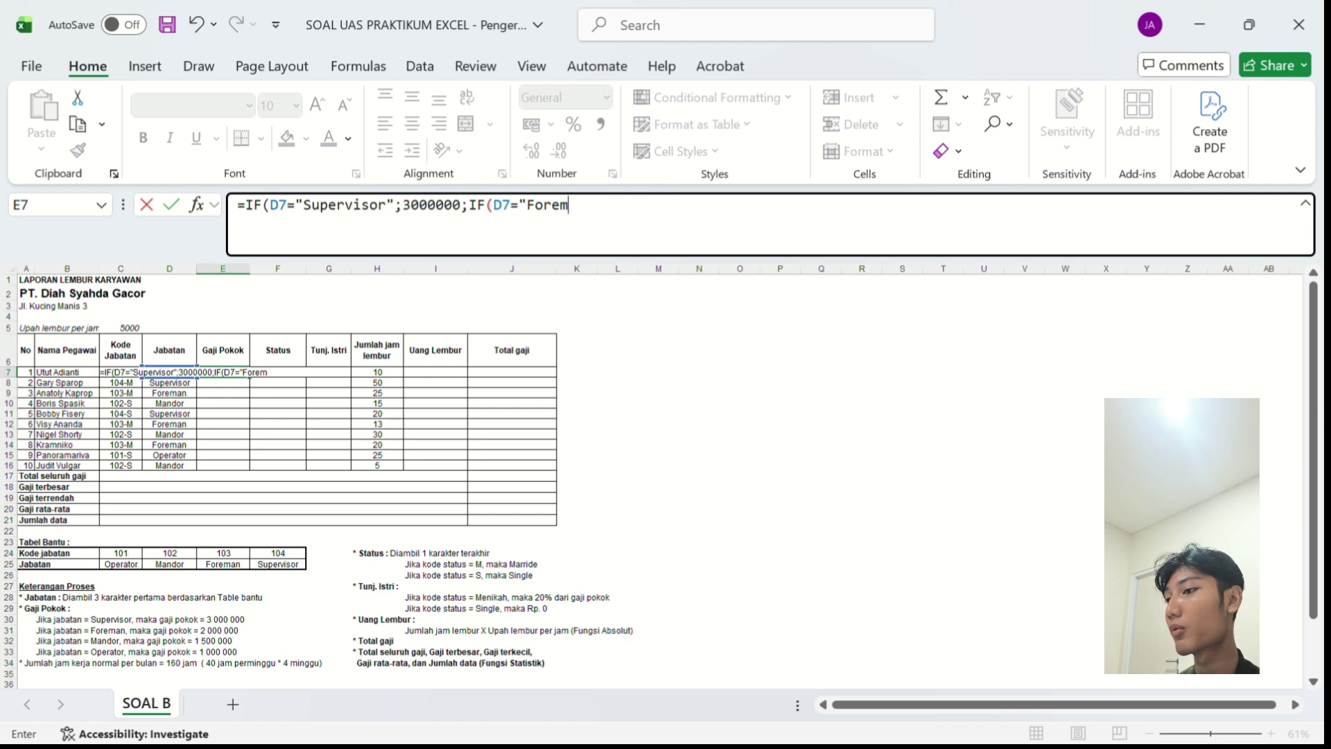
{"action": "type", "text": "an\""}
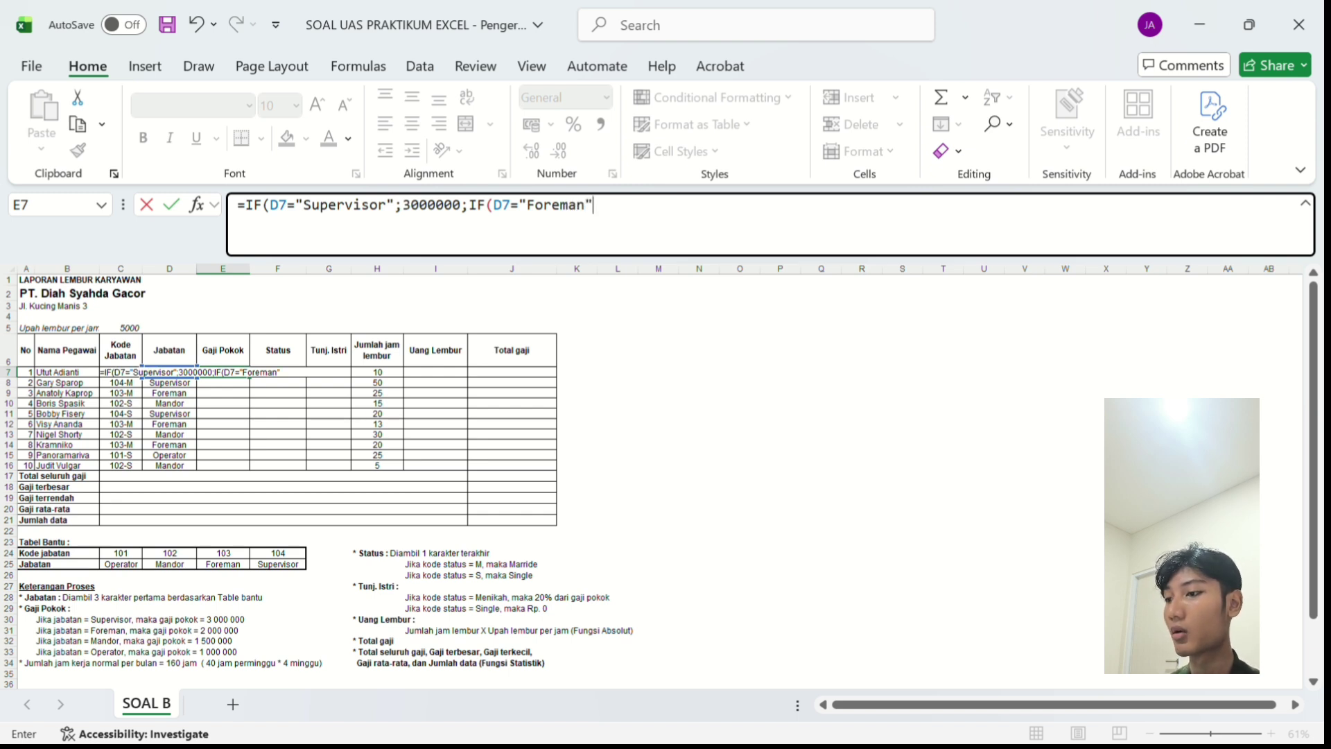
{"action": "type", "text": ";"}
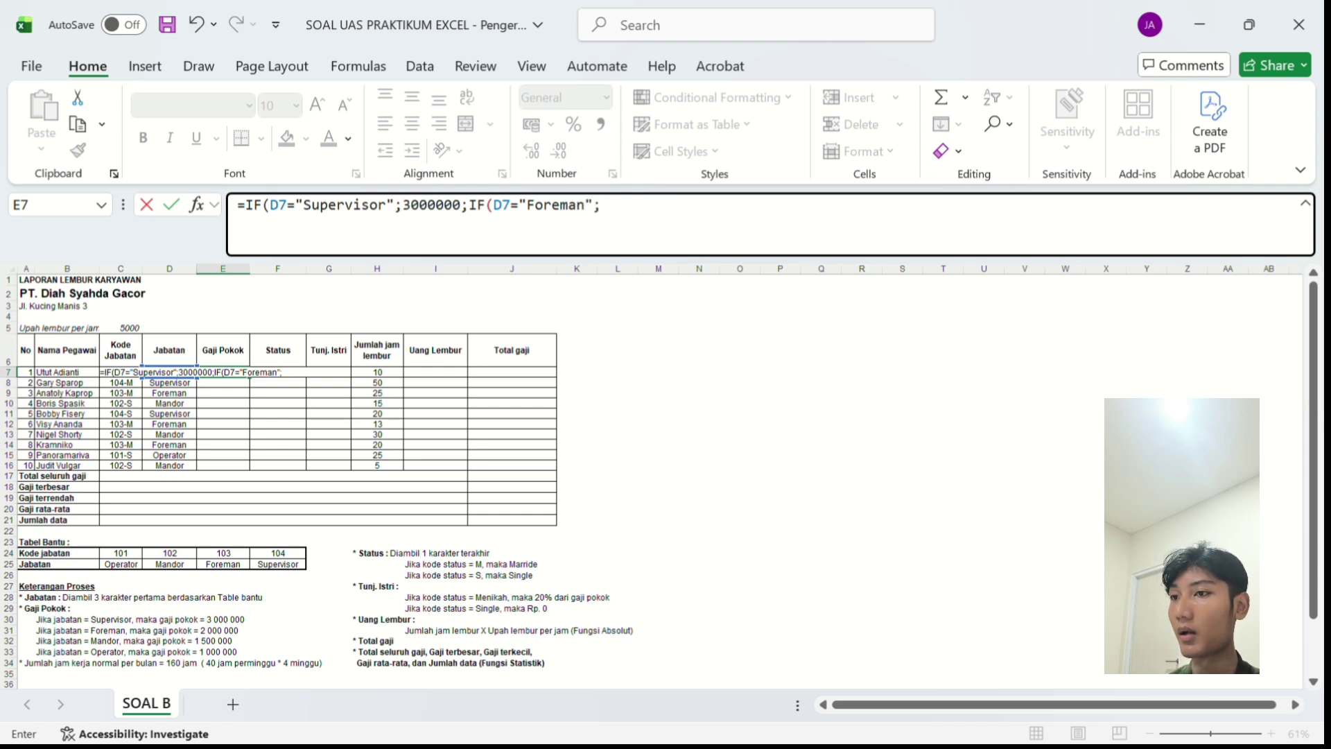
{"action": "type", "text": "20000"}
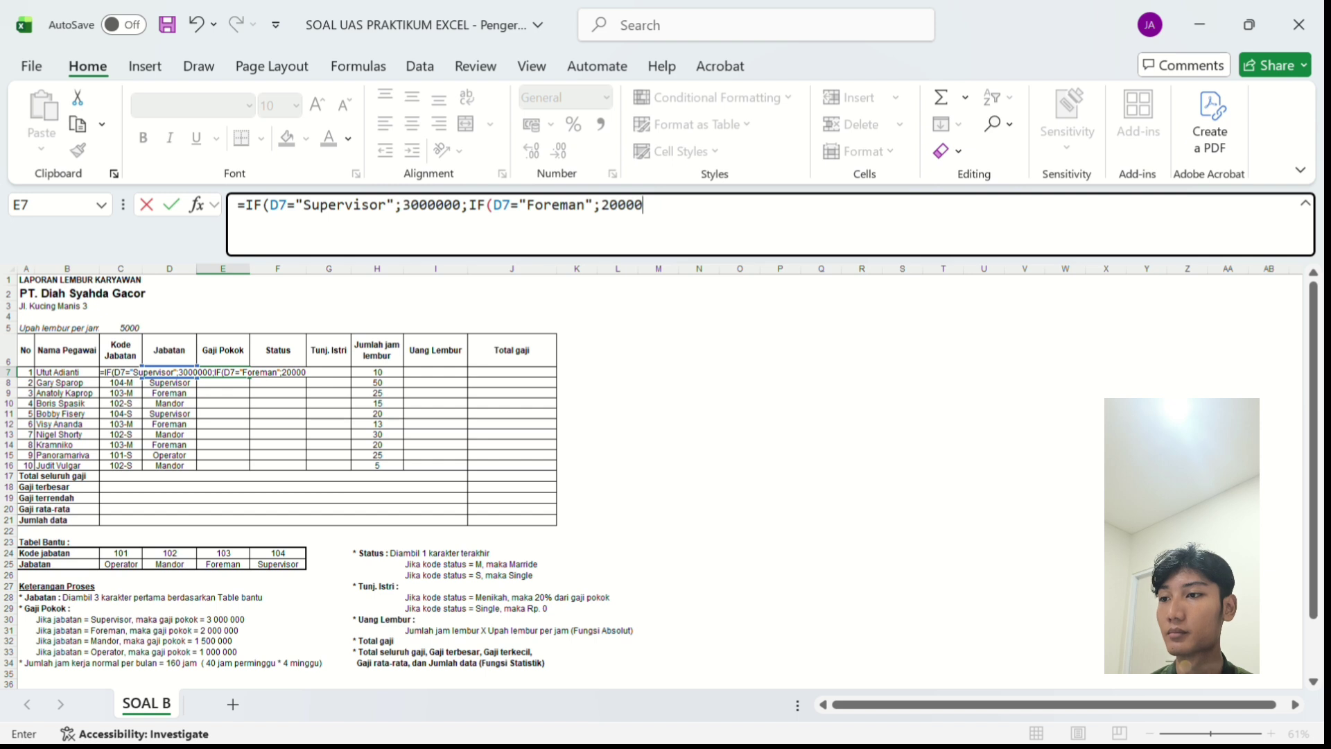
{"action": "type", "text": "00"}
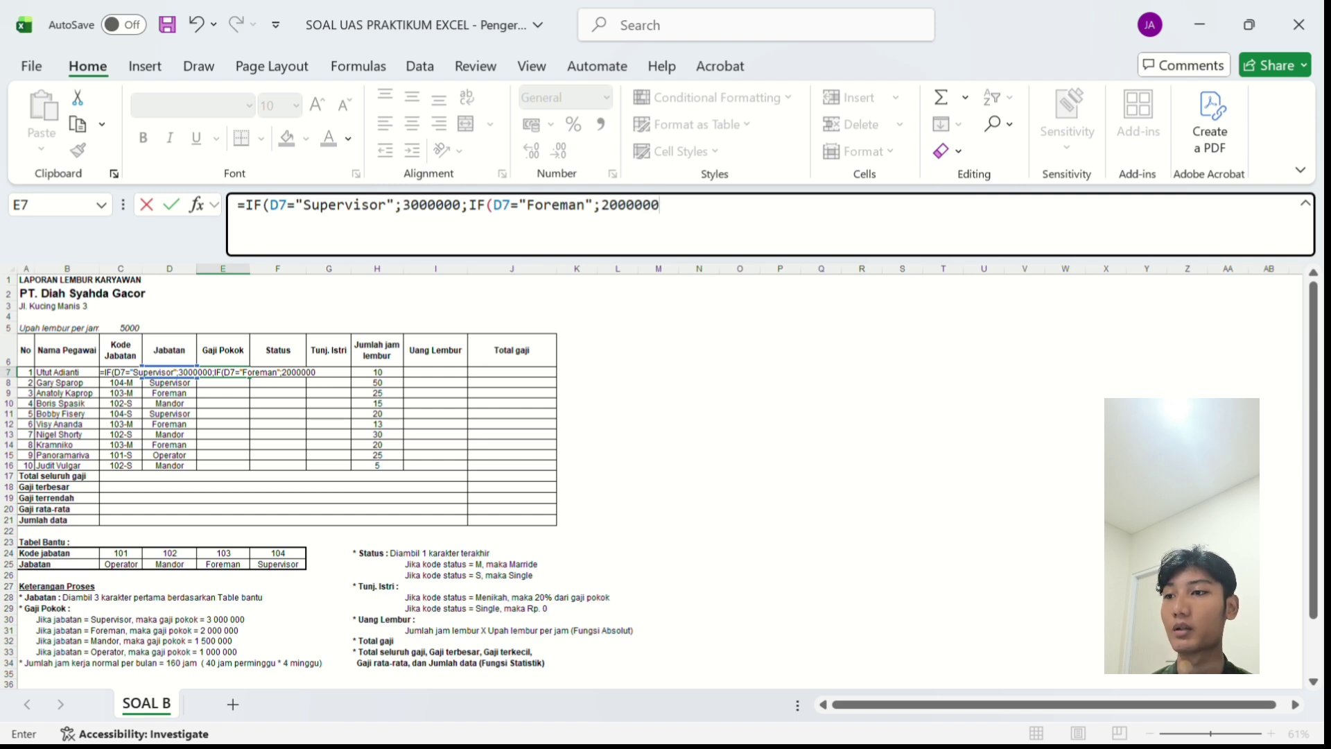
Add a third nested IF to the E7 formula with the condition D7="Mandor", followed by a semicolon.
{"action": "type", "text": ";if"}
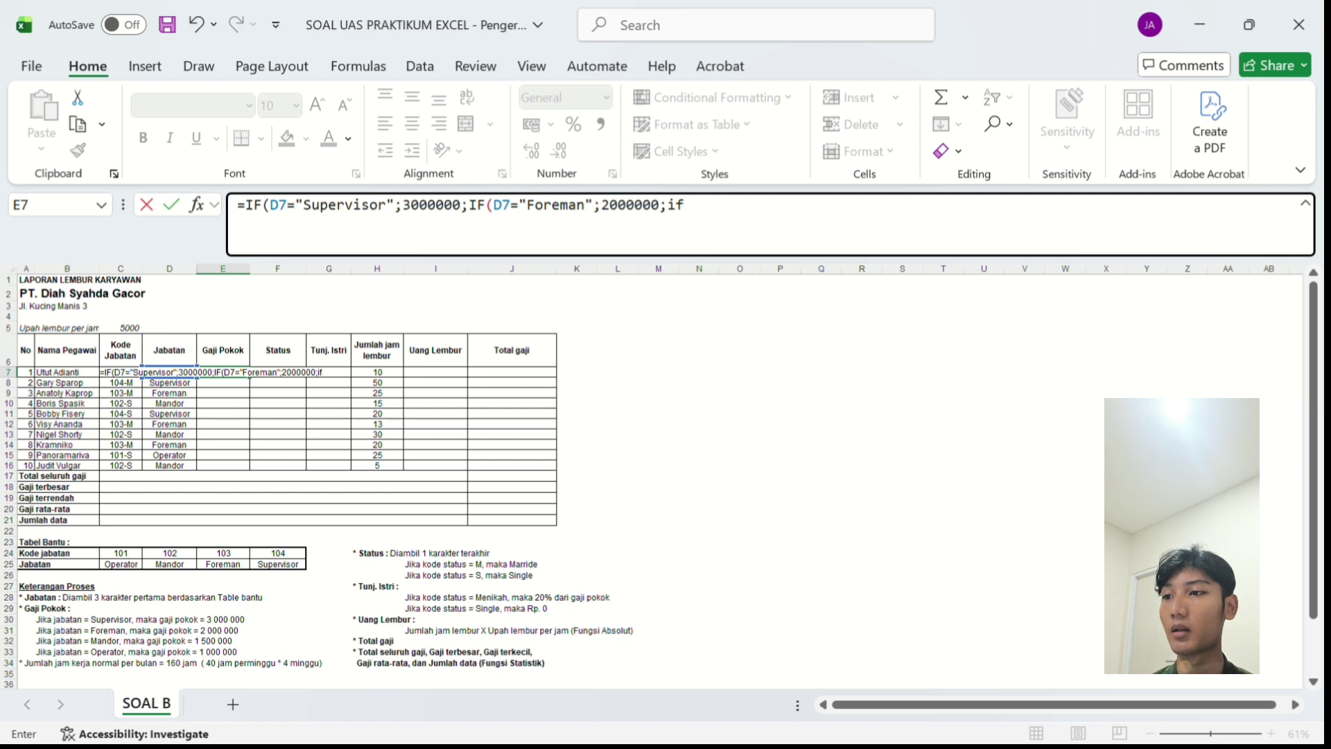
{"action": "key", "text": "Tab"}
{"action": "left_click", "coordinate": [169, 383]}
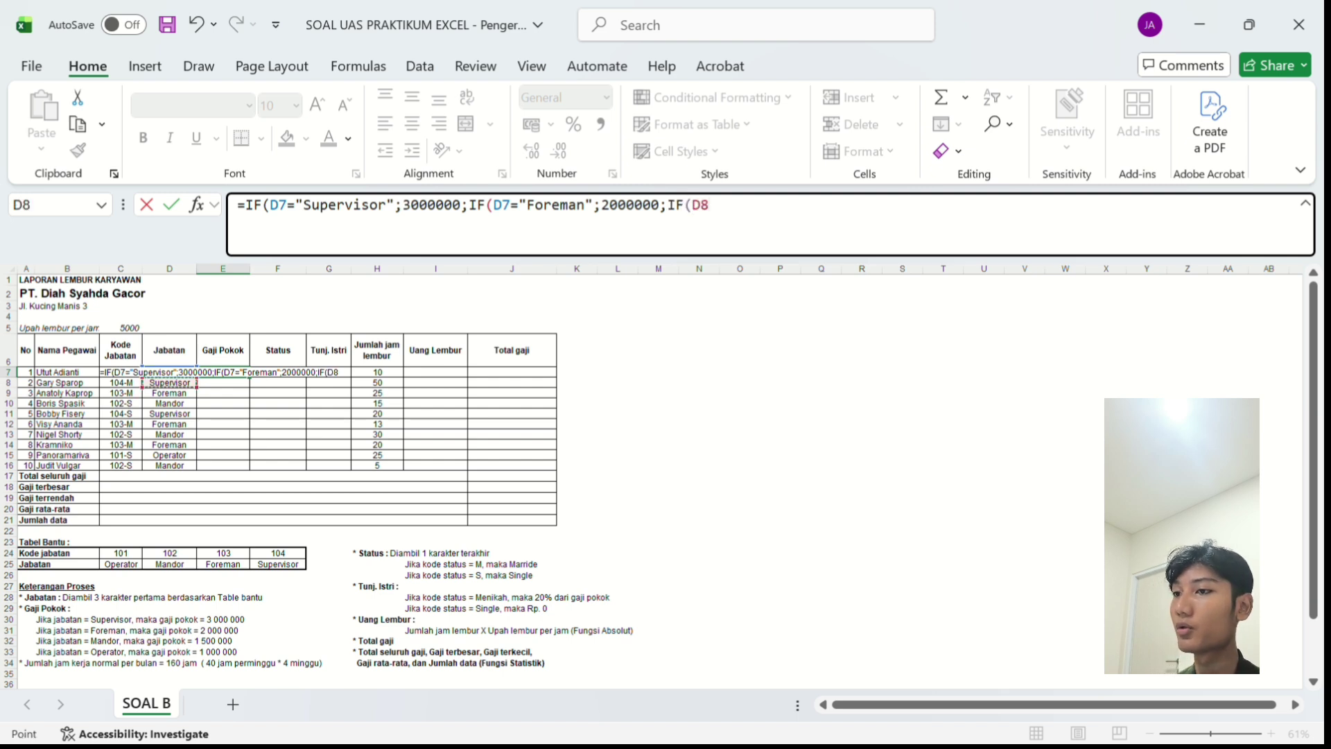
{"action": "key", "text": "Up"}
{"action": "type", "text": "="}
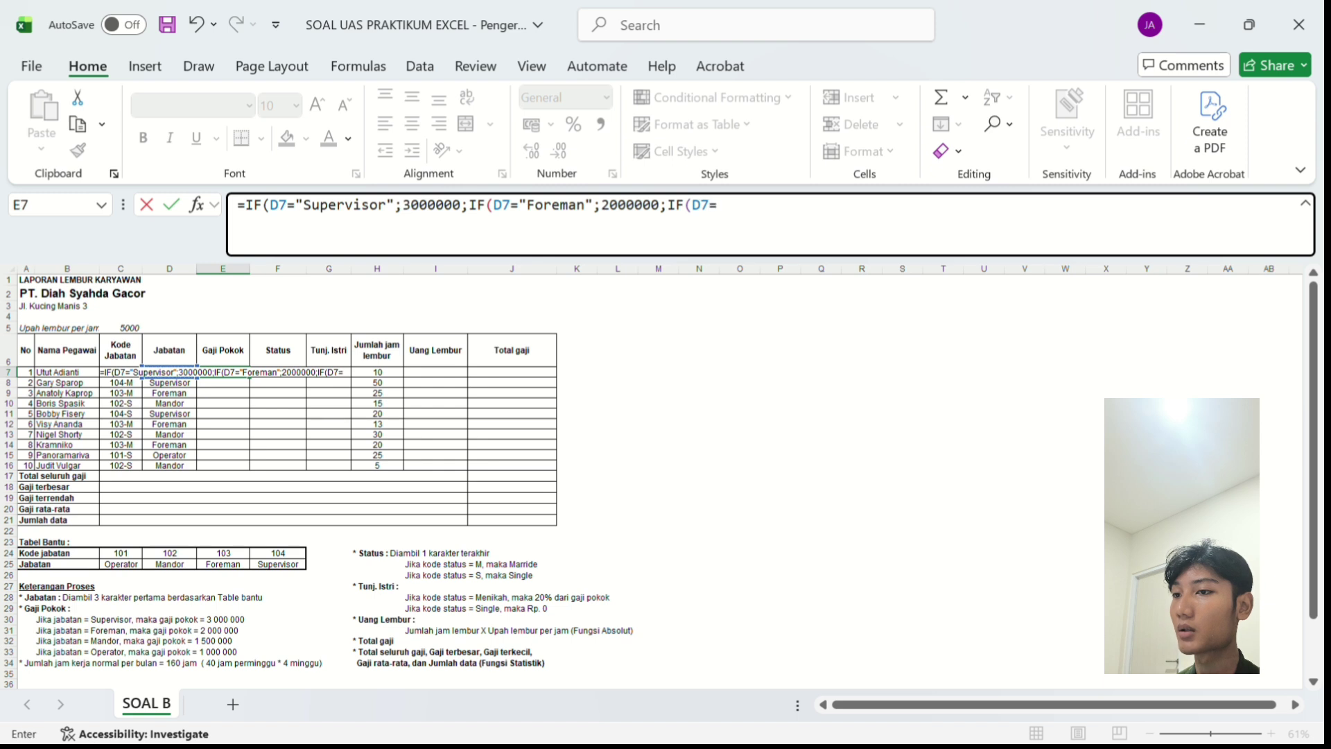
{"action": "type", "text": "Su"}
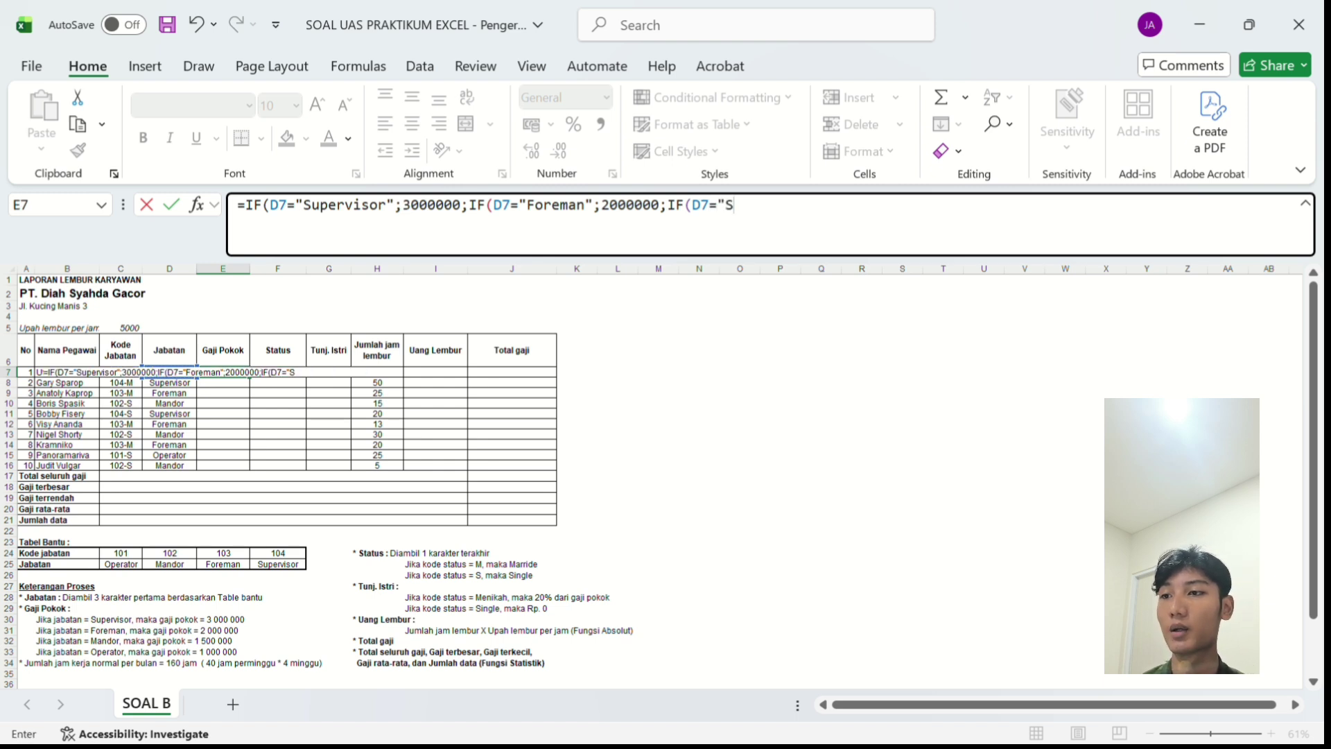
{"action": "key", "text": "BackSpace"}
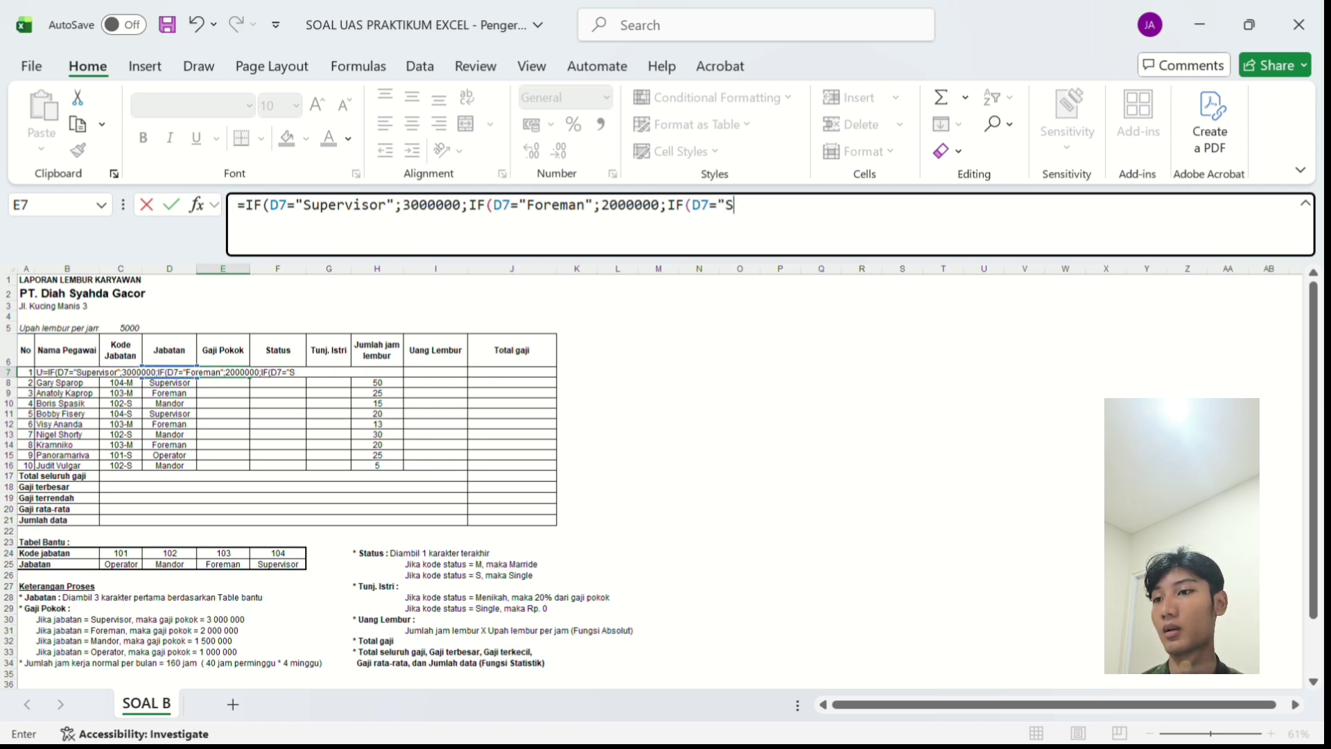
{"action": "key", "text": "BackSpace"}
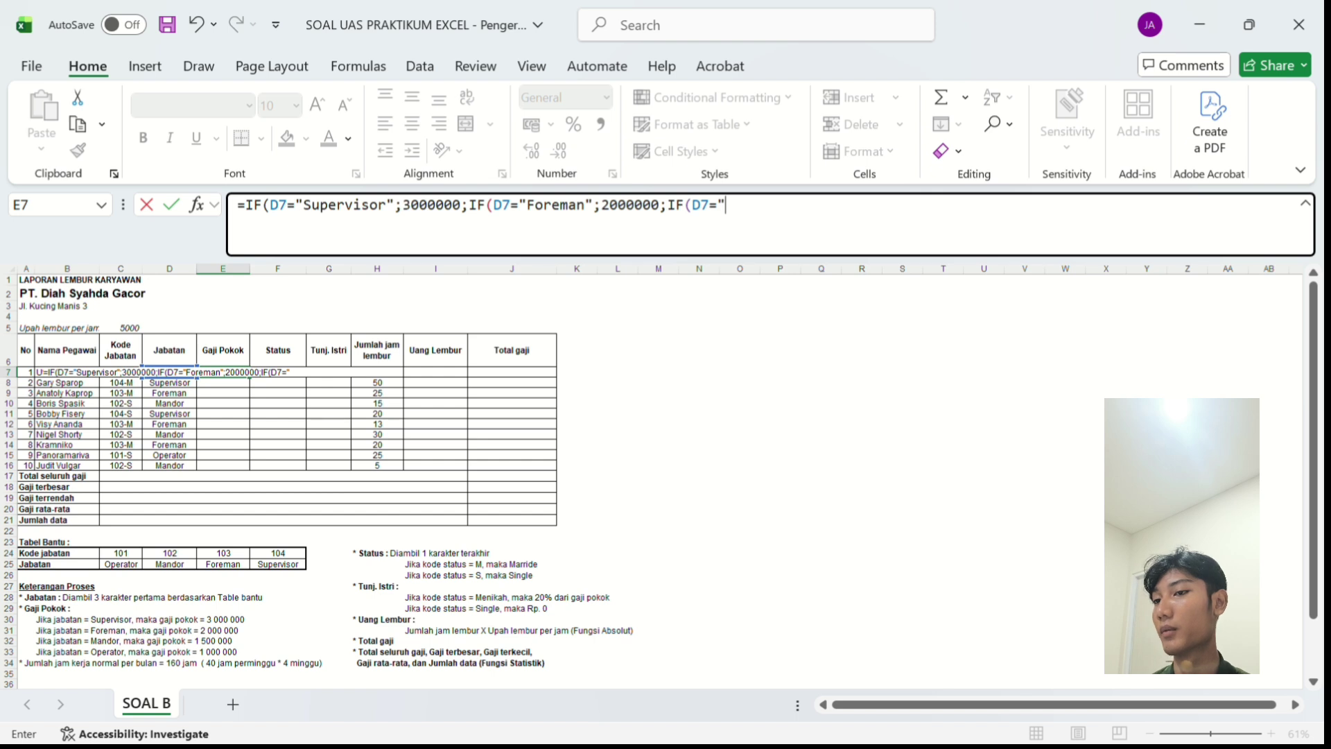
{"action": "type", "text": "Mandor"}
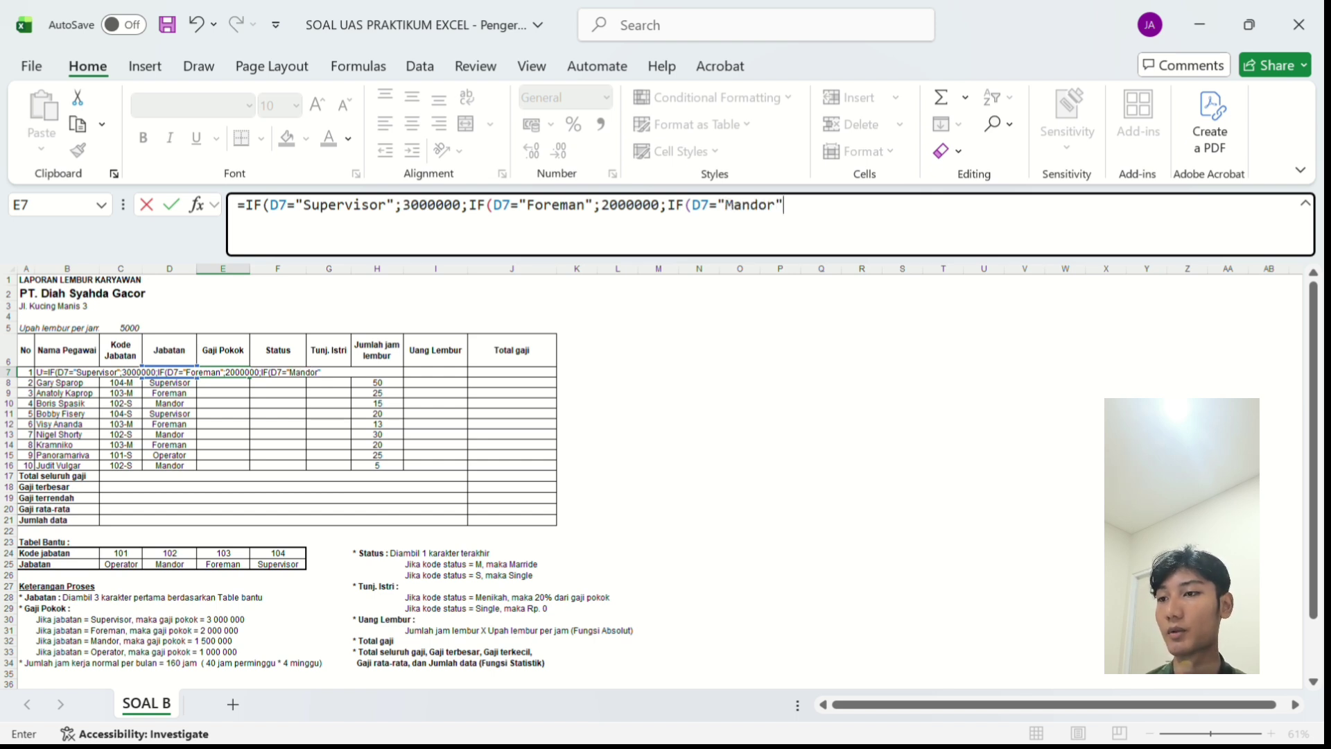
{"action": "type", "text": "\";"}
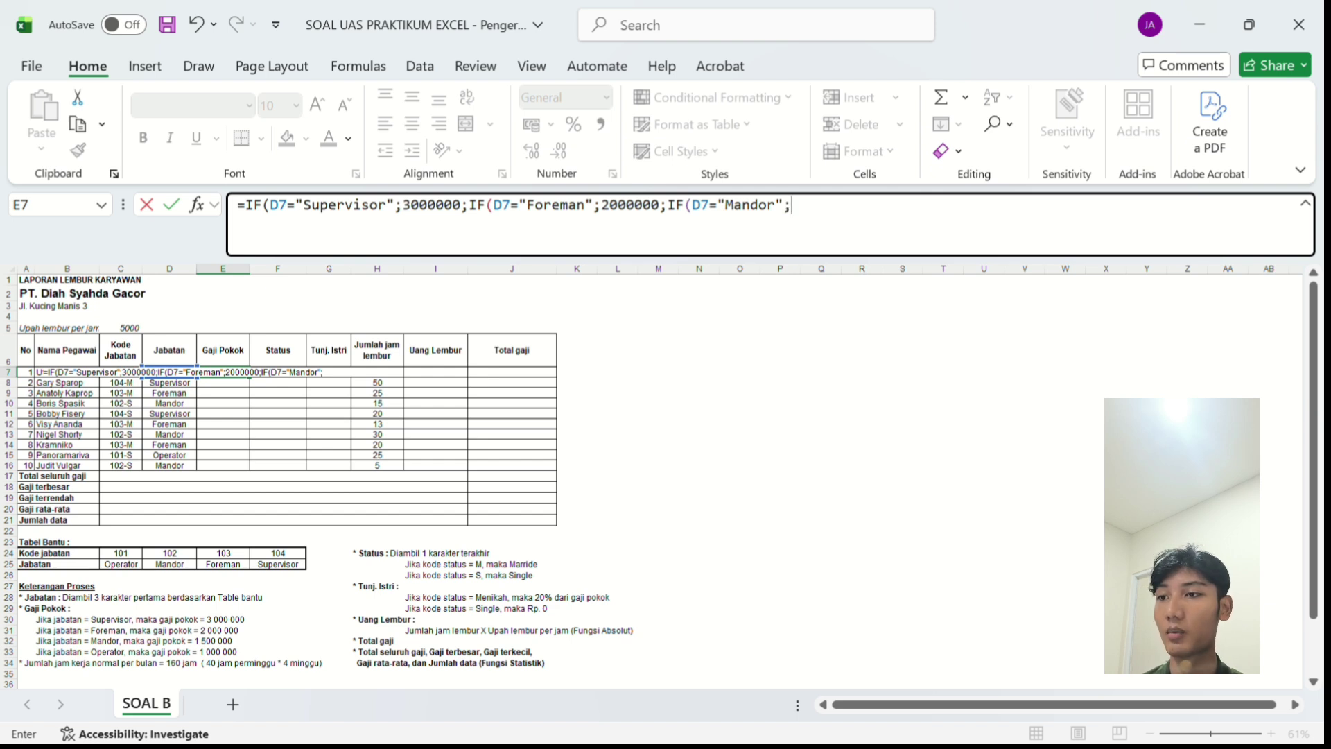
Finish the E7 formula with 1500000 for Mandor and 1000000 for any other position, closing all three IFs.
{"action": "type", "text": "1"}
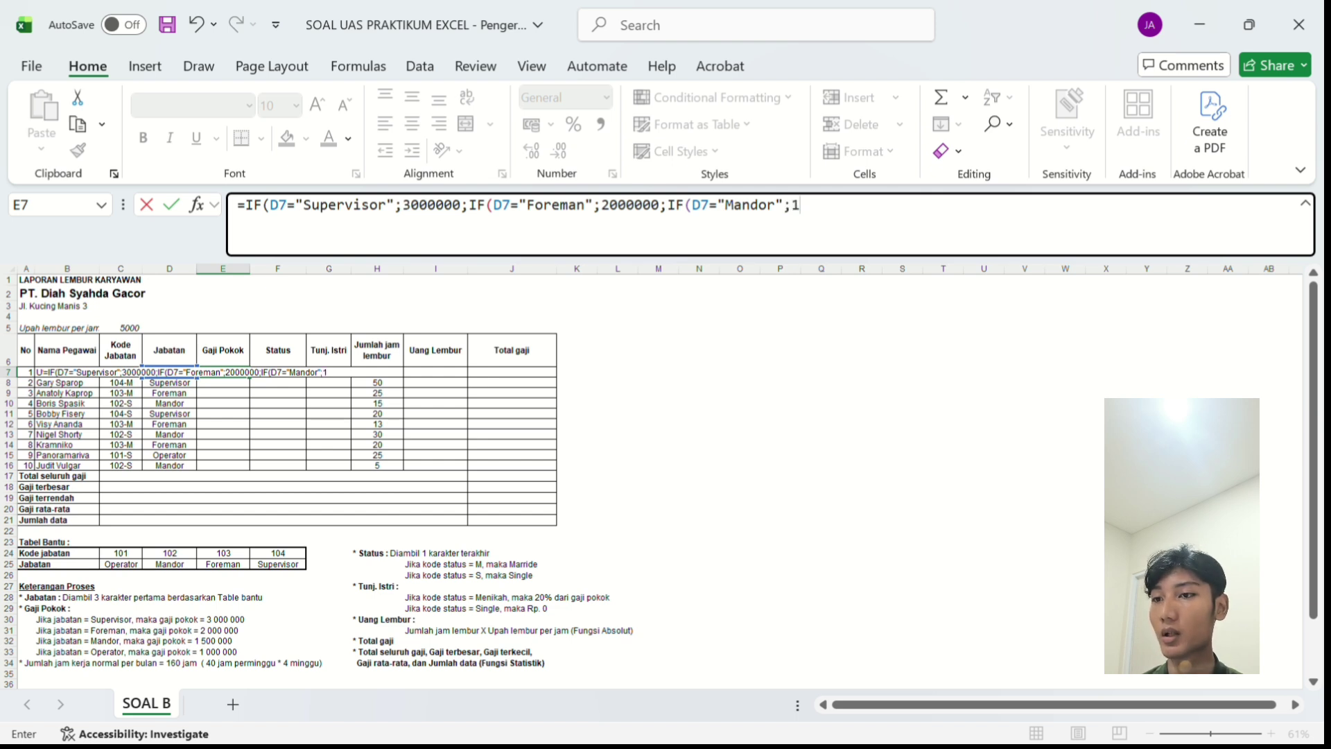
{"action": "type", "text": "5000"}
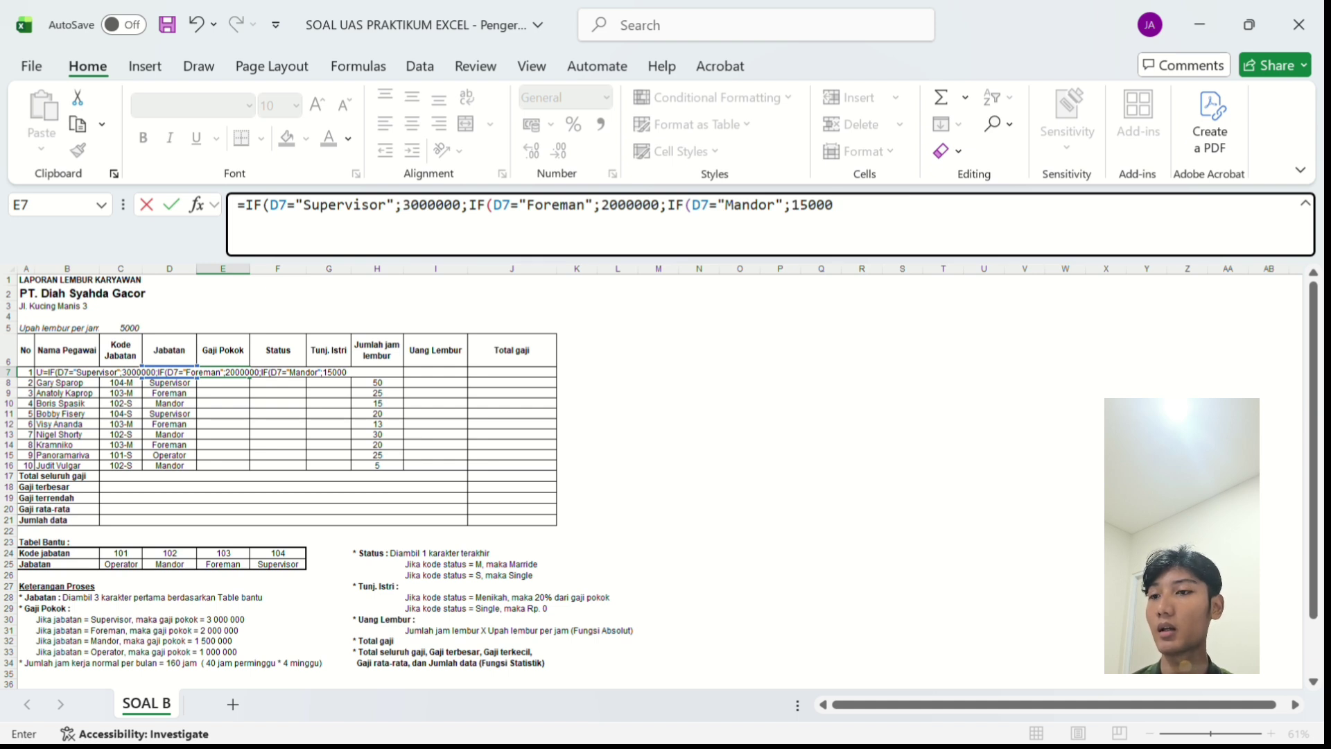
{"action": "type", "text": "00"}
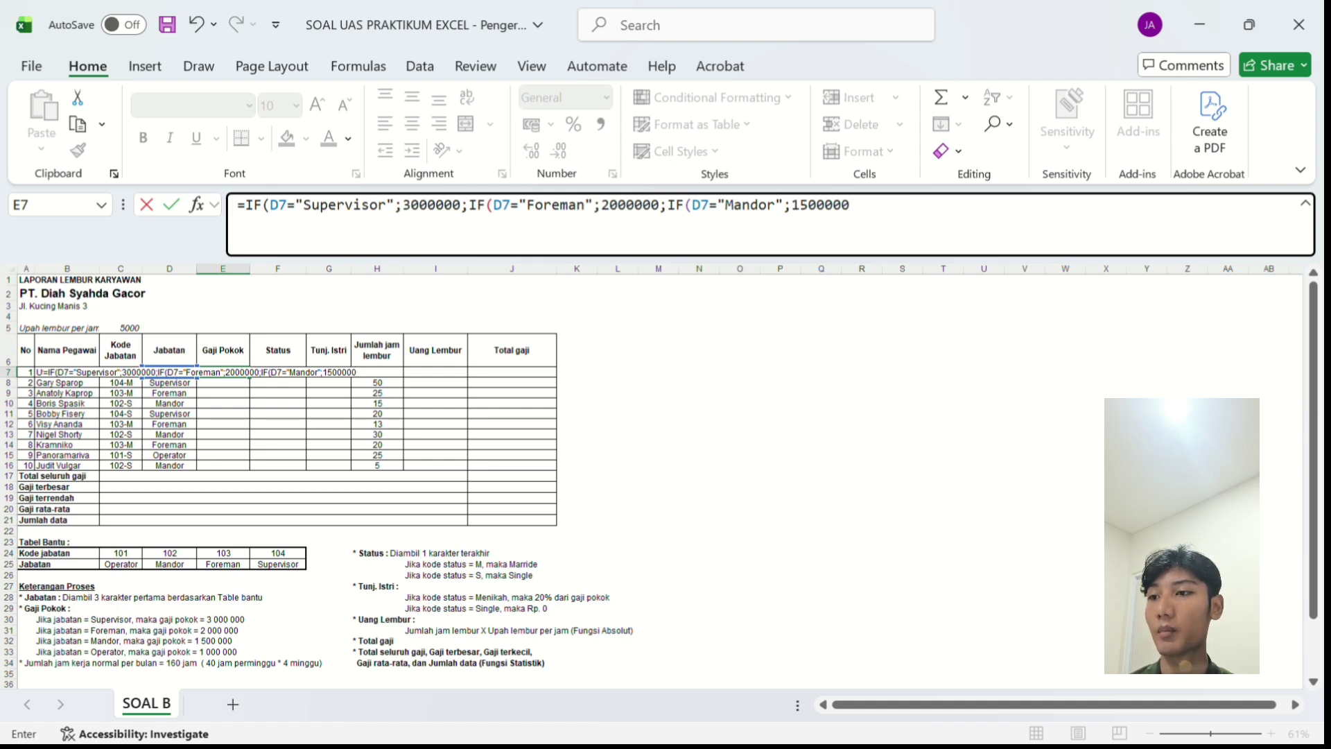
{"action": "type", "text": ";100000"}
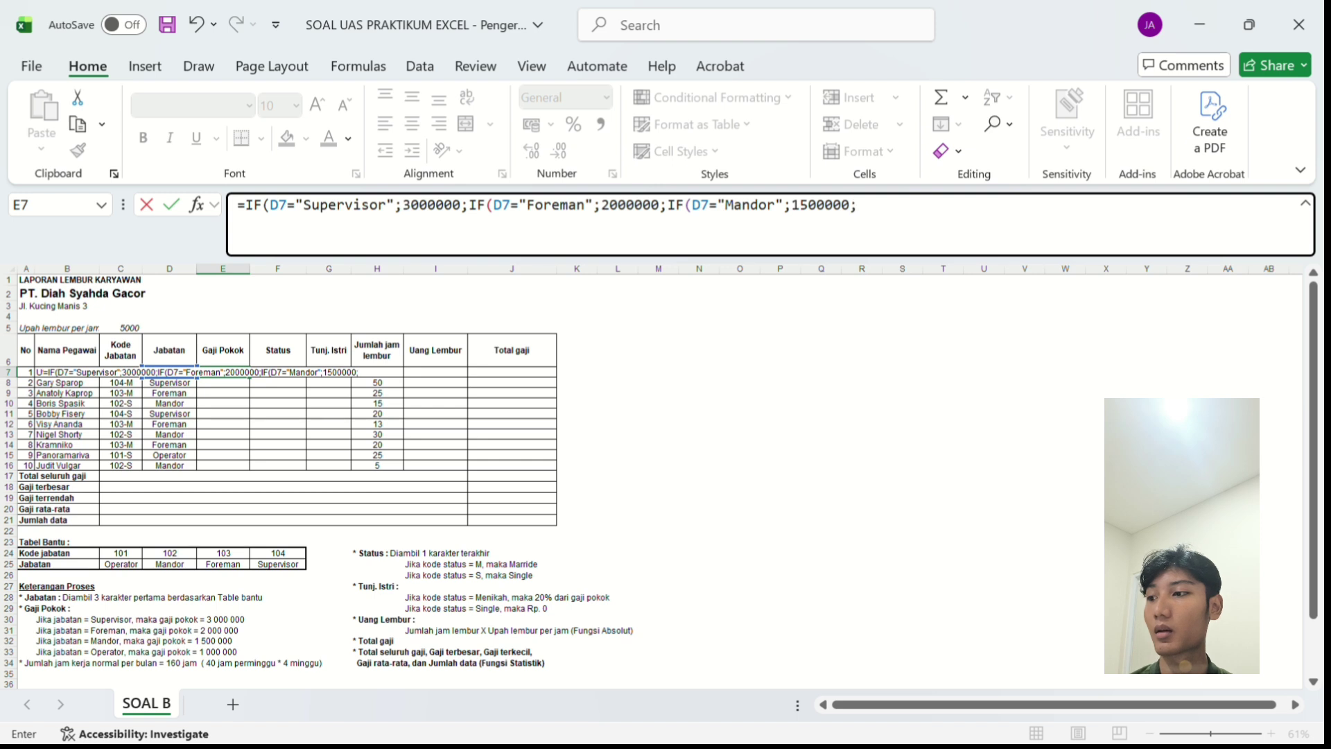
{"action": "type", "text": "0"}
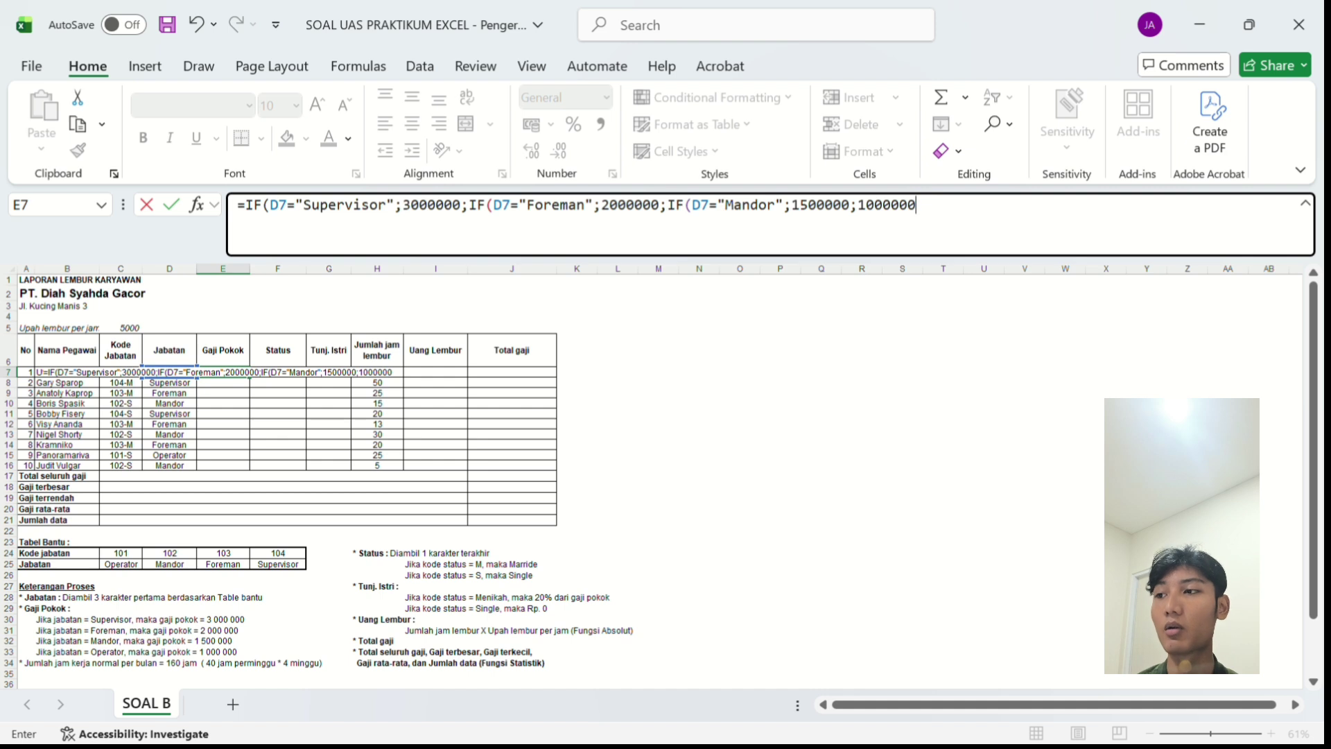
{"action": "type", "text": ")))"}
{"action": "key", "text": "Return"}
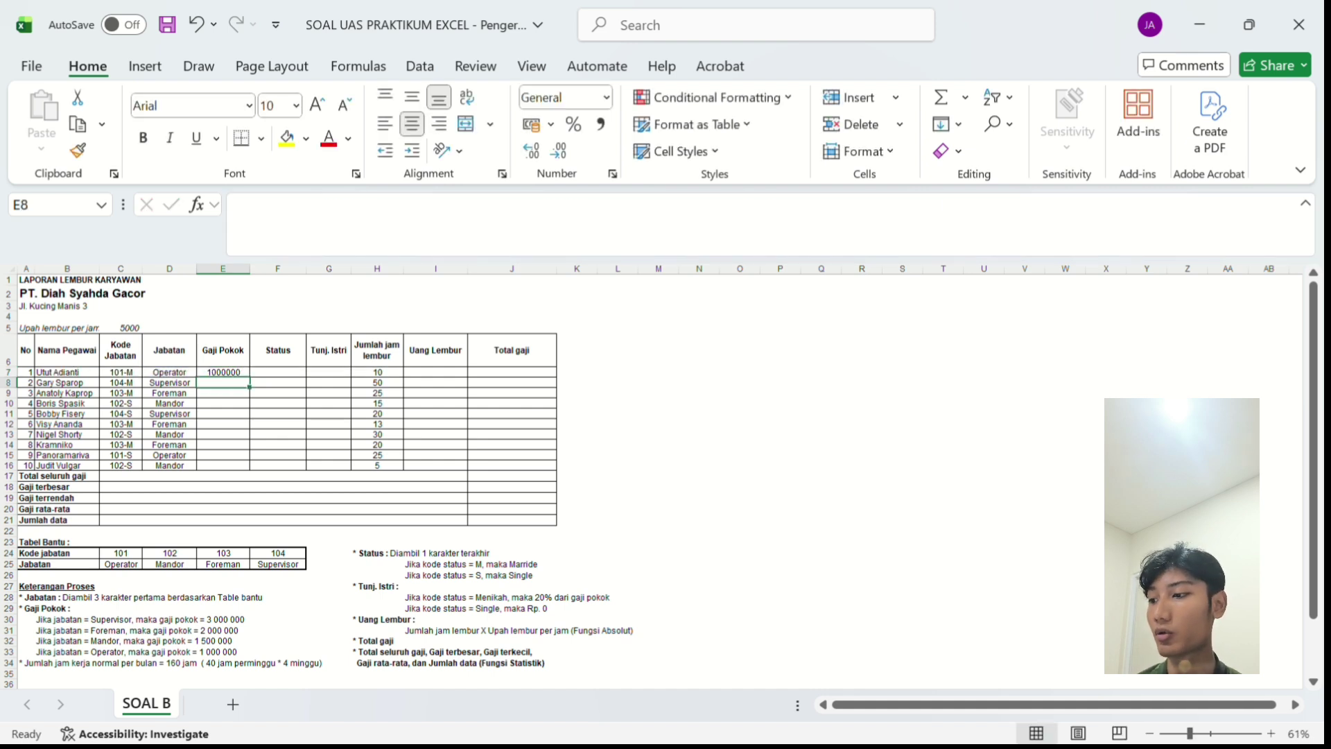
Copy the Gaji Pokok formula from E7 into E8:E16 for the remaining employees.
{"action": "left_click", "coordinate": [222, 373]}
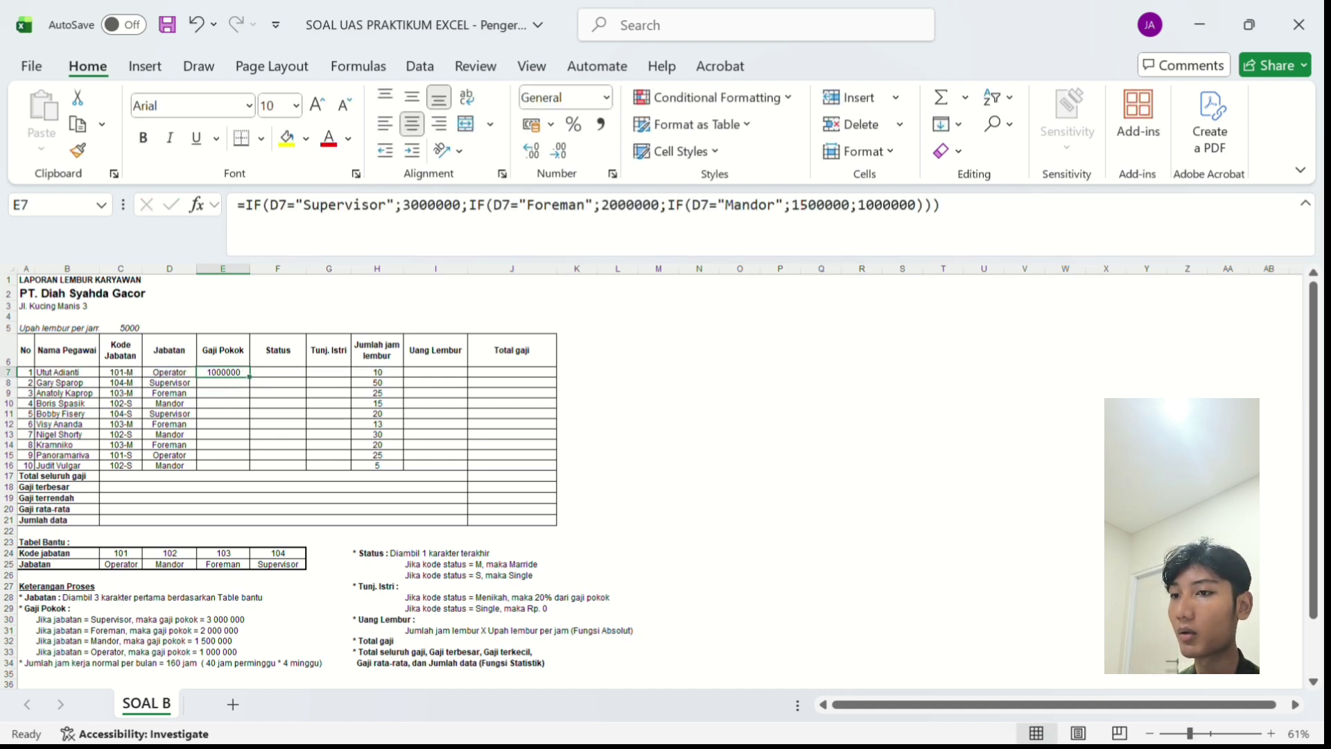
{"action": "double_click", "coordinate": [279, 372]}
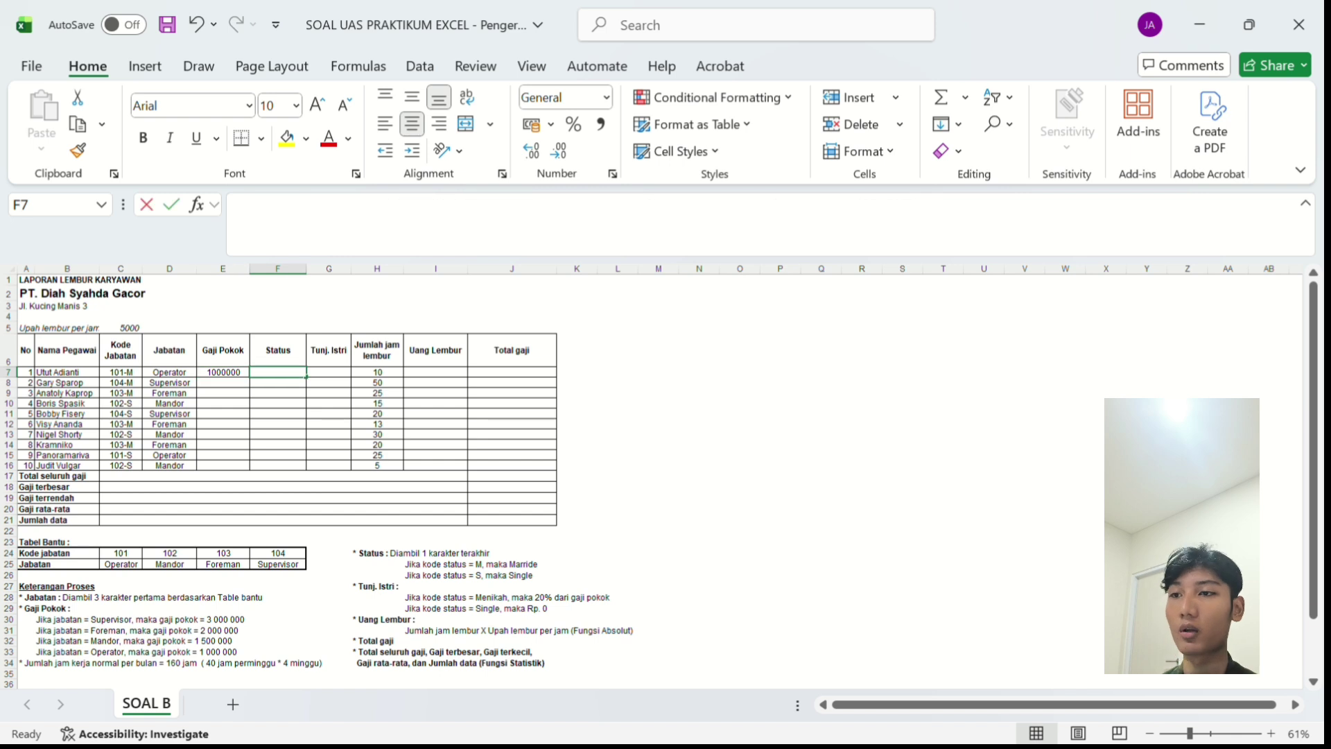
{"action": "left_click", "coordinate": [222, 373]}
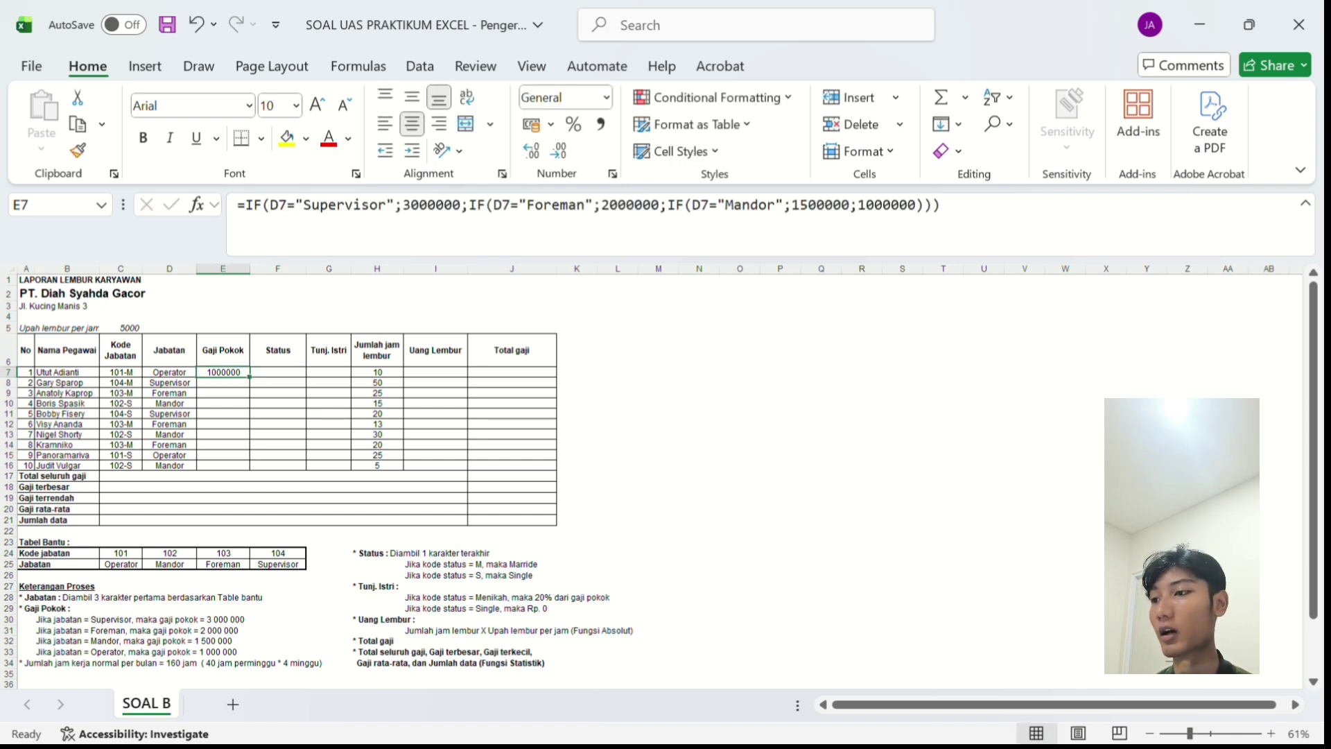
{"action": "left_click_drag", "start_coordinate": [250, 377], "coordinate": [243, 468]}
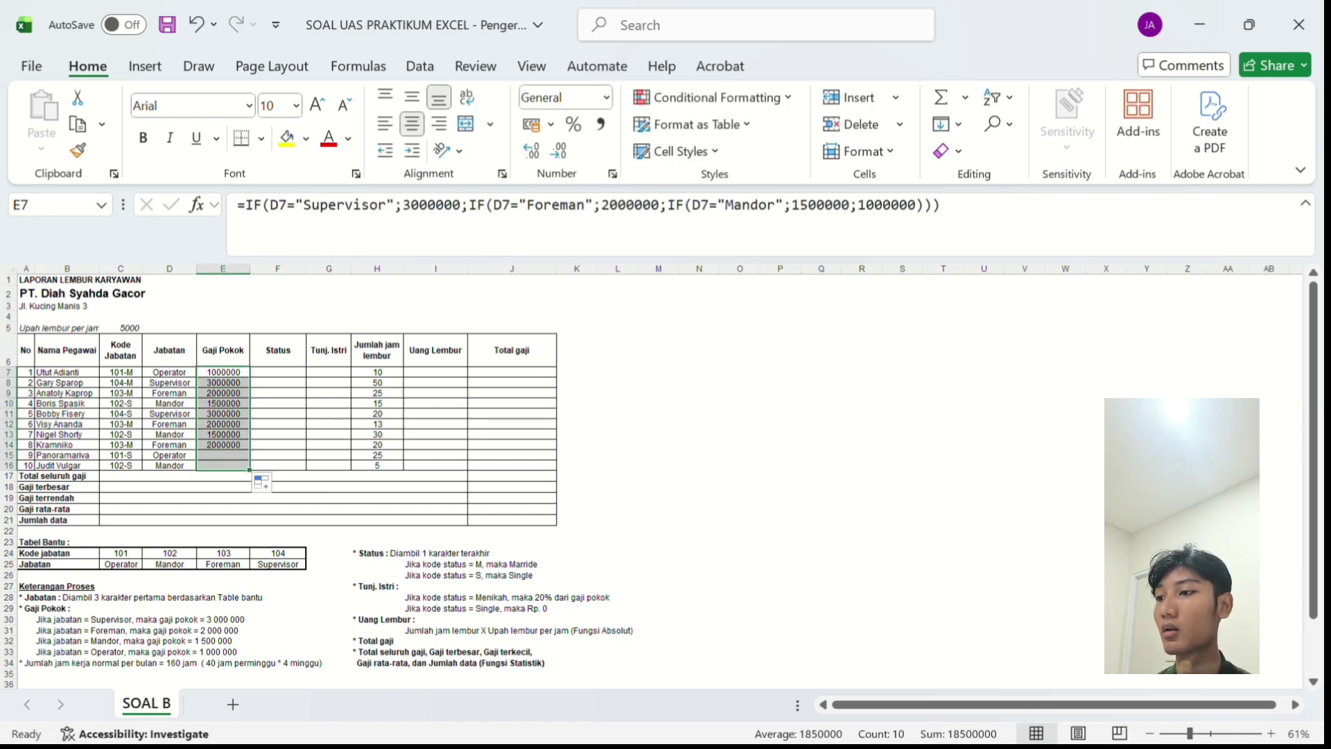
Start an IF formula in F7 of the Status column with the condition RIGHT(C7;1)="M".
{"action": "left_click", "coordinate": [278, 373]}
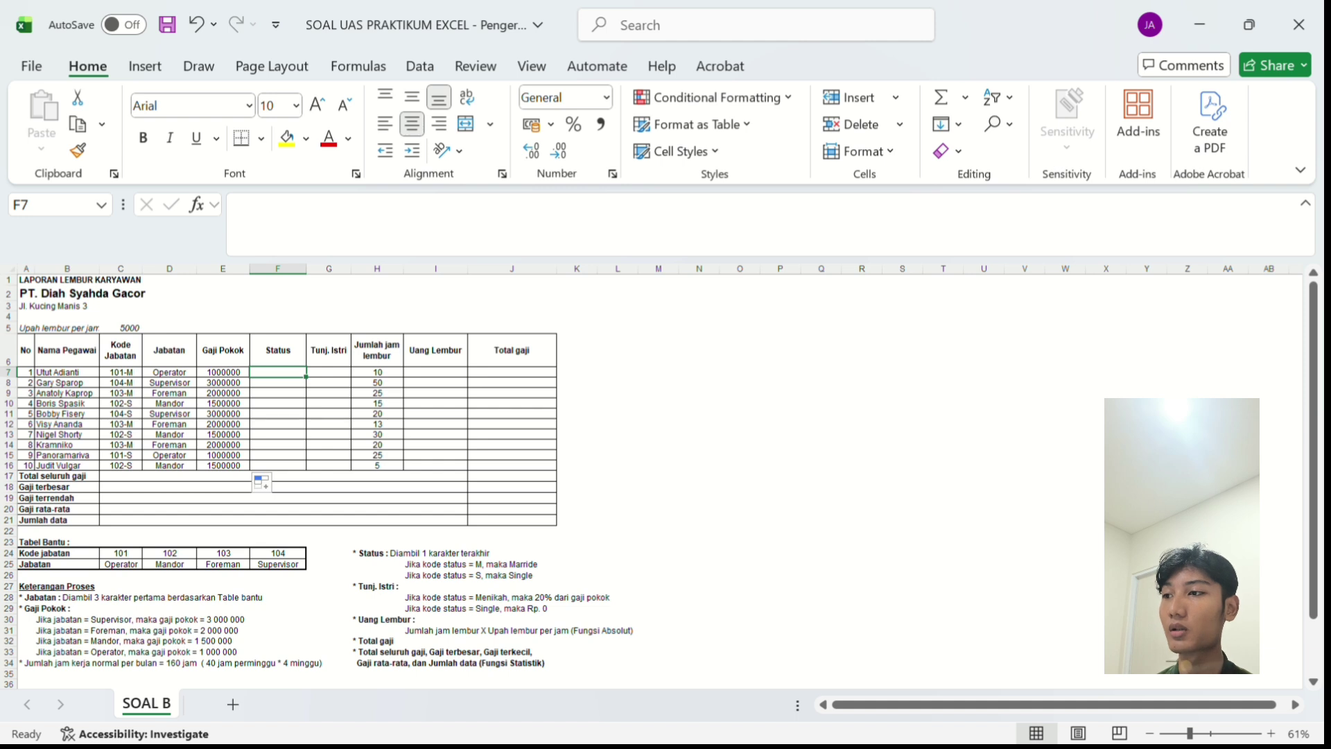
{"action": "type", "text": "i"}
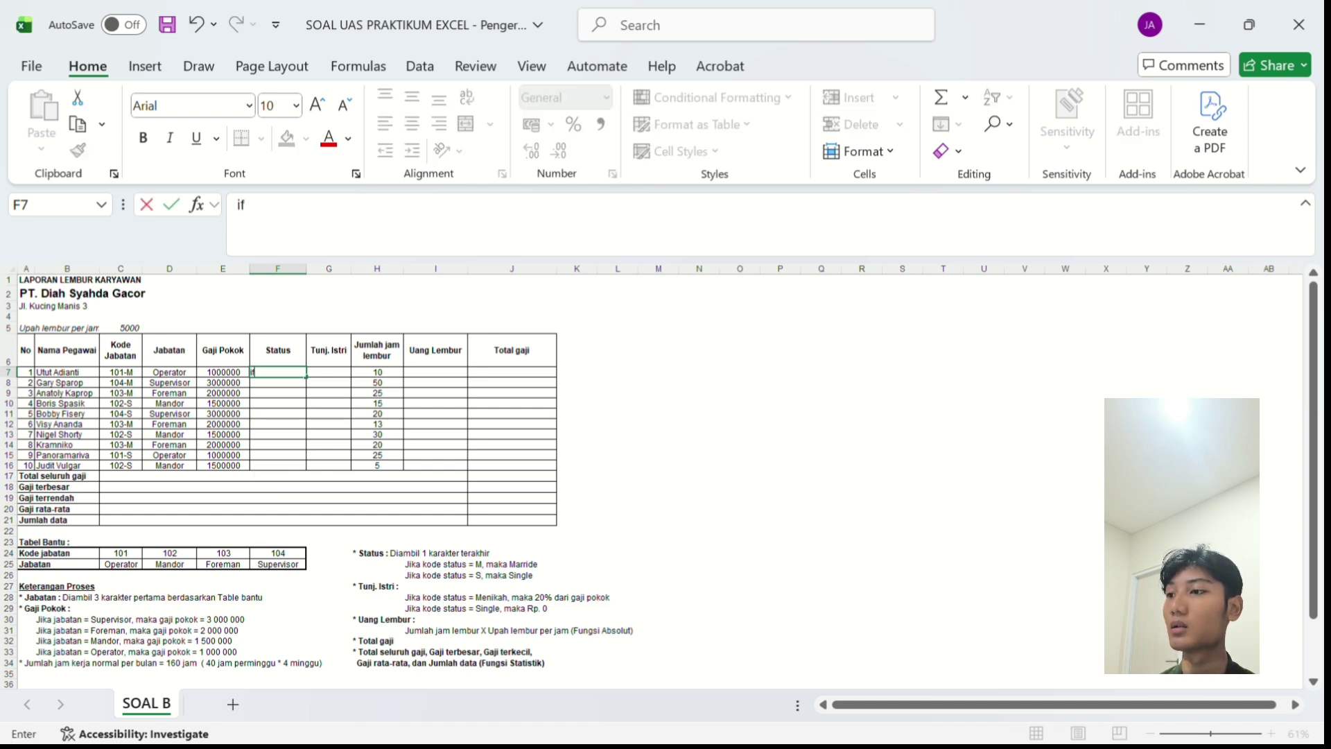
{"action": "key", "text": "BackSpace"}
{"action": "type", "text": "=if"}
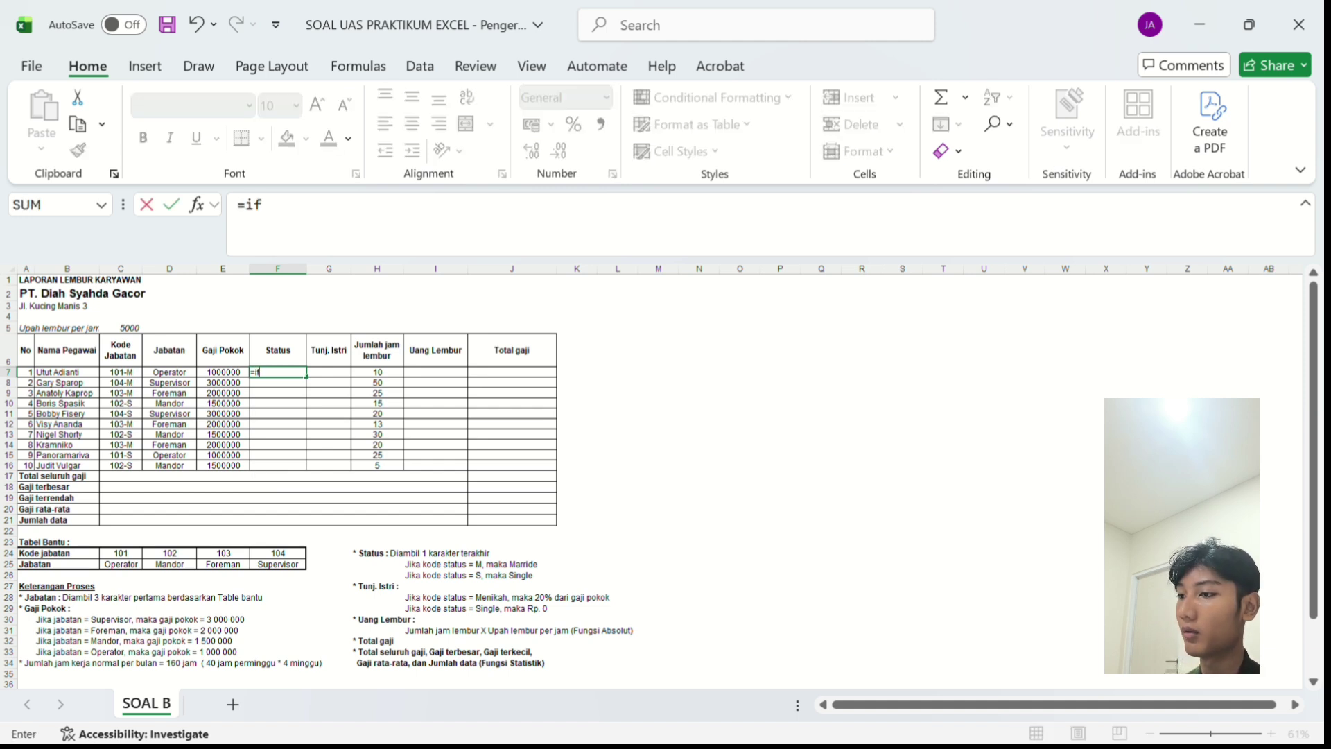
{"action": "key", "text": "Tab"}
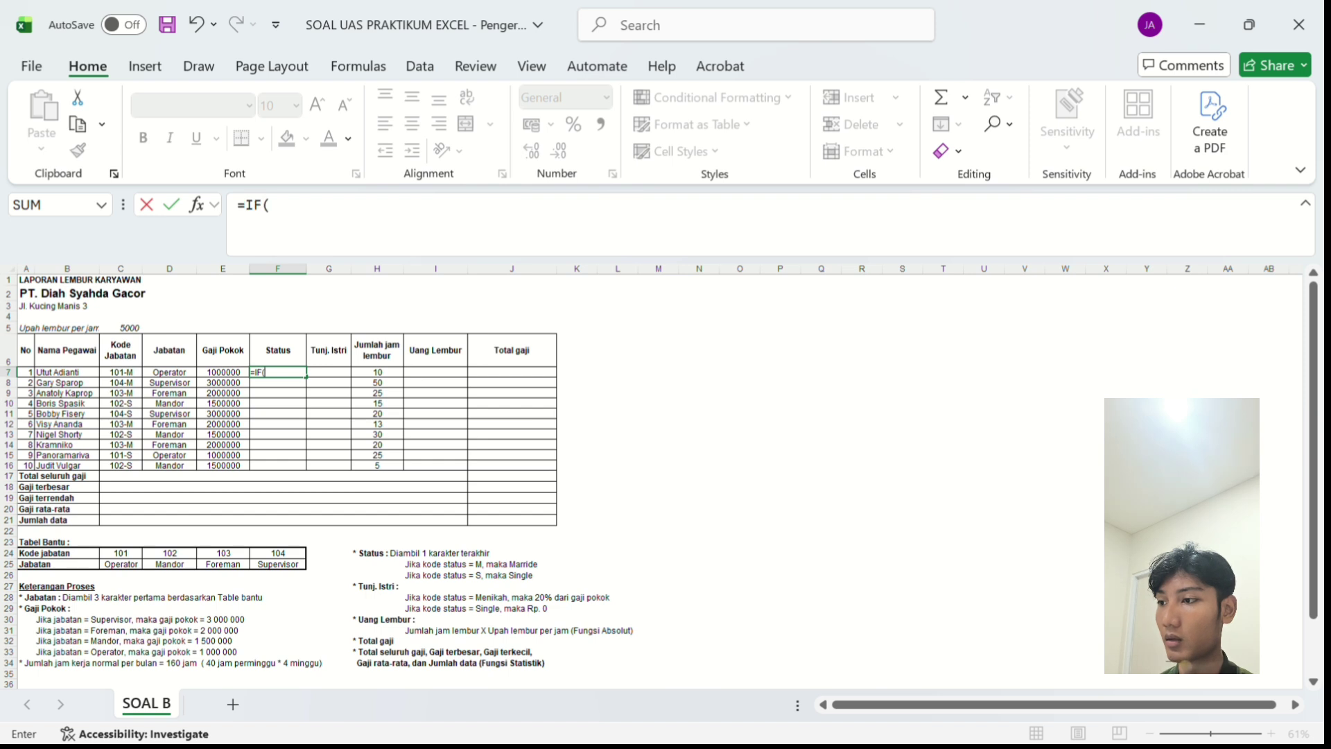
{"action": "left_click", "coordinate": [270, 205]}
{"action": "type", "text": "ri"}
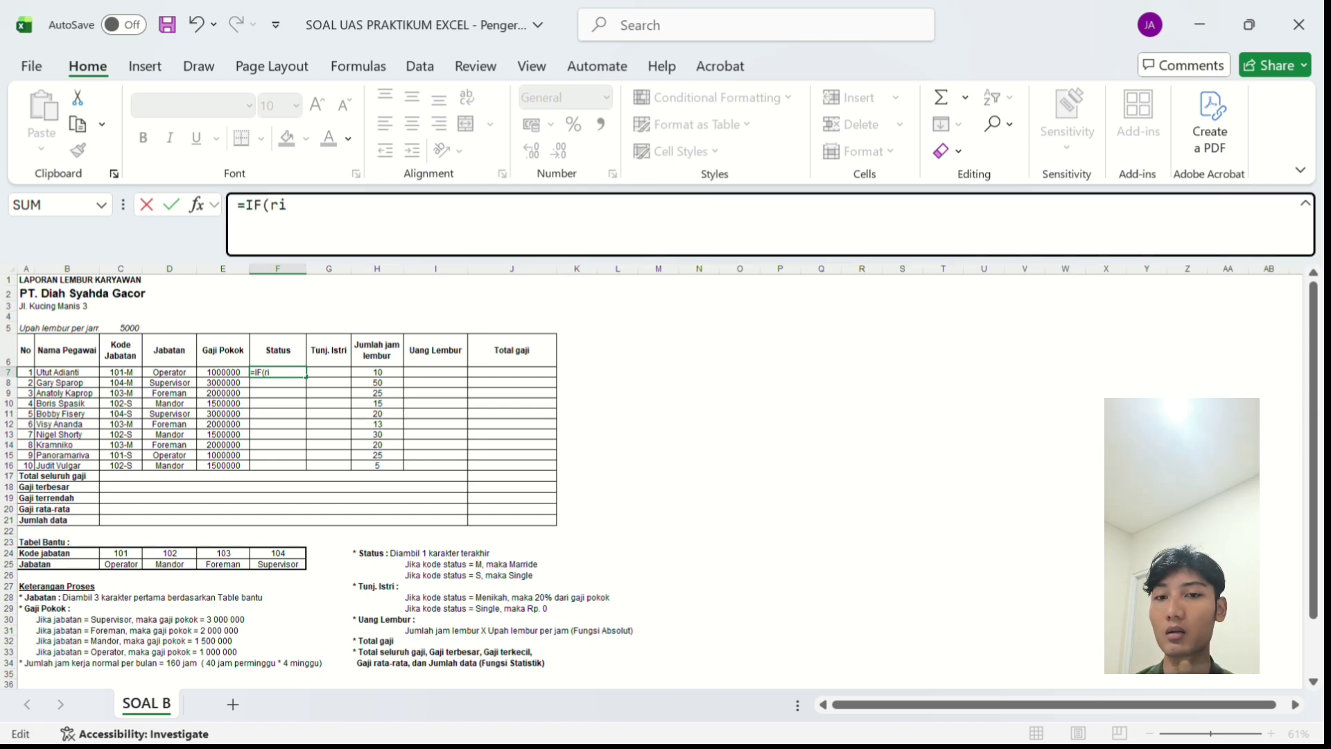
{"action": "key", "text": "Tab"}
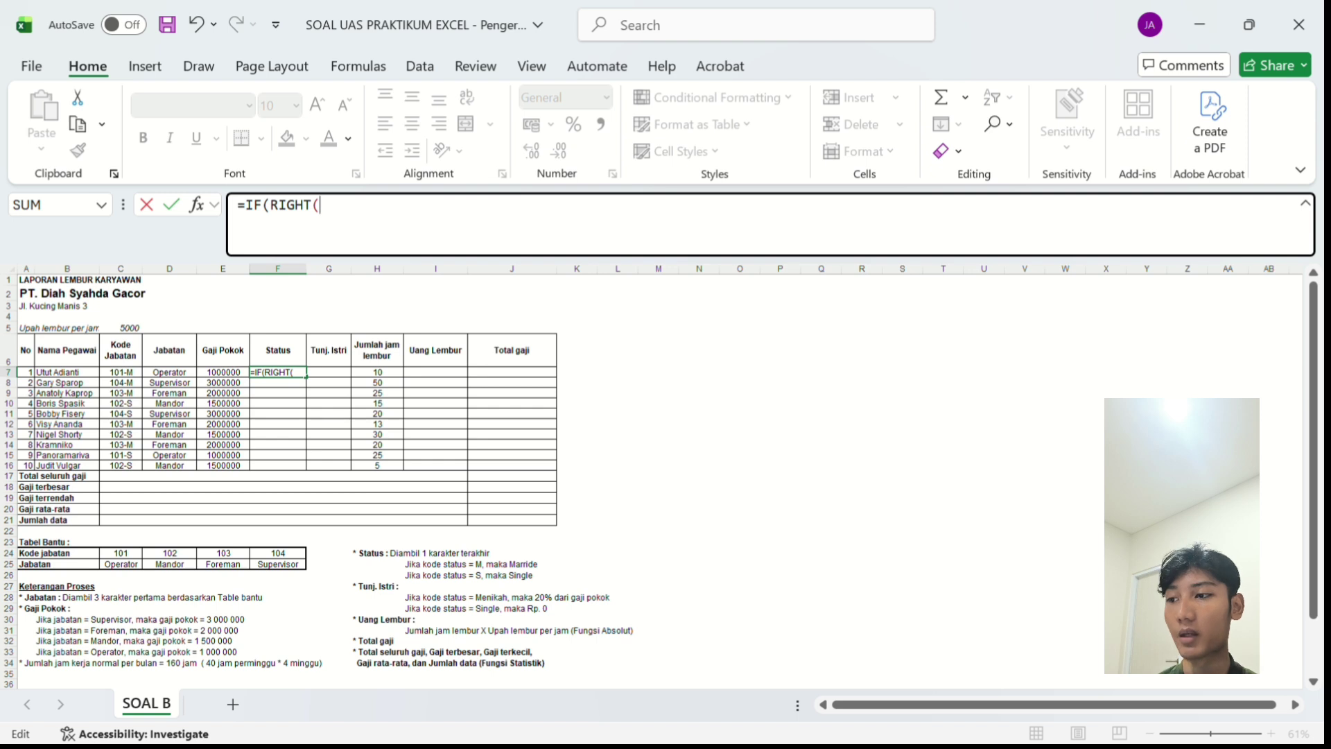
{"action": "left_click", "coordinate": [121, 372]}
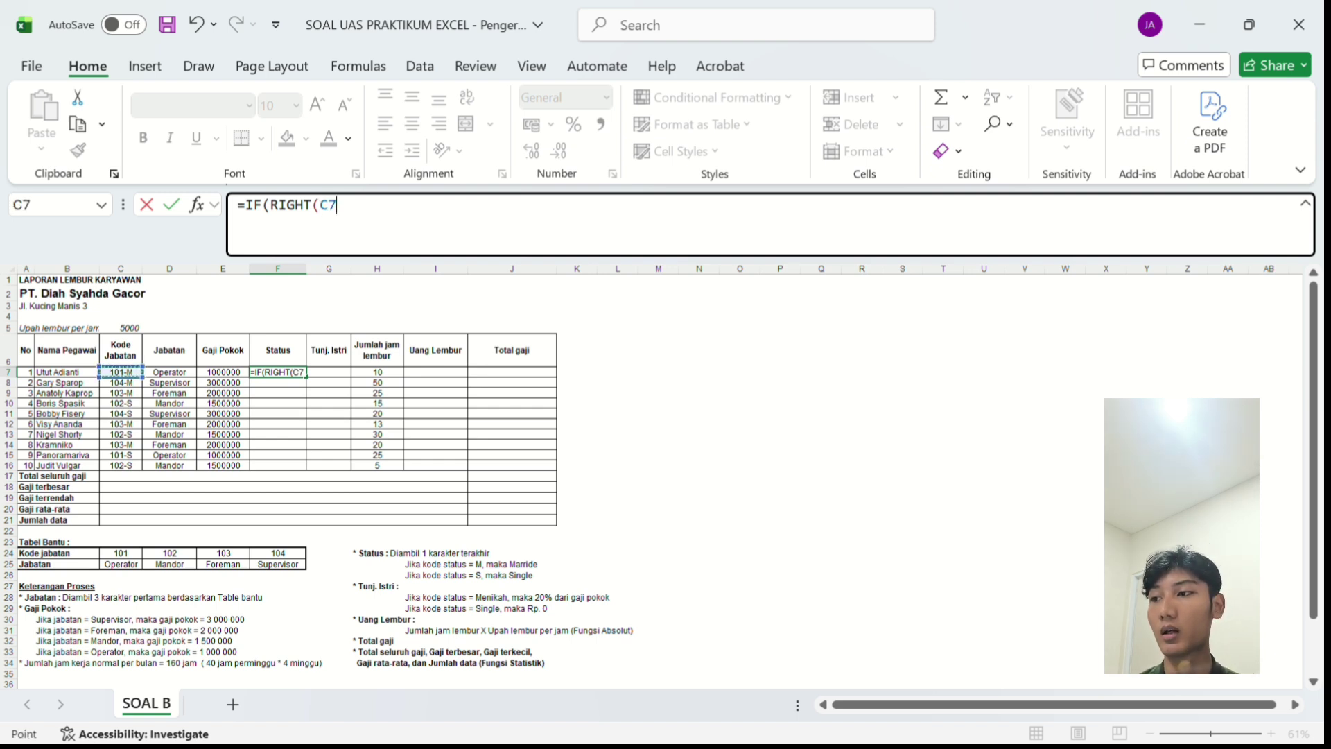
{"action": "type", "text": ";1)"}
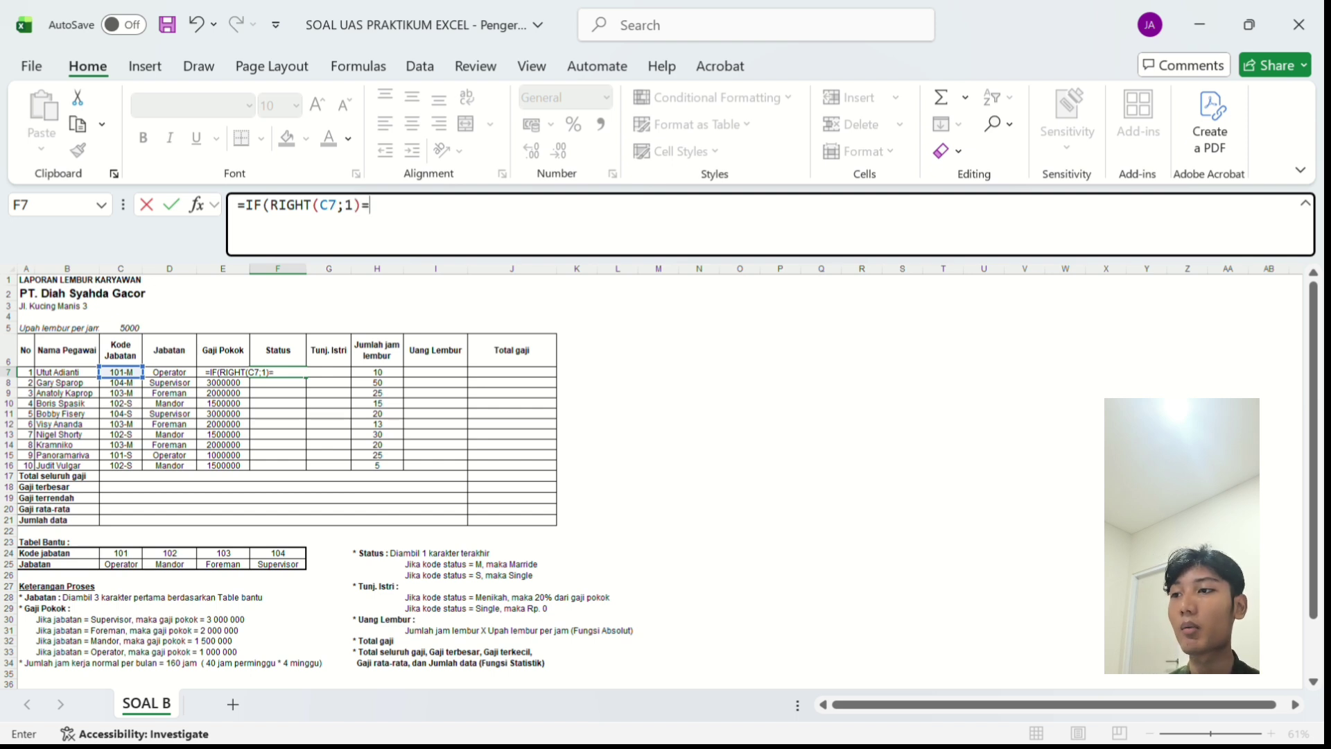
{"action": "type", "text": "=\""}
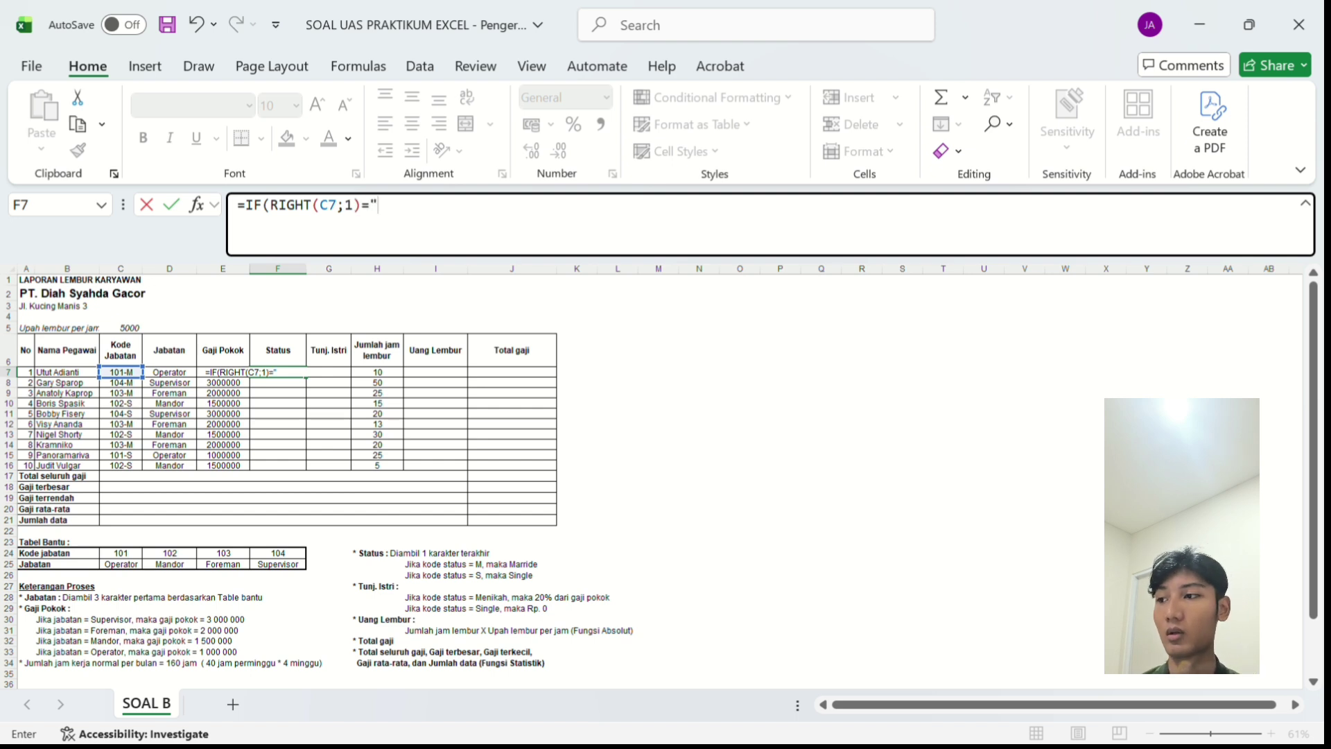
{"action": "type", "text": "M\""}
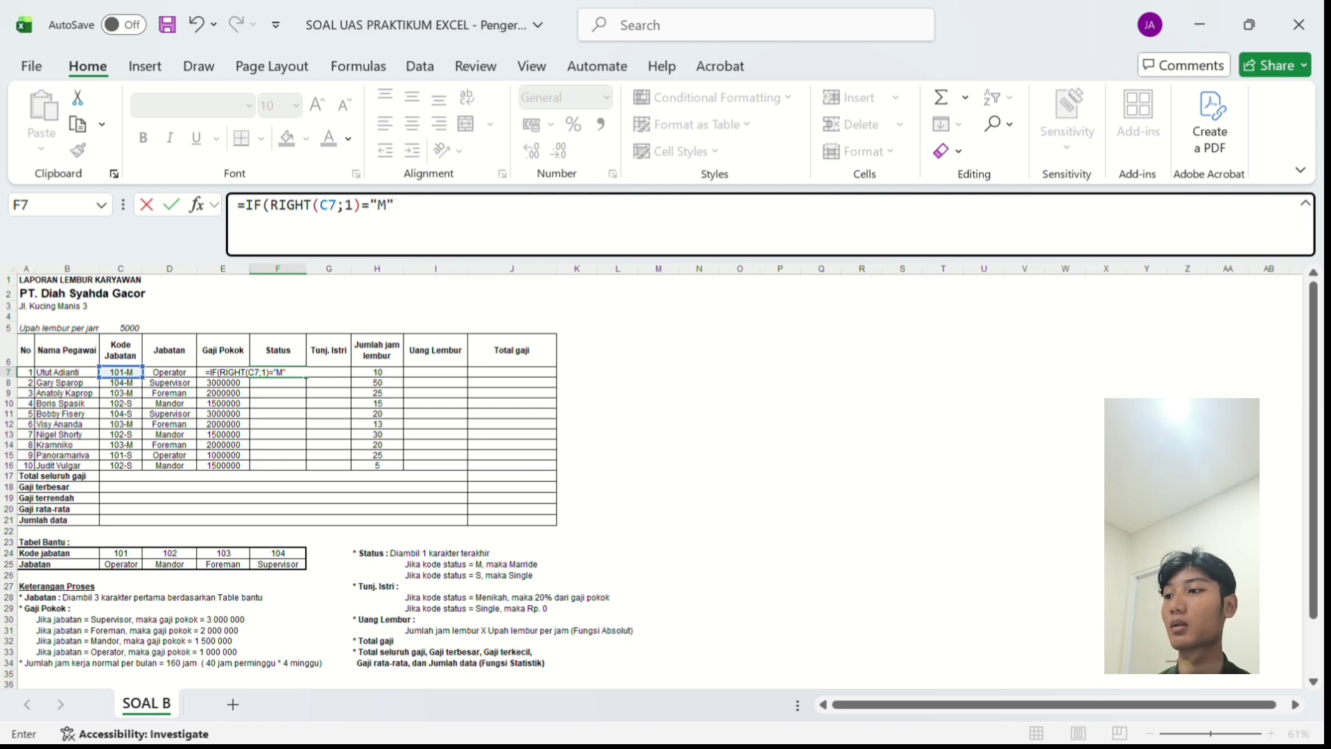
Complete the F7 formula so it returns "Married" if the condition is true and "Single" otherwise.
{"action": "type", "text": ";Married"}
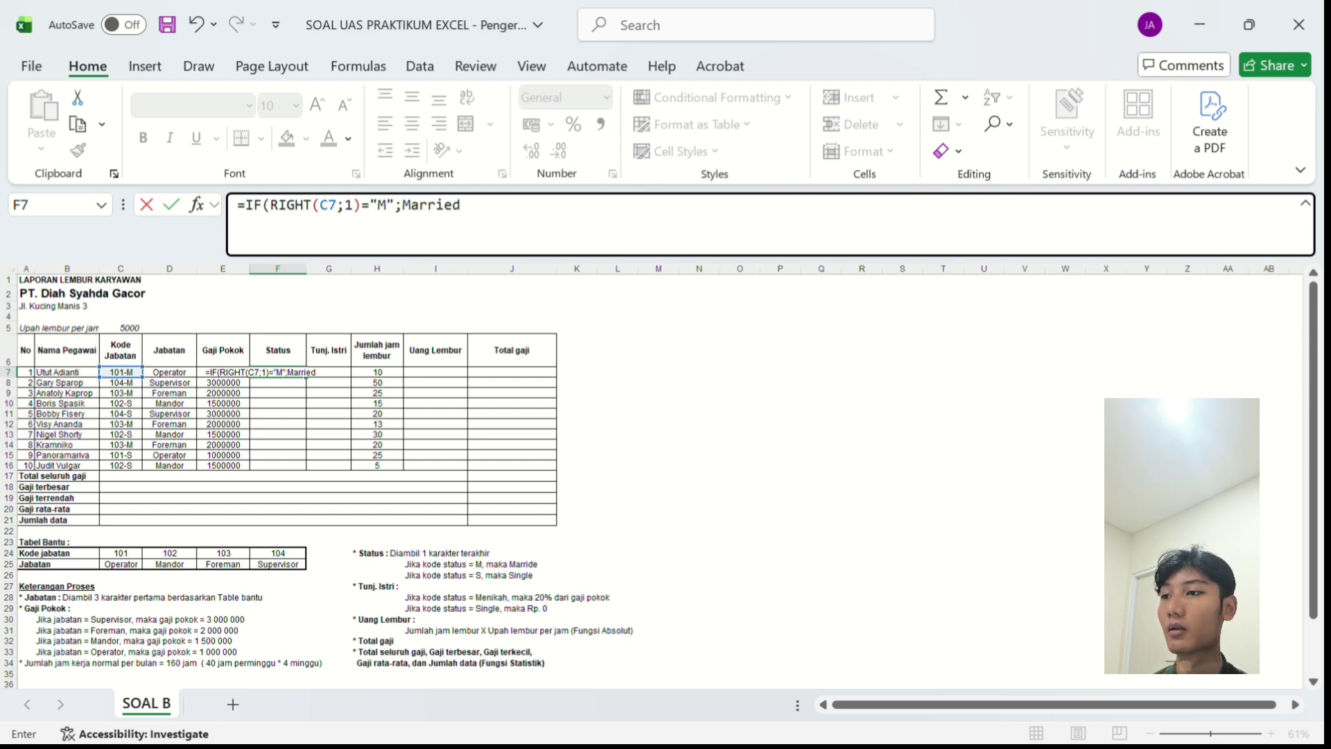
{"action": "left_click", "coordinate": [403, 204]}
{"action": "type", "text": "\"Married"}
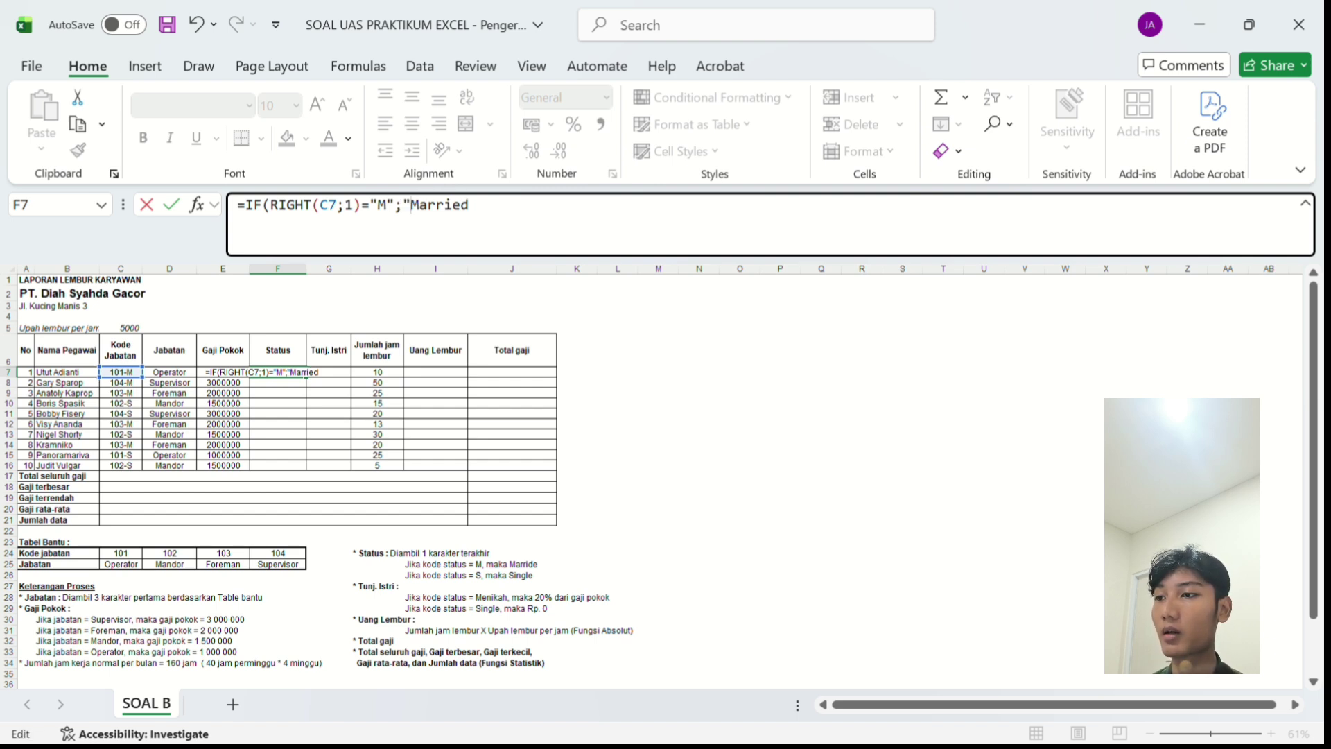
{"action": "type", "text": "\""}
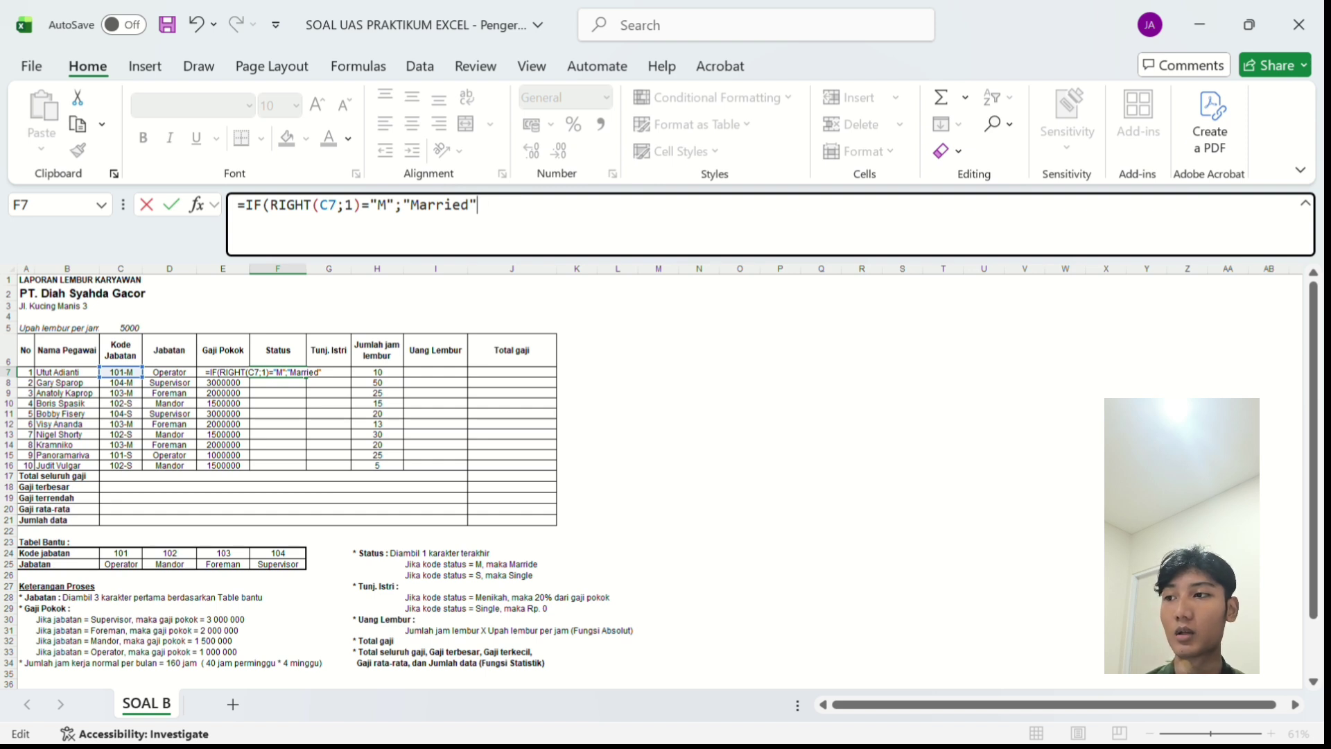
{"action": "type", "text": ";\"Single"}
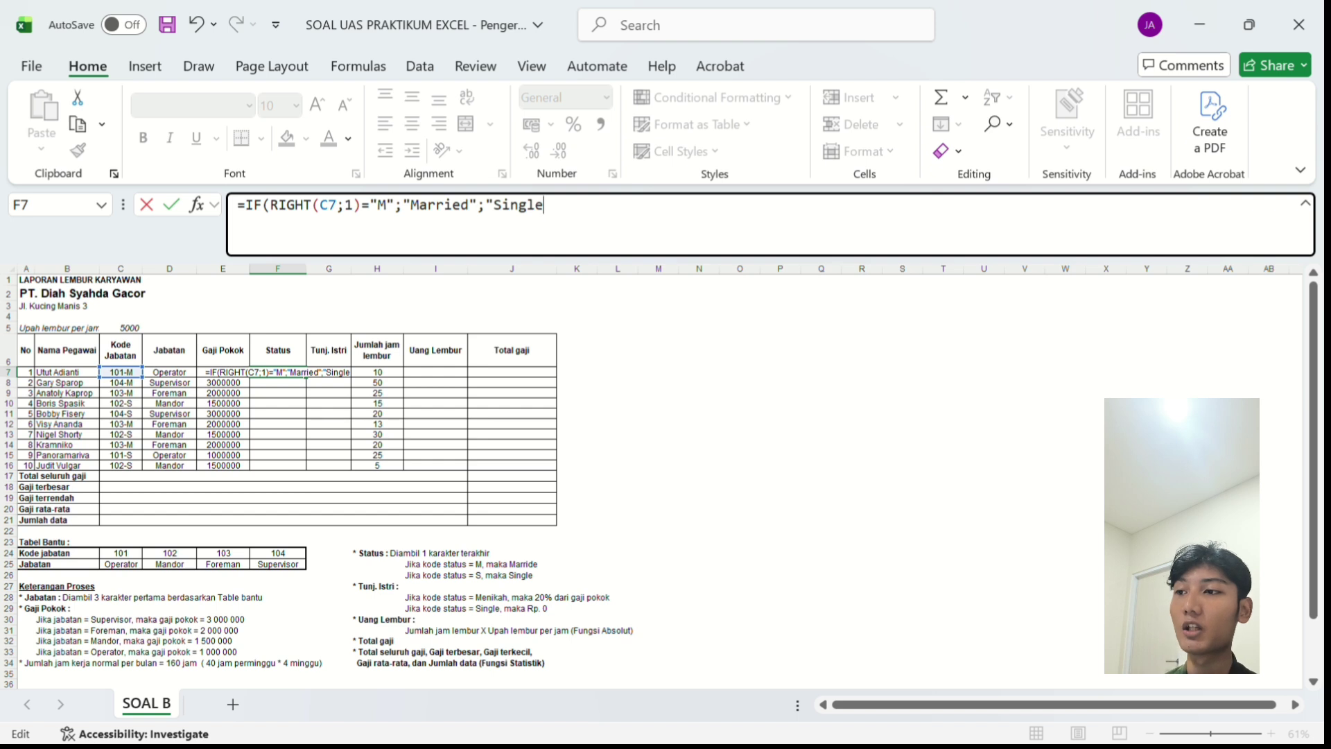
{"action": "type", "text": "\""}
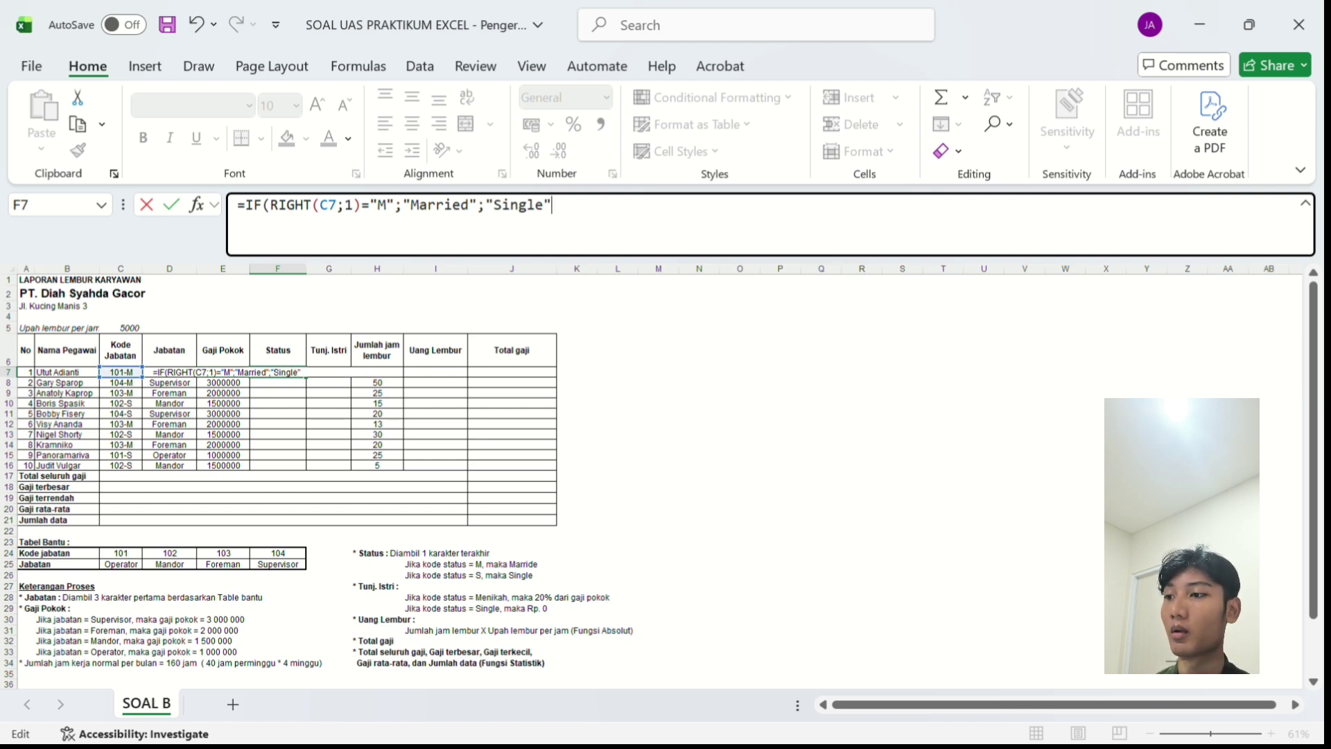
{"action": "type", "text": ")"}
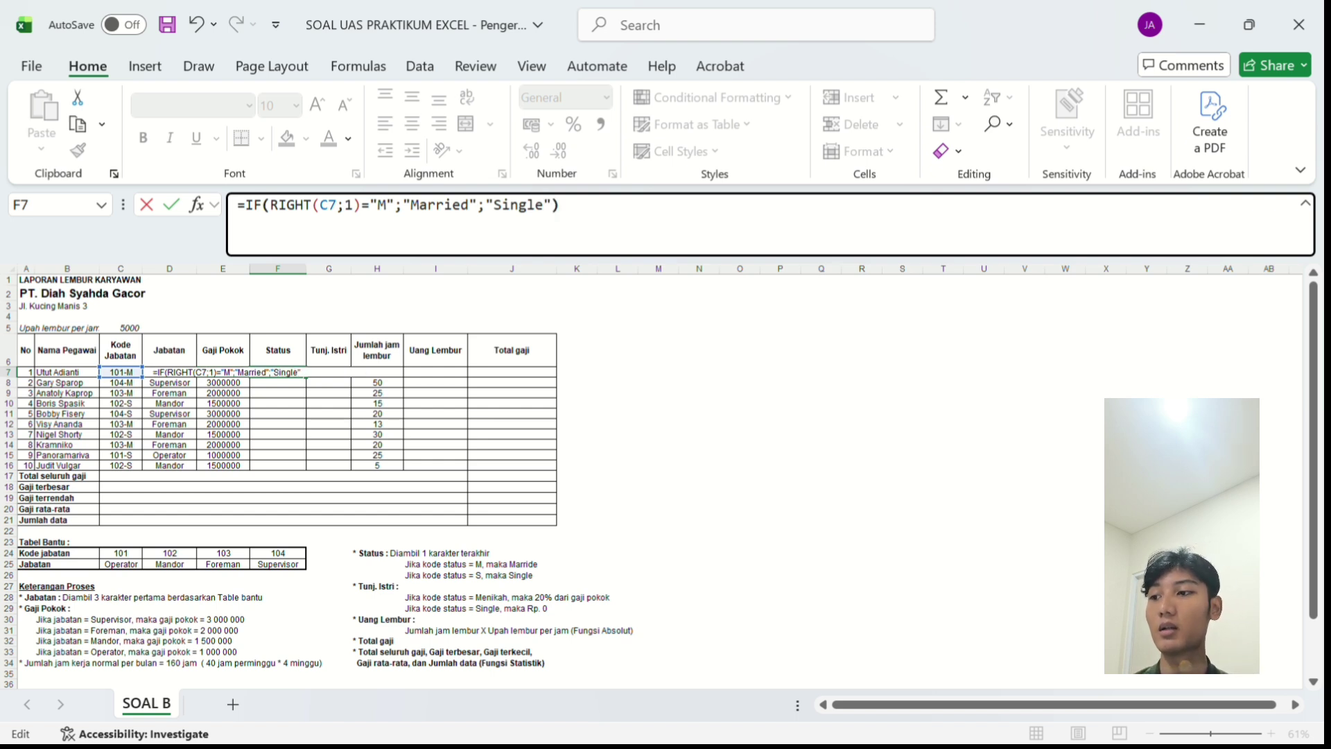
{"action": "key", "text": "Return"}
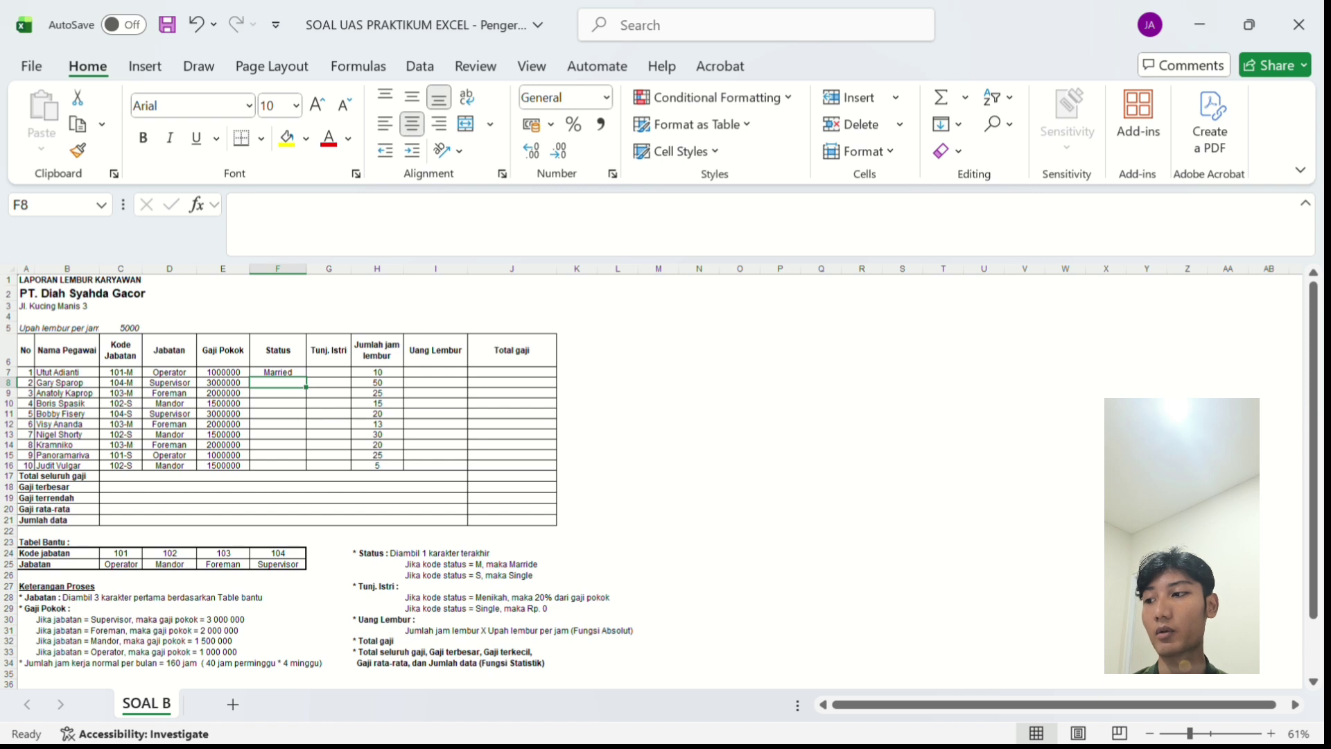
Copy the Status formula from F7 into F8:F16 for the remaining employees.
{"action": "left_click", "coordinate": [278, 372]}
{"action": "left_click_drag", "start_coordinate": [306, 376], "coordinate": [306, 469]}
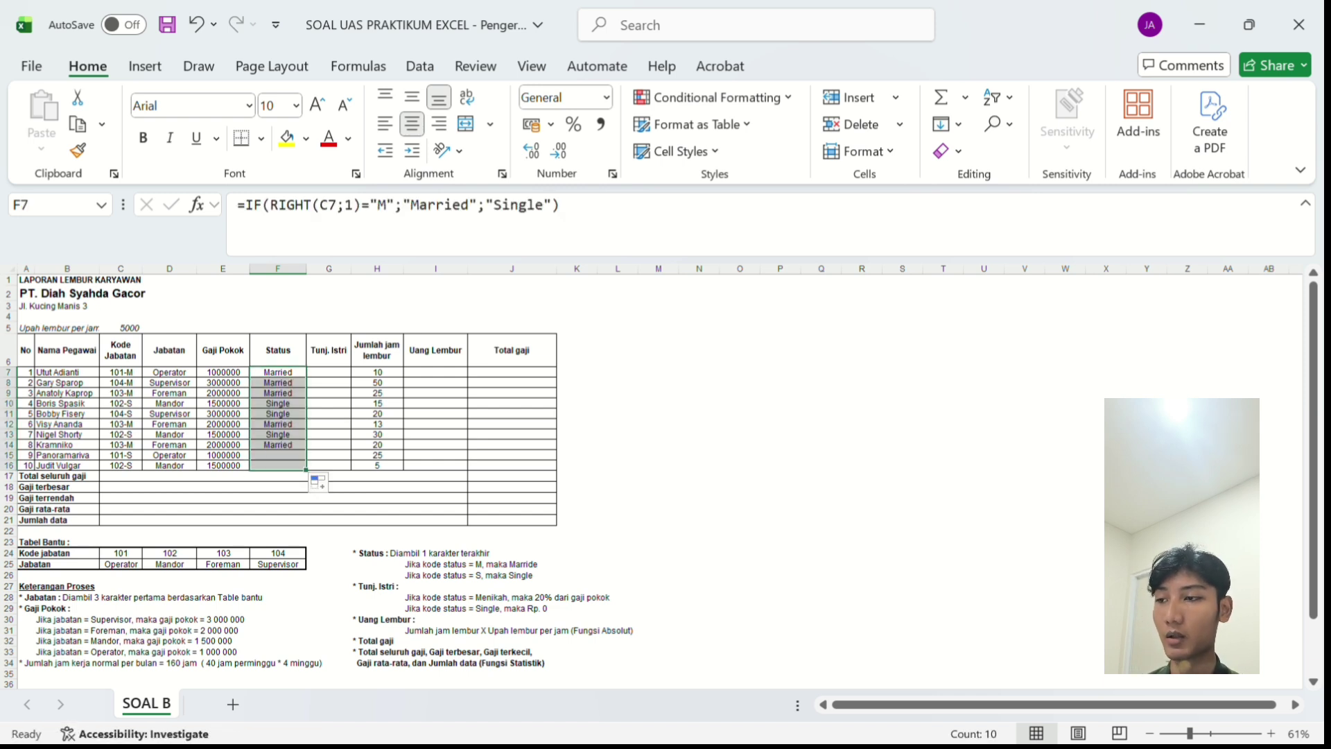
Start an IF formula in G7 of the Tunj. Istri column with the condition F7="Married".
{"action": "left_click", "coordinate": [328, 372]}
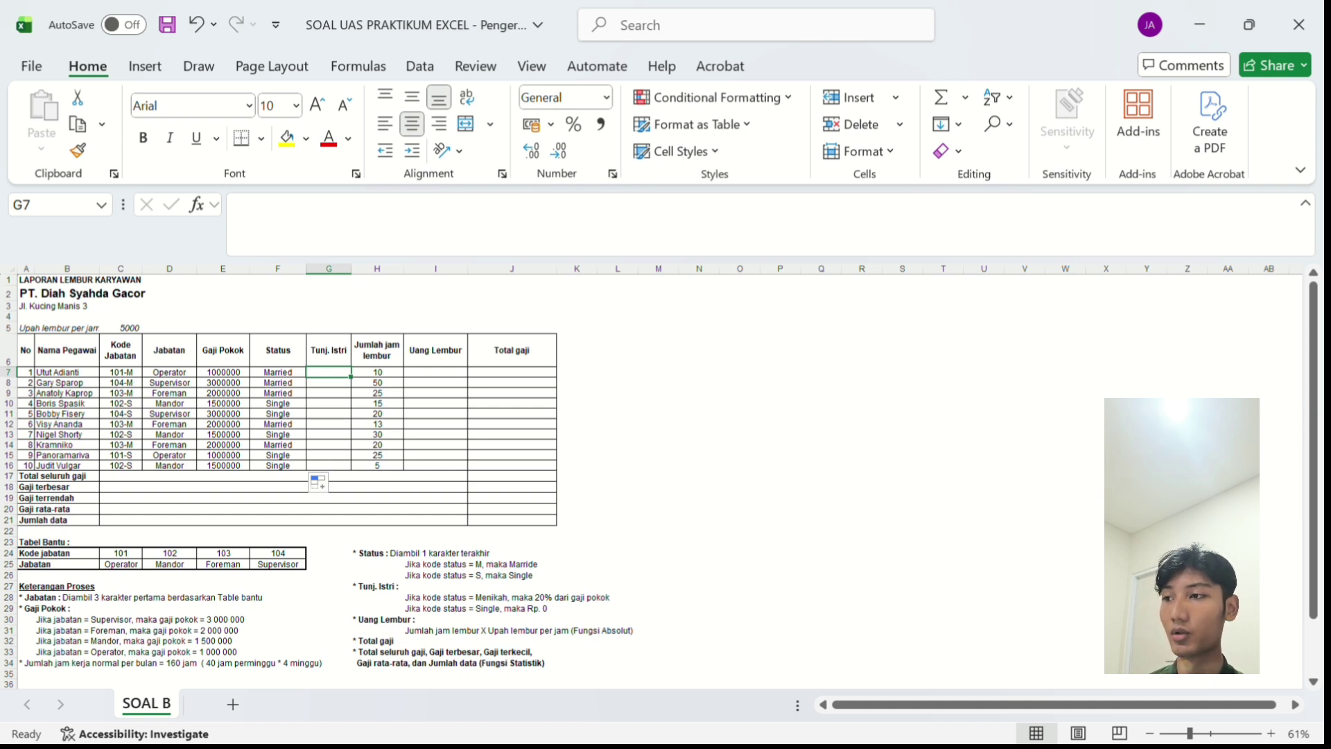
{"action": "type", "text": "i"}
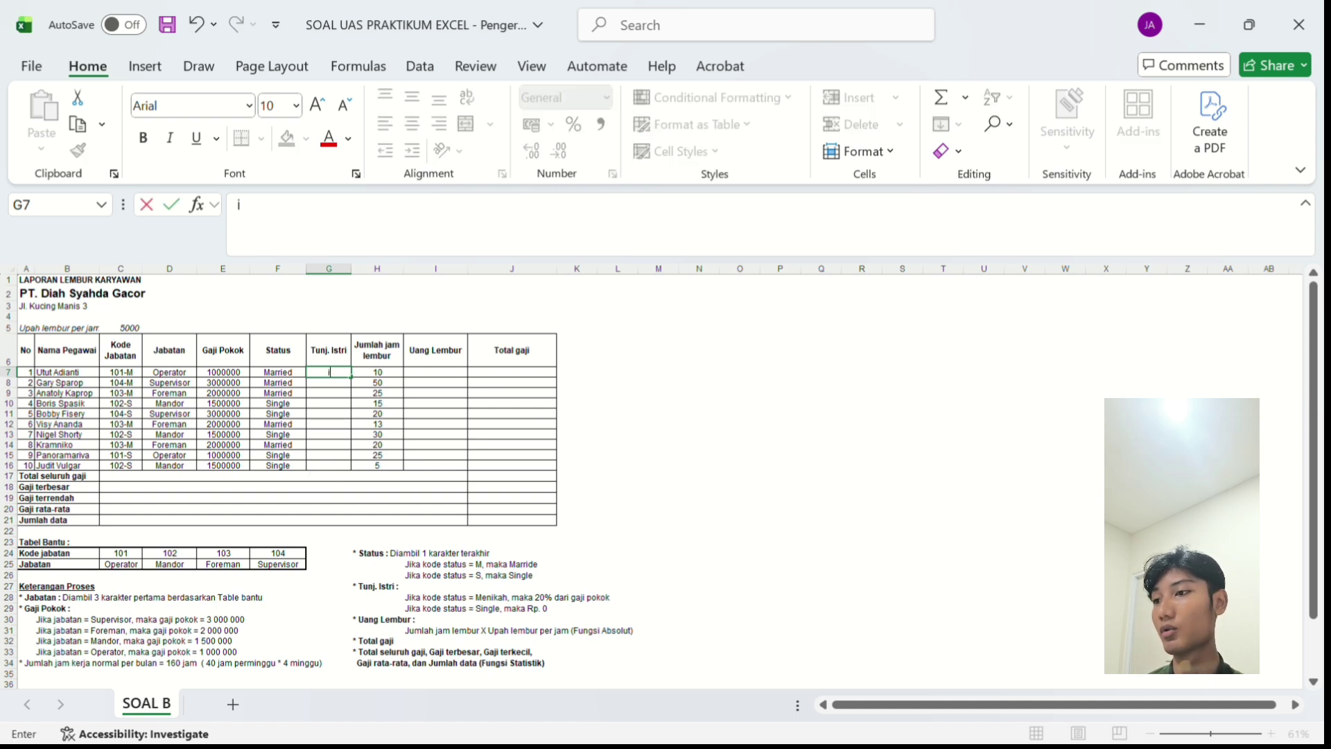
{"action": "type", "text": "f"}
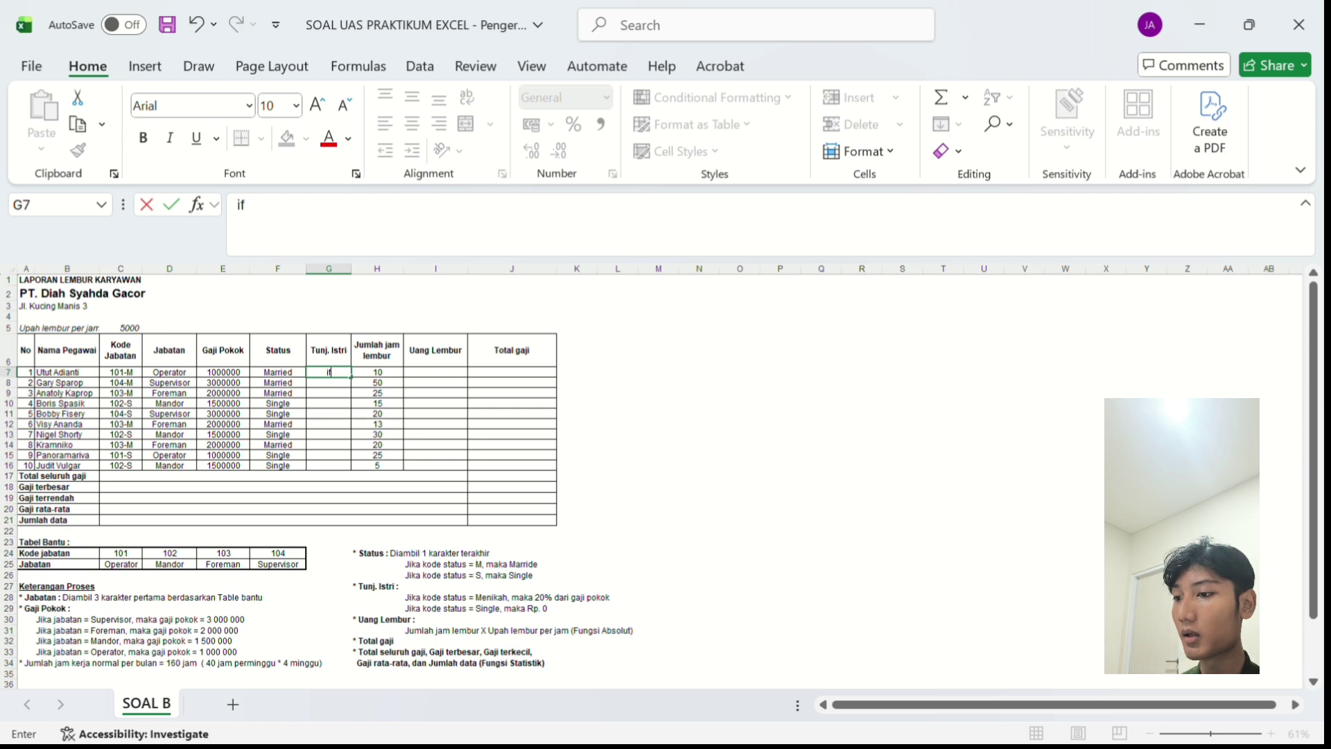
{"action": "key", "text": "BackSpace"}
{"action": "key", "text": "BackSpace"}
{"action": "type", "text": "=IF"}
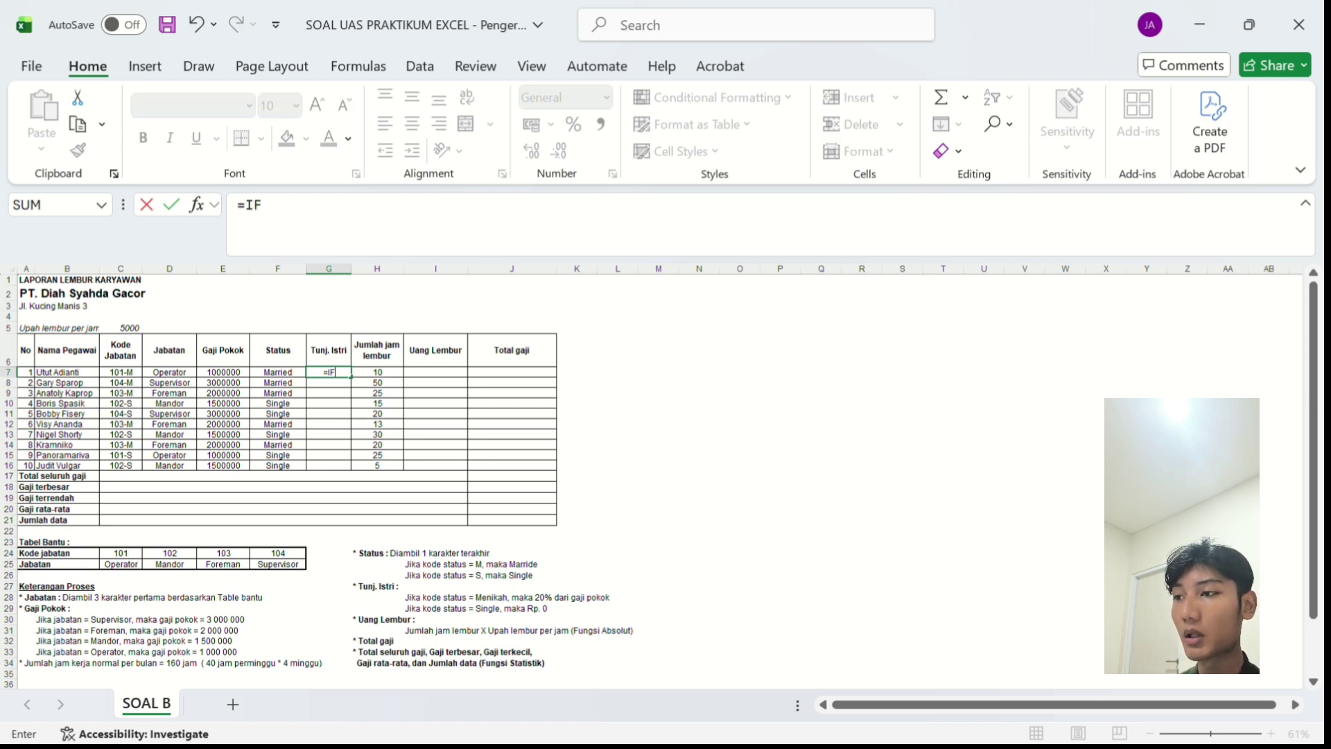
{"action": "type", "text": "("}
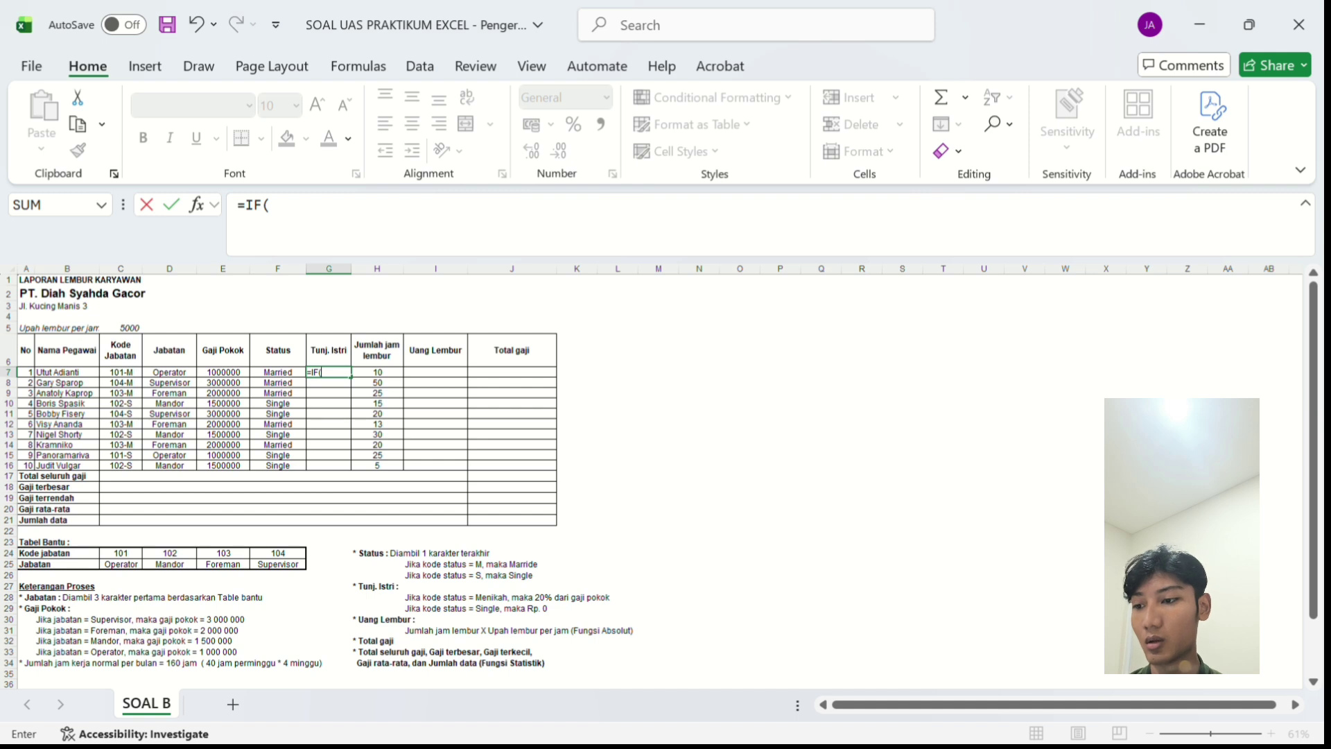
{"action": "left_click", "coordinate": [278, 372]}
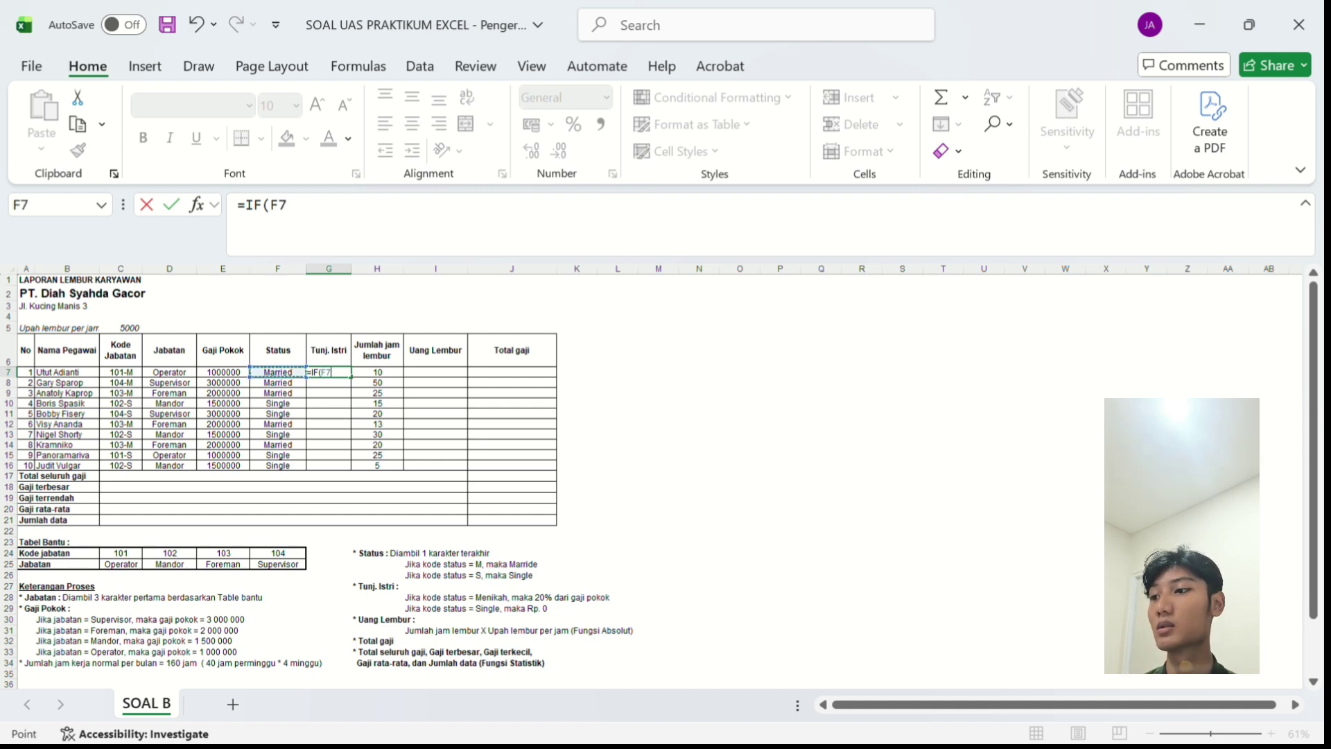
{"action": "type", "text": "="}
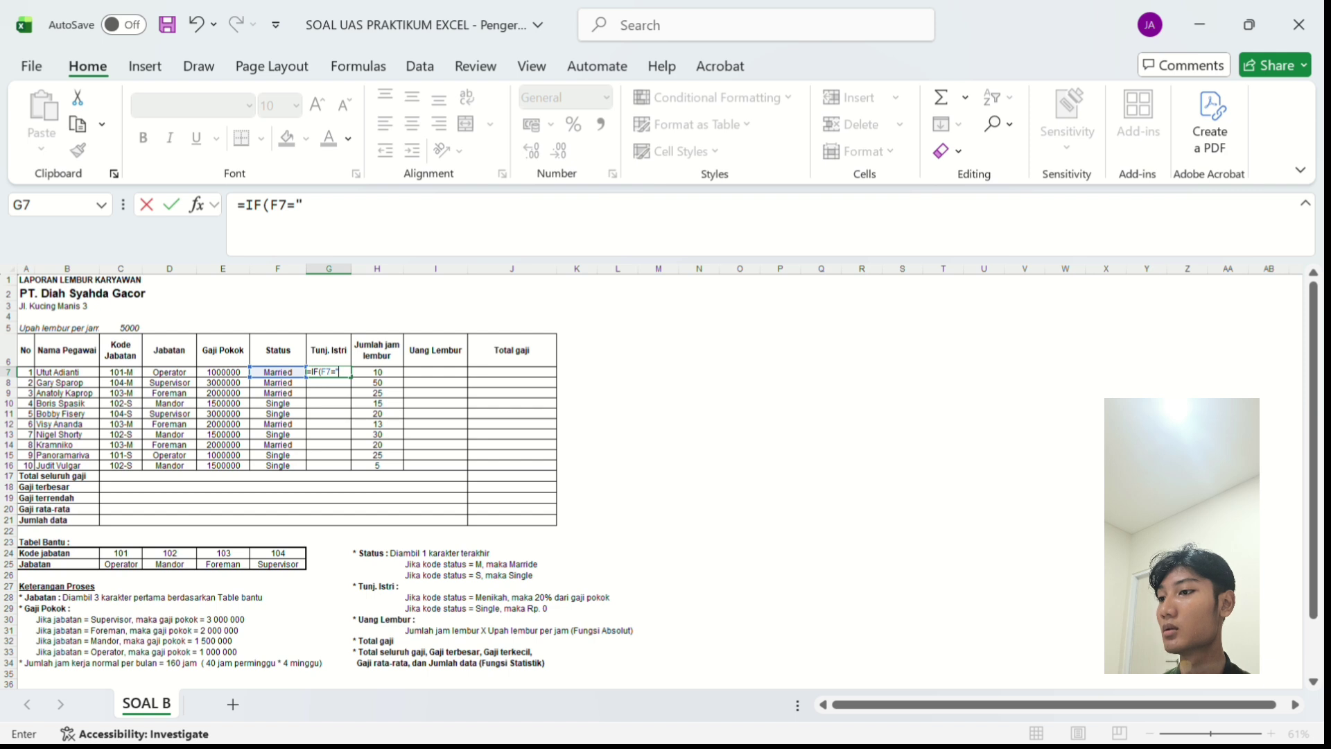
{"action": "type", "text": "\"Marri"}
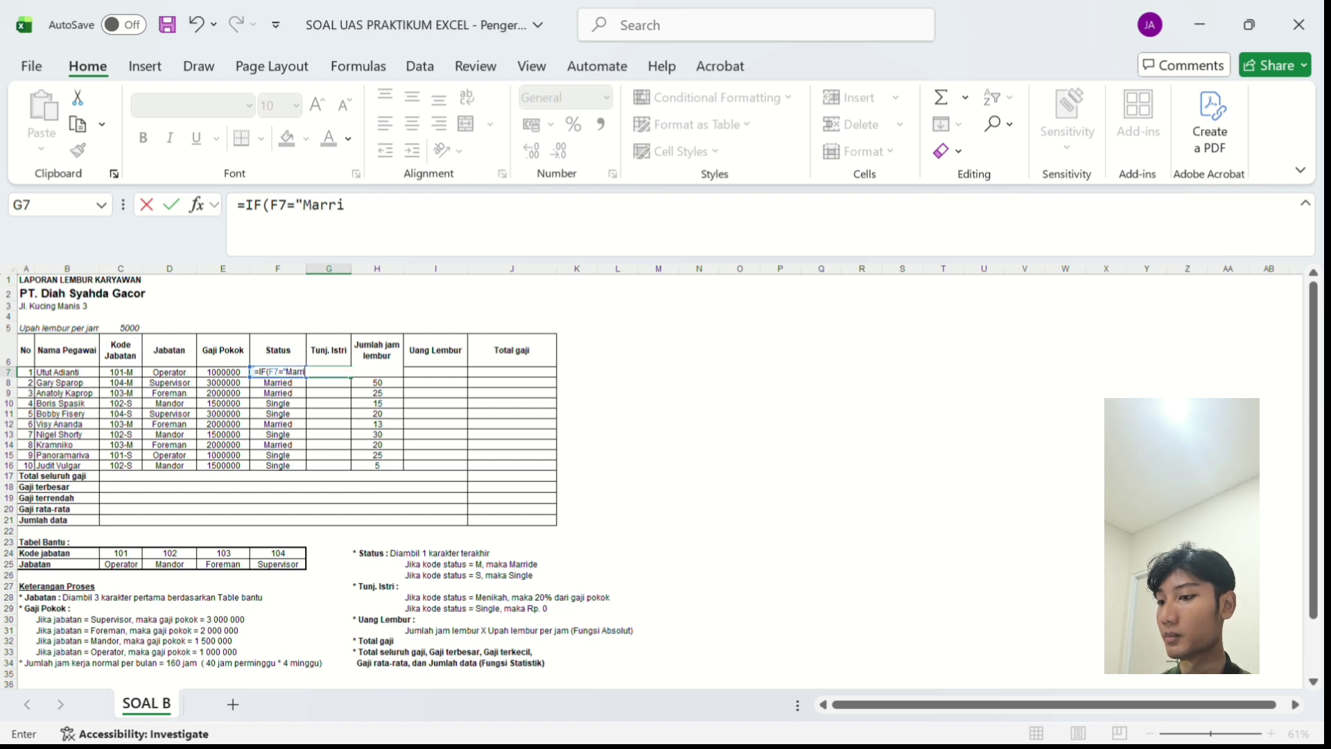
{"action": "type", "text": "ed"}
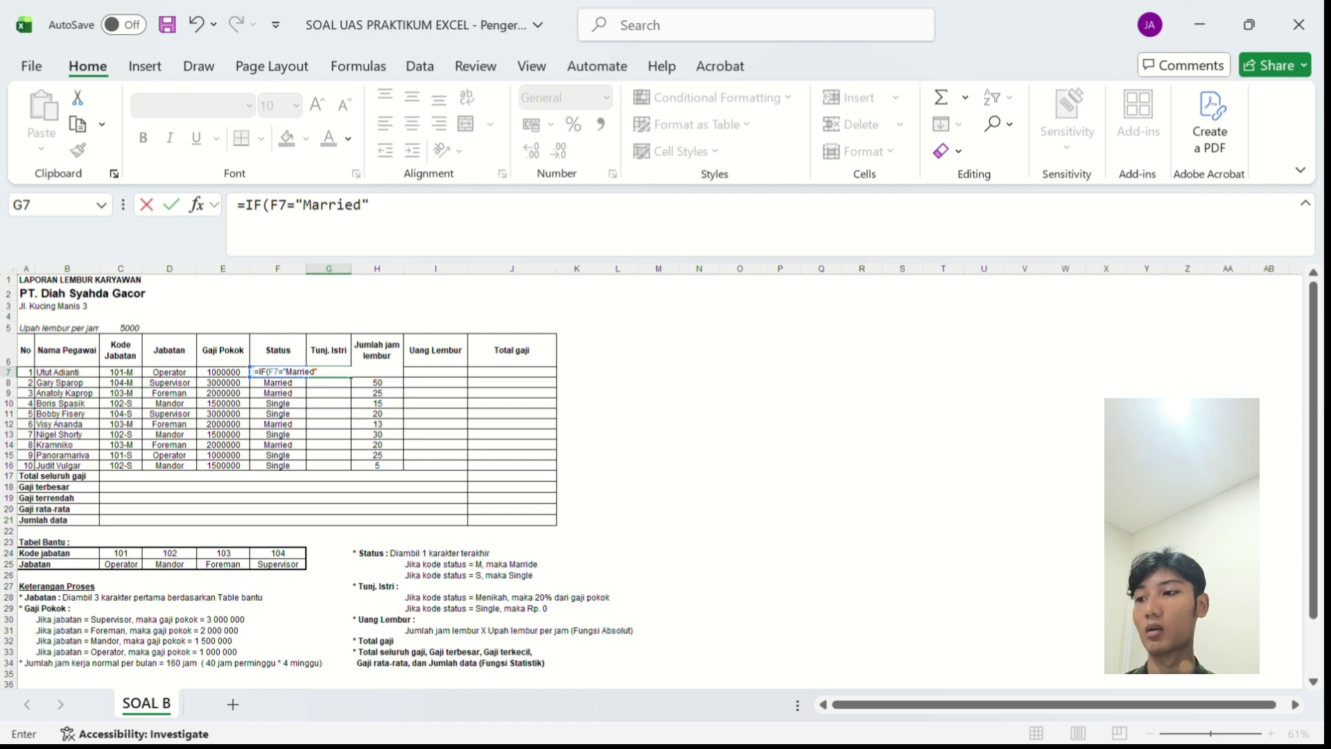
{"action": "type", "text": "\""}
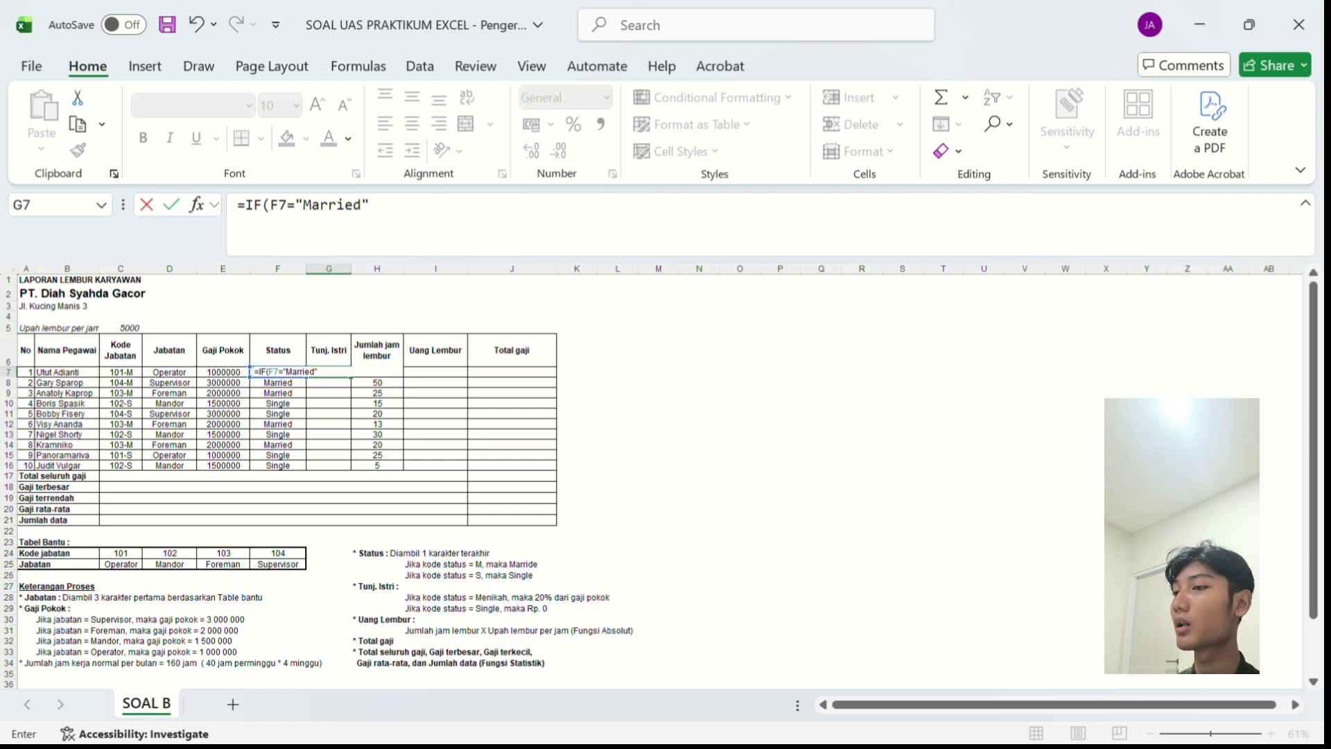
Finish the G7 formula so it returns 20%*E7 if true and 0 otherwise, and copy it into G8:G16.
{"action": "type", "text": ";2"}
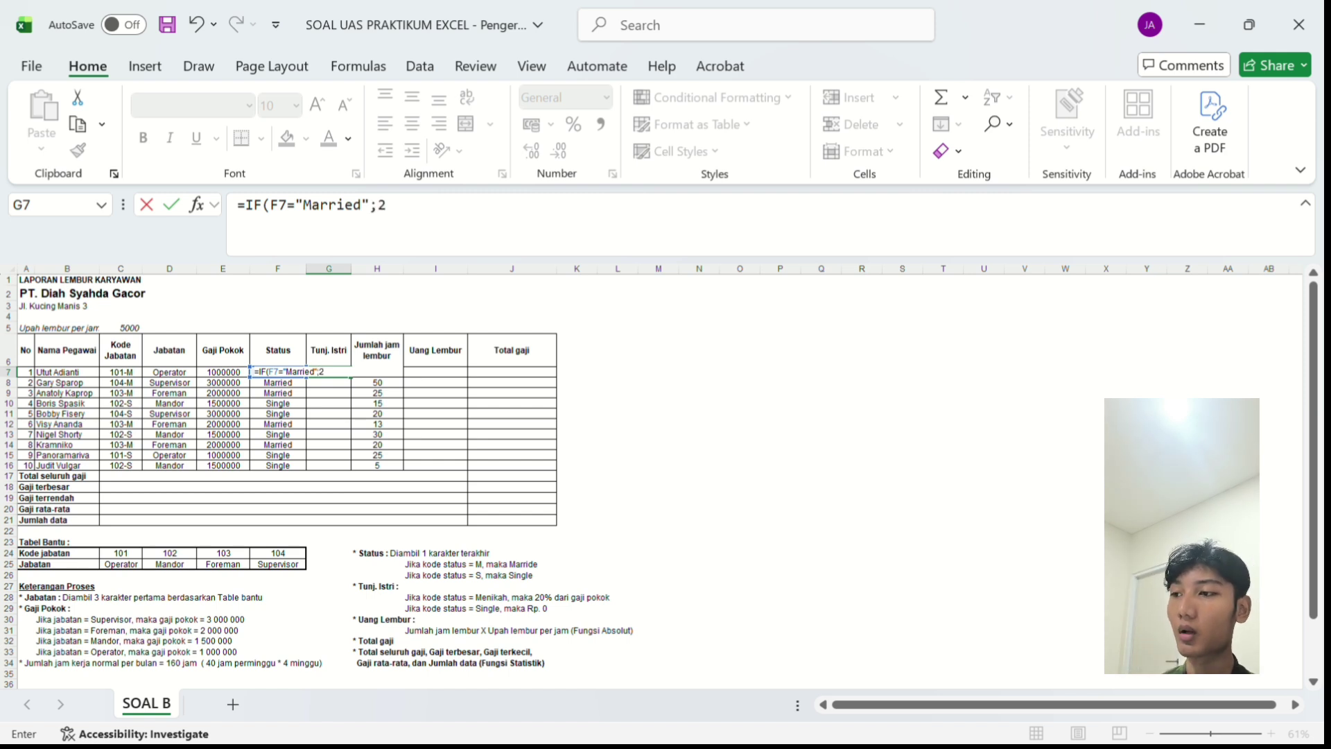
{"action": "type", "text": "0%"}
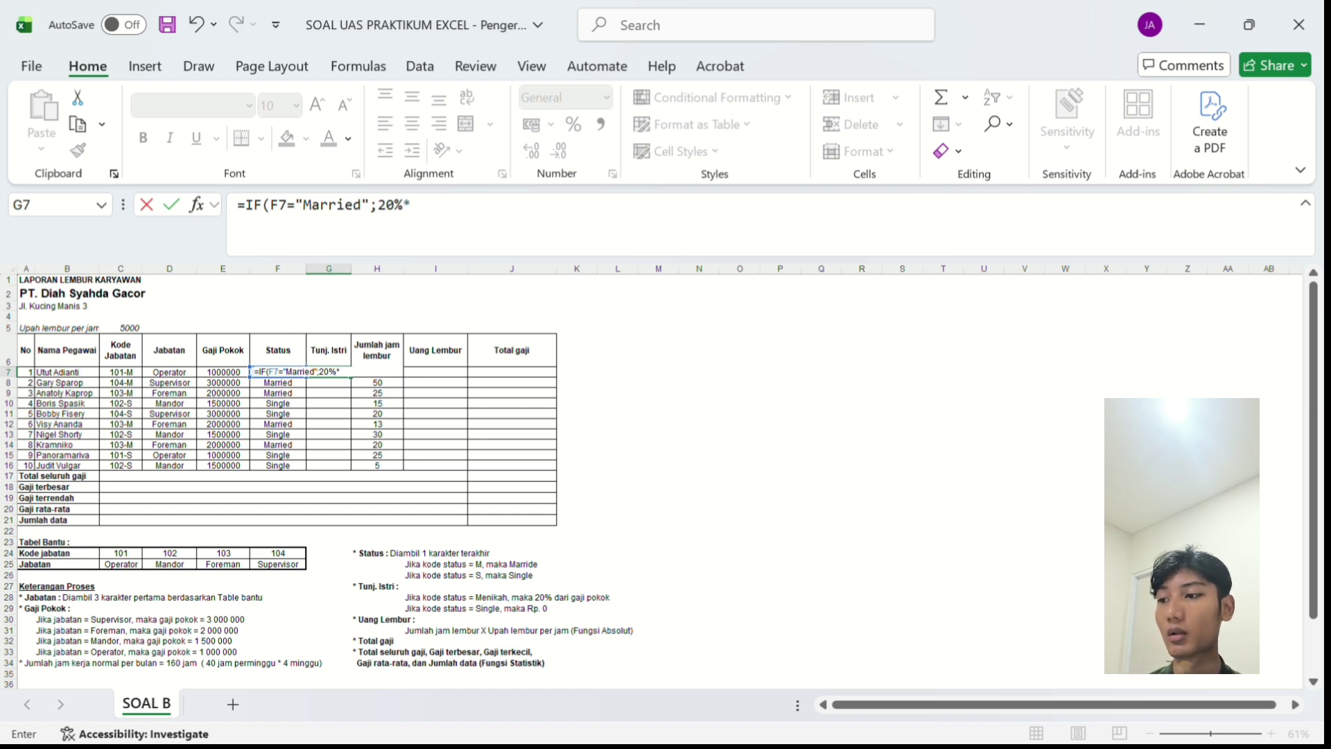
{"action": "type", "text": "*"}
{"action": "left_click", "coordinate": [223, 372]}
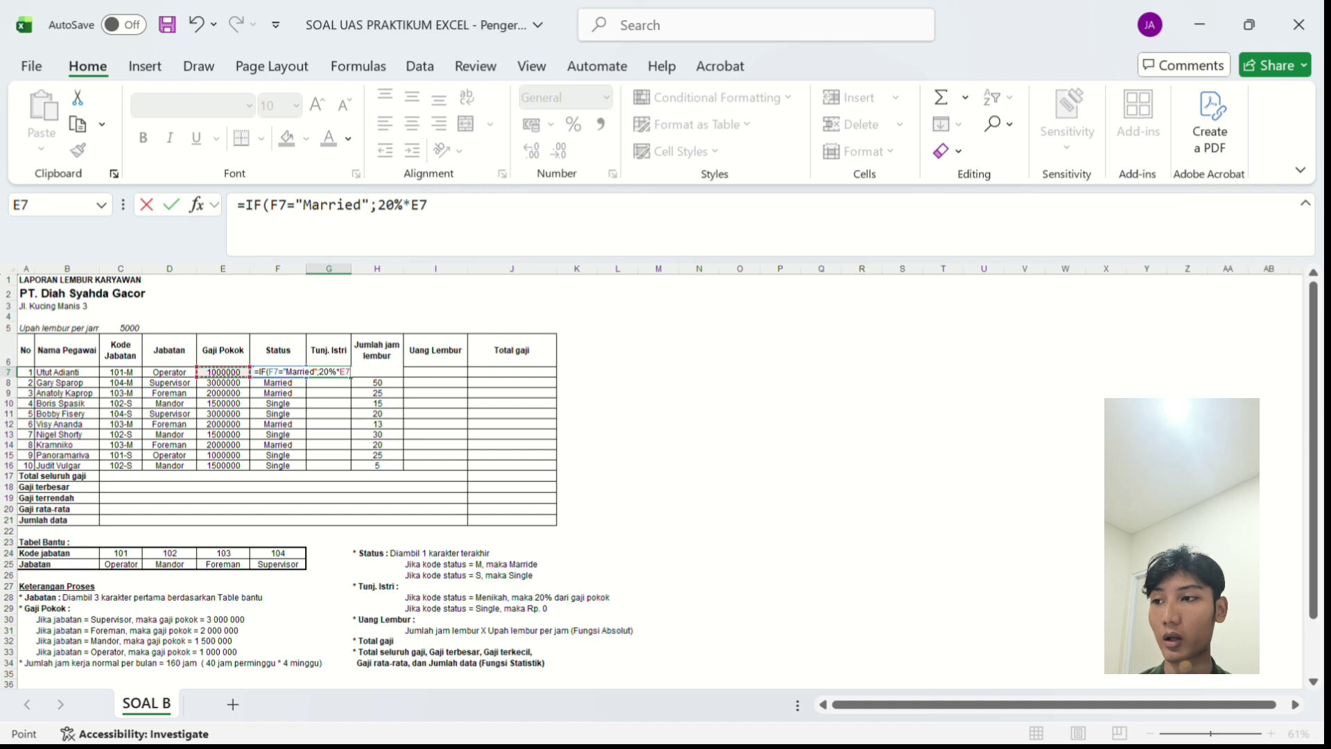
{"action": "type", "text": ";"}
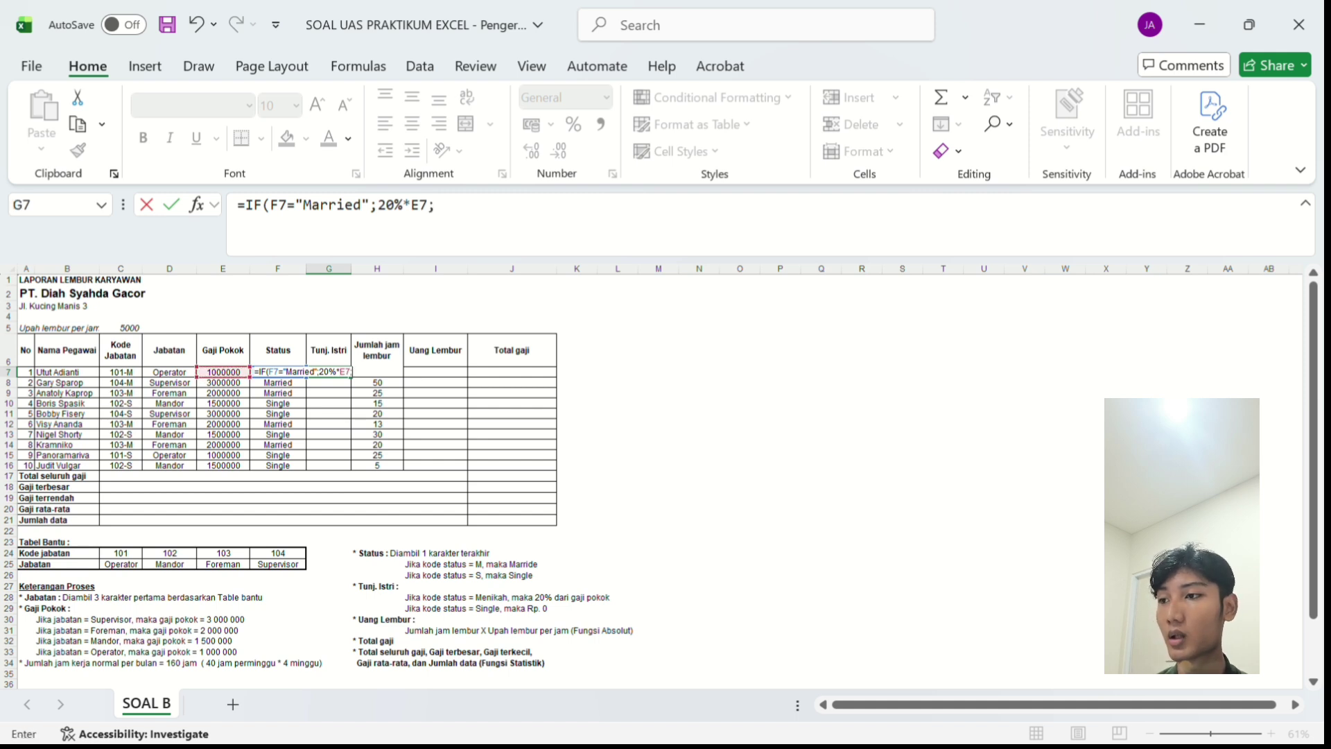
{"action": "type", "text": "0"}
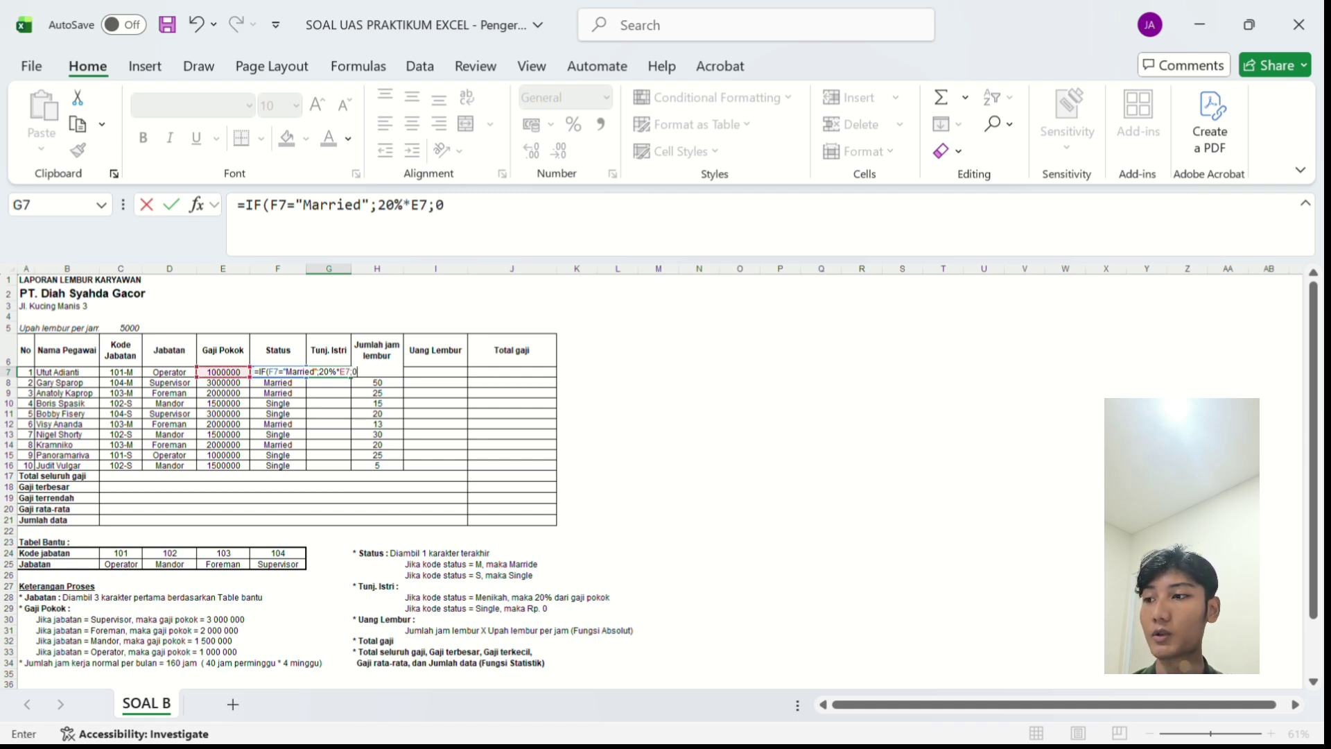
{"action": "type", "text": ")"}
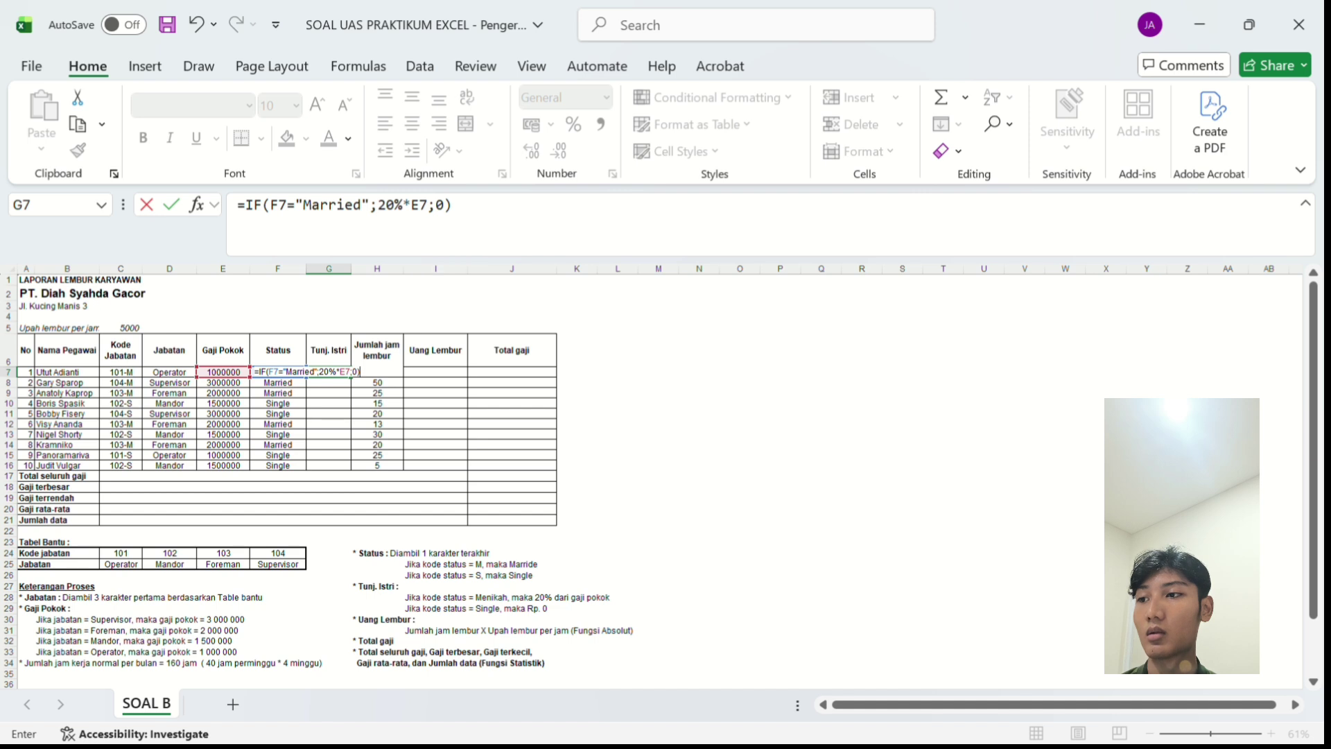
{"action": "key", "text": "Return"}
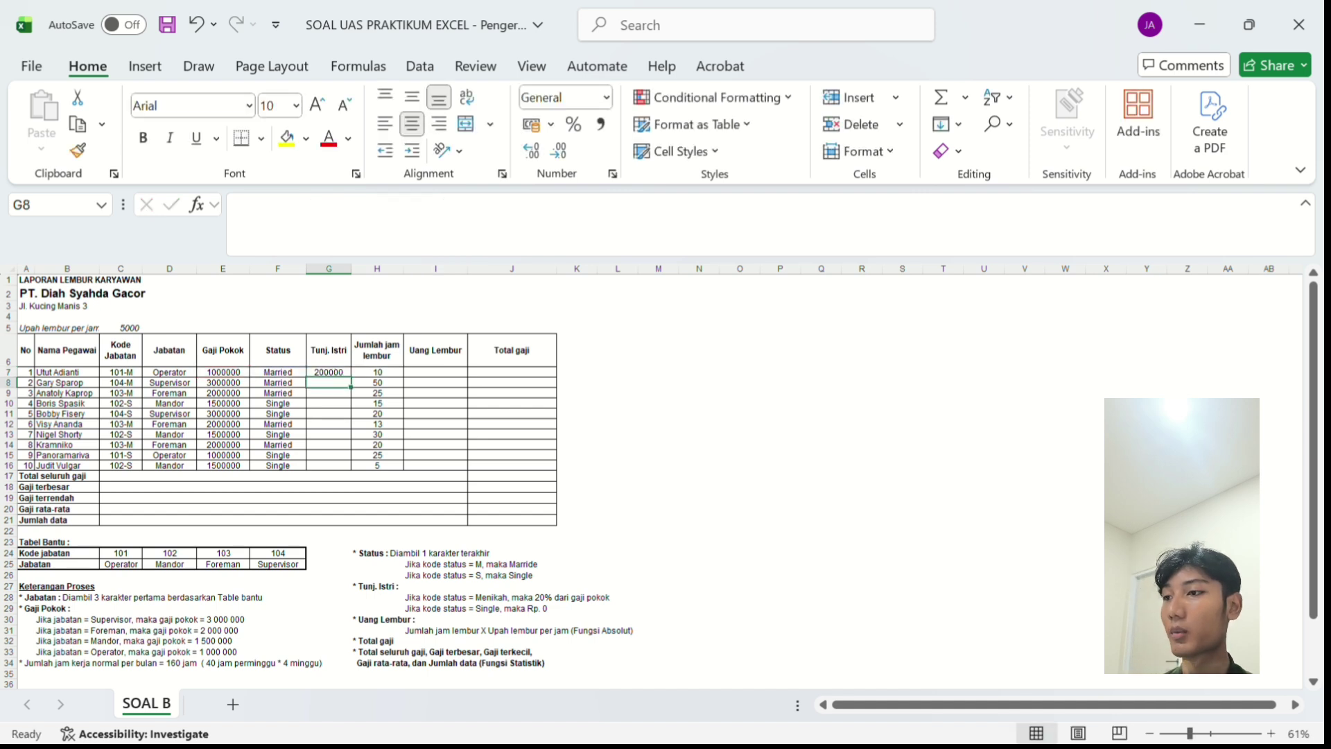
{"action": "left_click", "coordinate": [329, 372]}
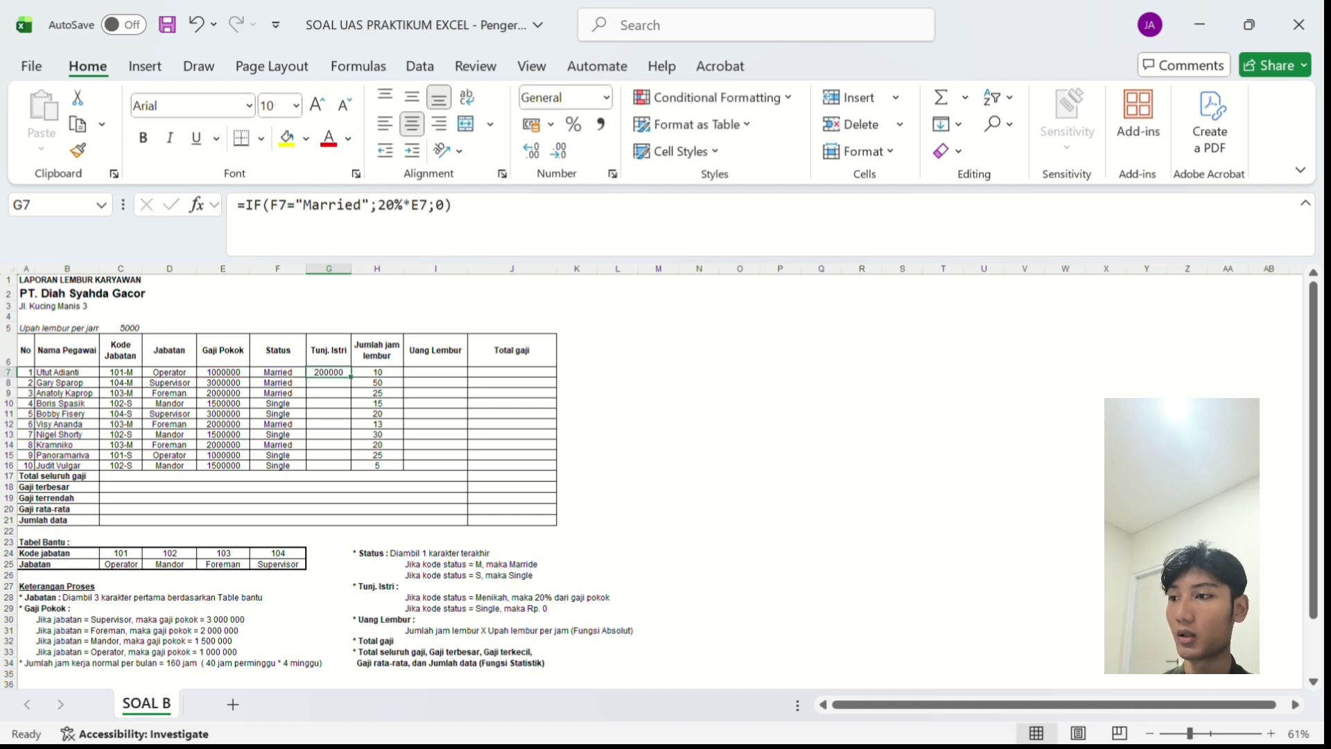
{"action": "left_click_drag", "start_coordinate": [351, 377], "coordinate": [351, 469]}
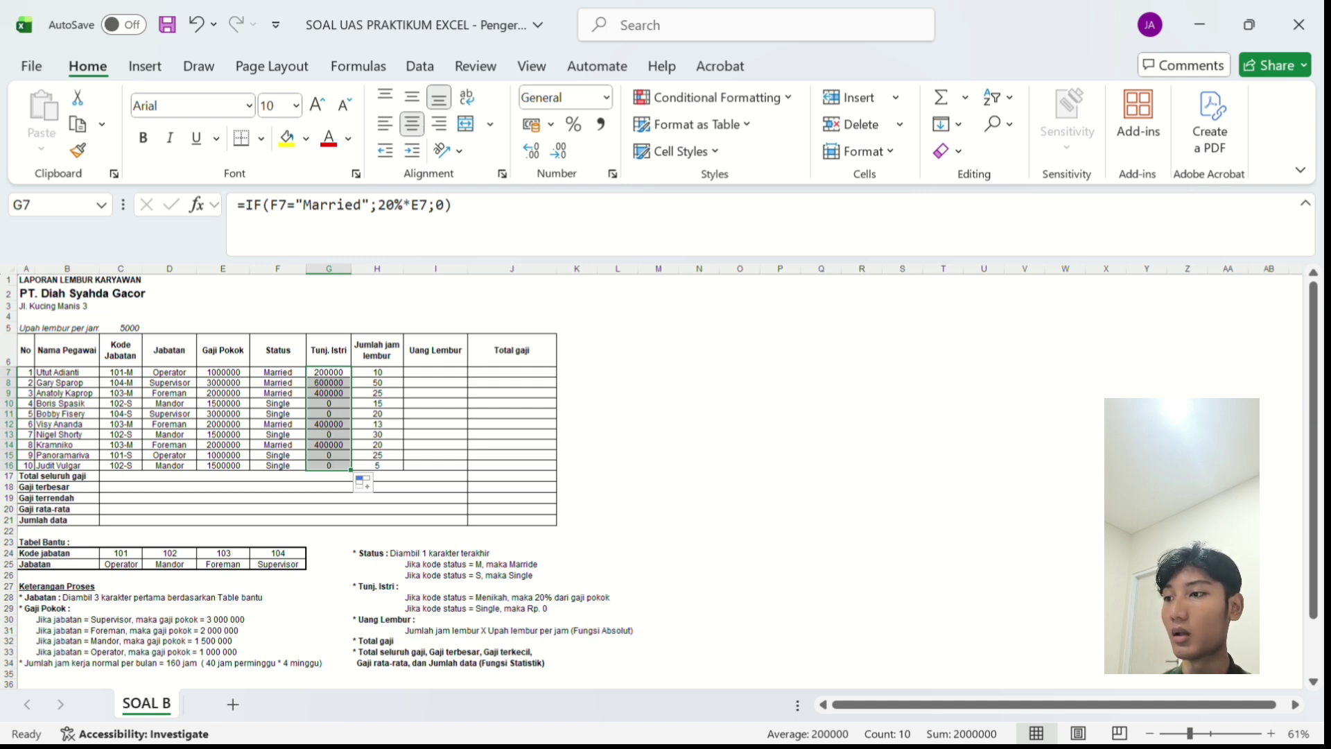
Apply the Rp accounting number format to the Gaji Pokok values in E7:E16 and the Tunj. Istri values in G7:G16.
{"action": "left_click_drag", "start_coordinate": [223, 372], "coordinate": [224, 466]}
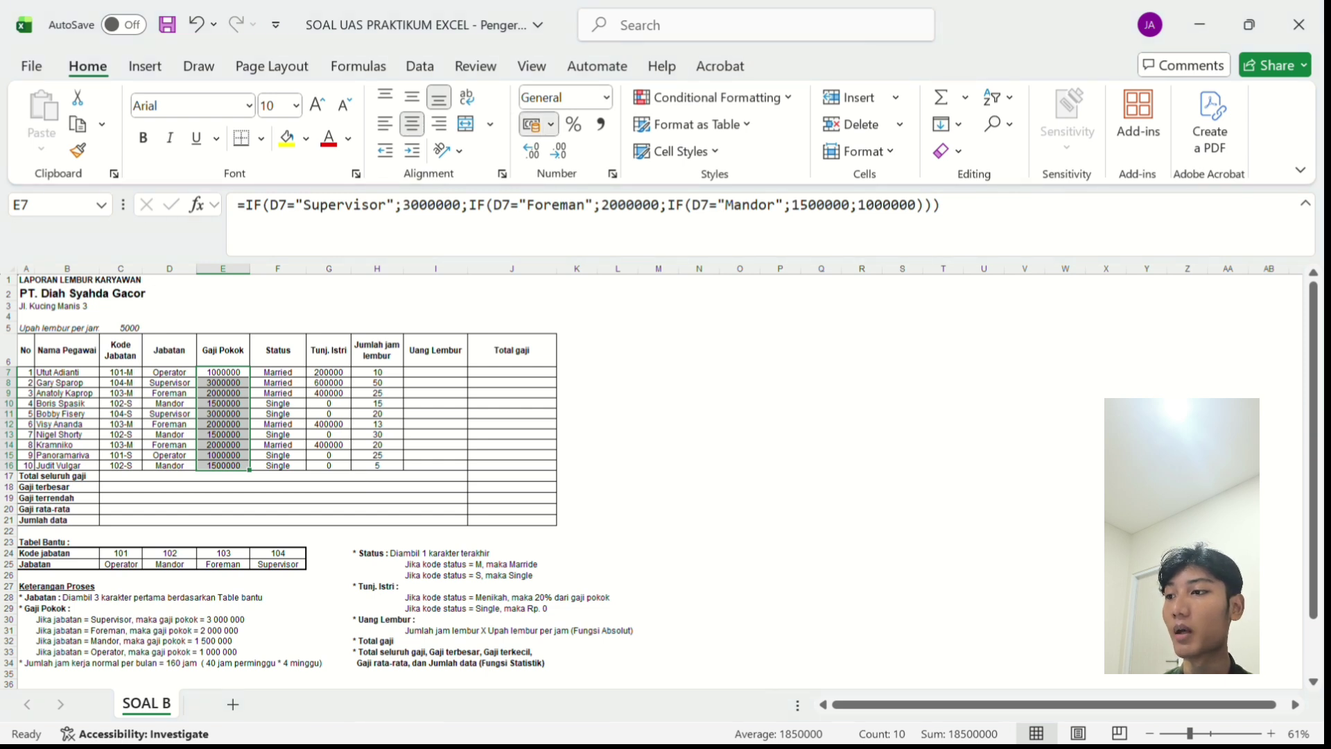
{"action": "left_click", "coordinate": [531, 124]}
{"action": "left_click_drag", "start_coordinate": [329, 372], "coordinate": [328, 465]}
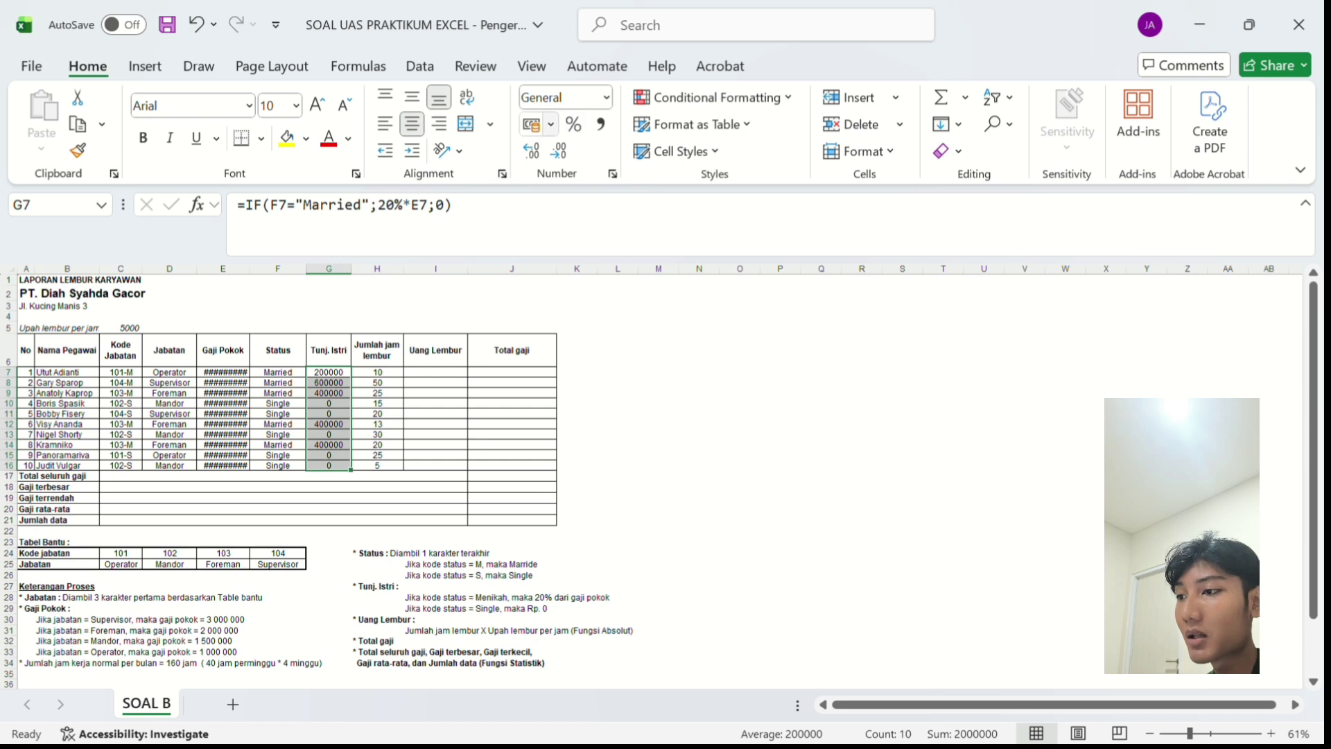
{"action": "left_click", "coordinate": [531, 124]}
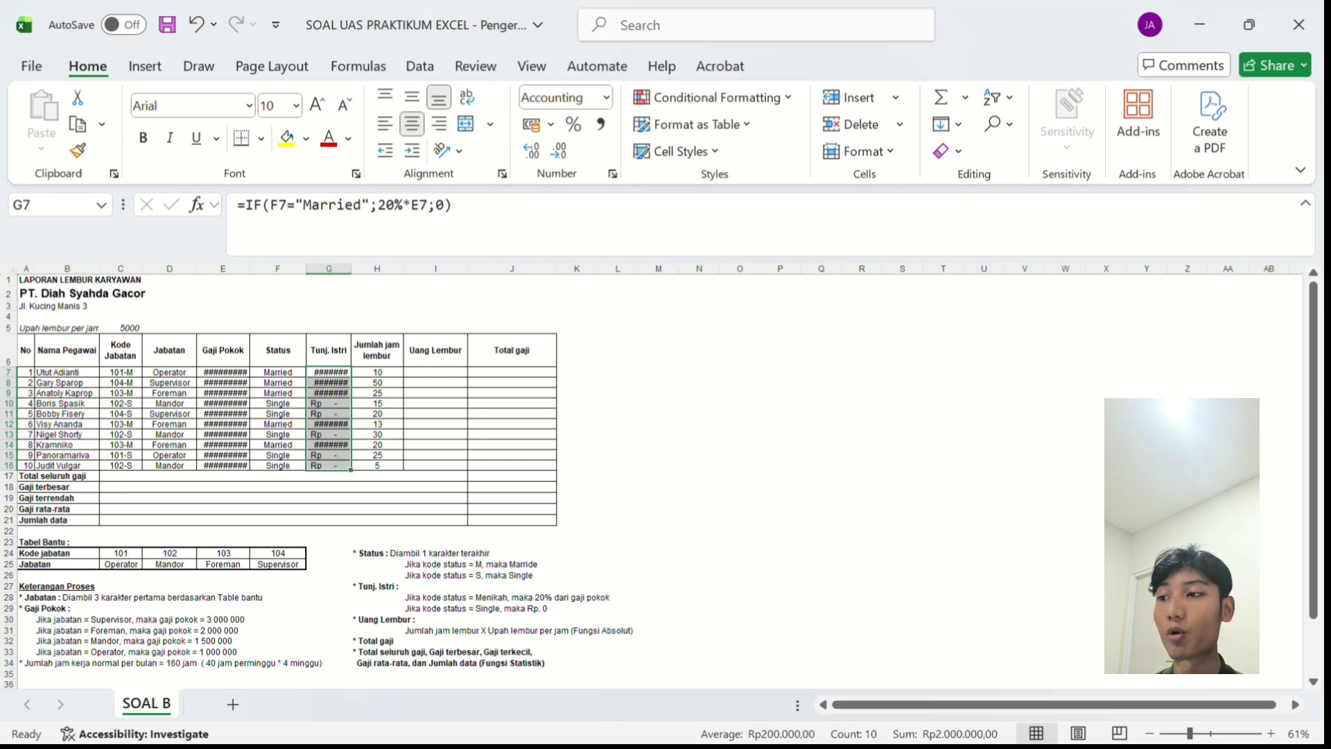
Remove both decimal places from the Tunj. Istri values in G7:G16 and autofit column G to its contents.
{"action": "double_click", "coordinate": [351, 269]}
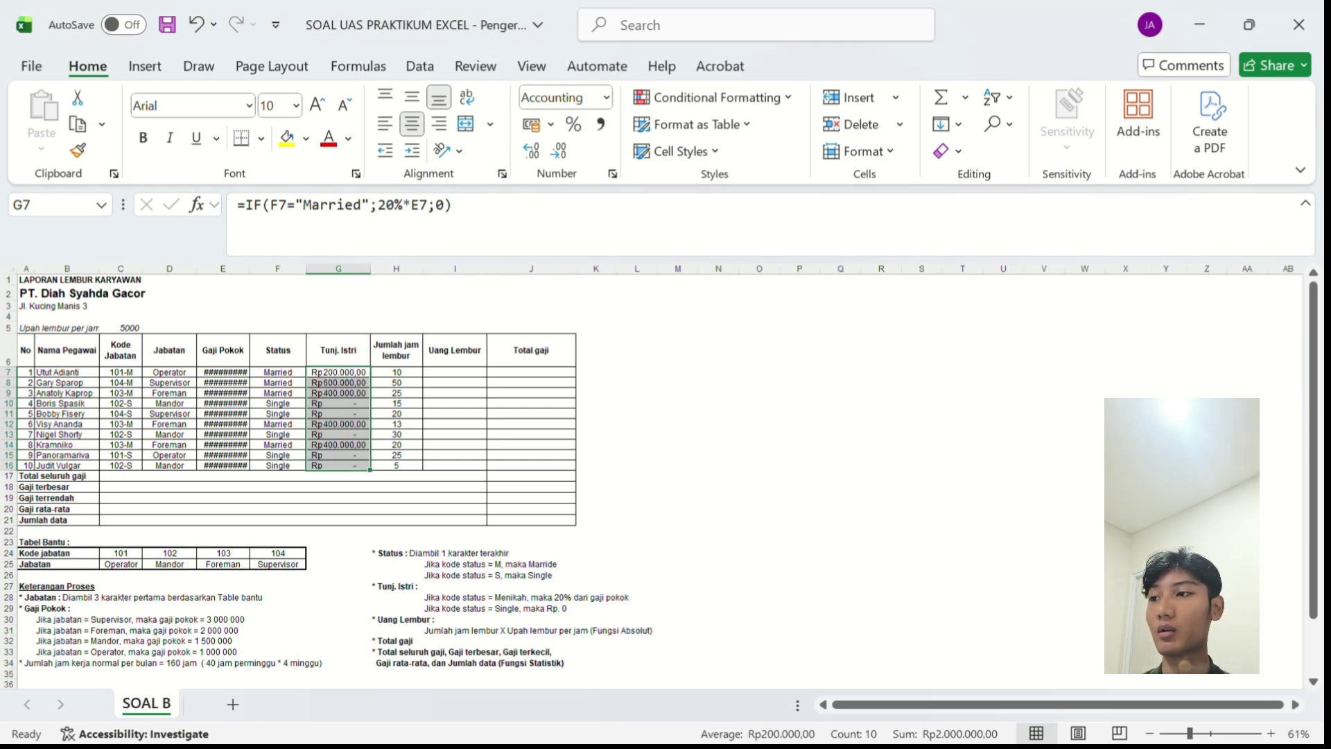
{"action": "left_click", "coordinate": [559, 151]}
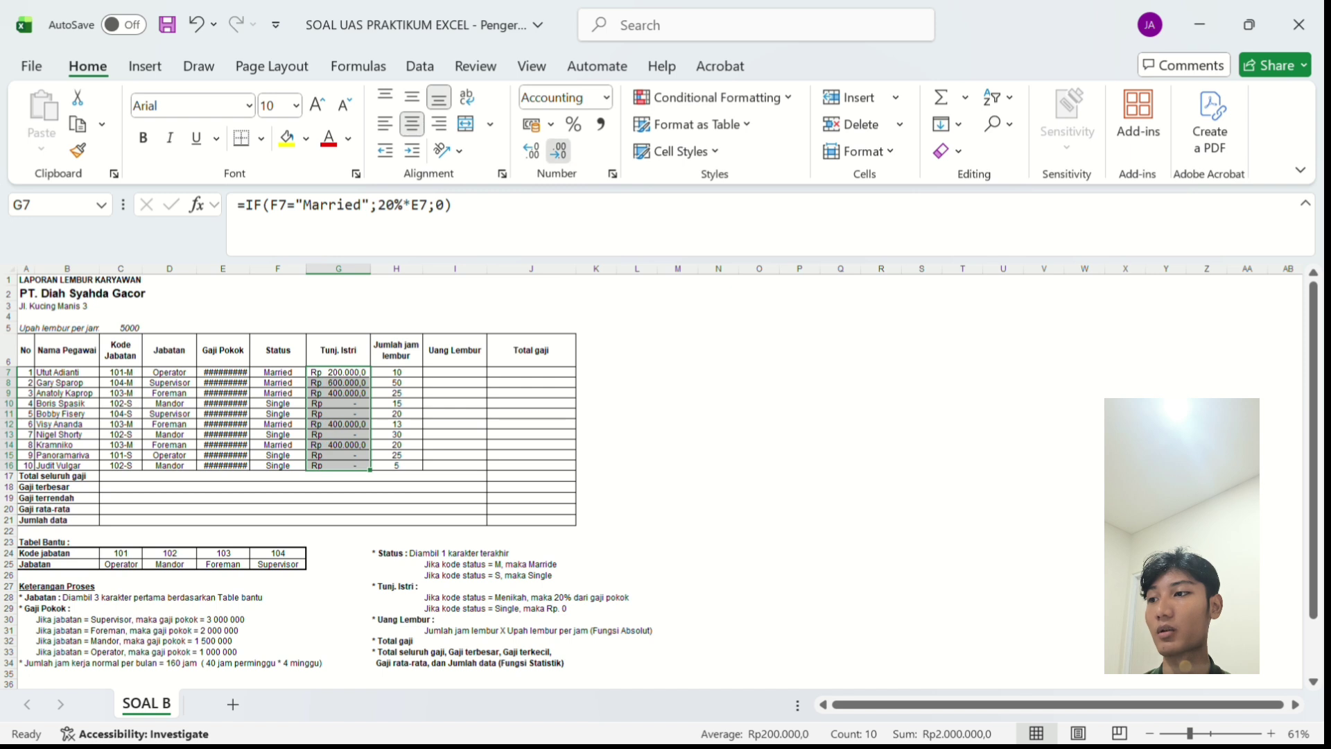
{"action": "left_click", "coordinate": [559, 150]}
{"action": "double_click", "coordinate": [370, 268]}
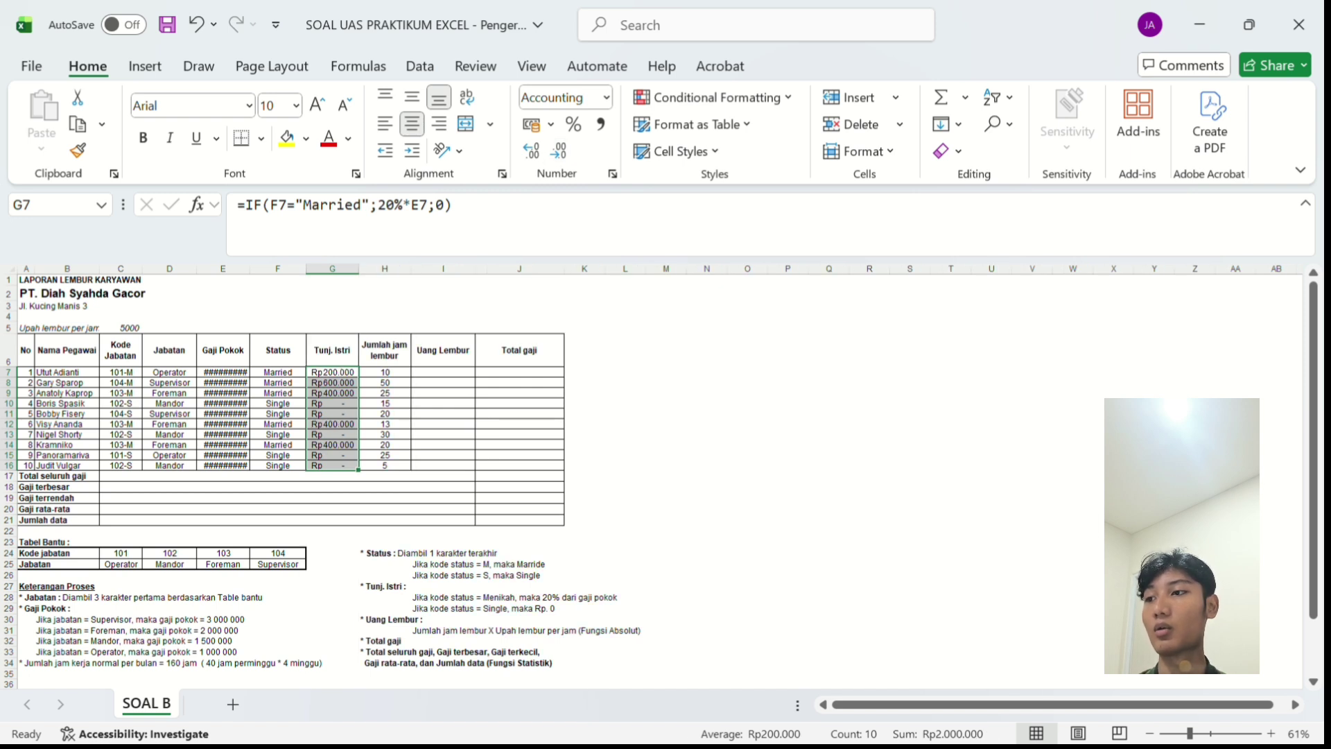
Remove both decimal places from the Gaji Pokok values in E7:E16 and resize column E to fit the amounts.
{"action": "left_click", "coordinate": [223, 268]}
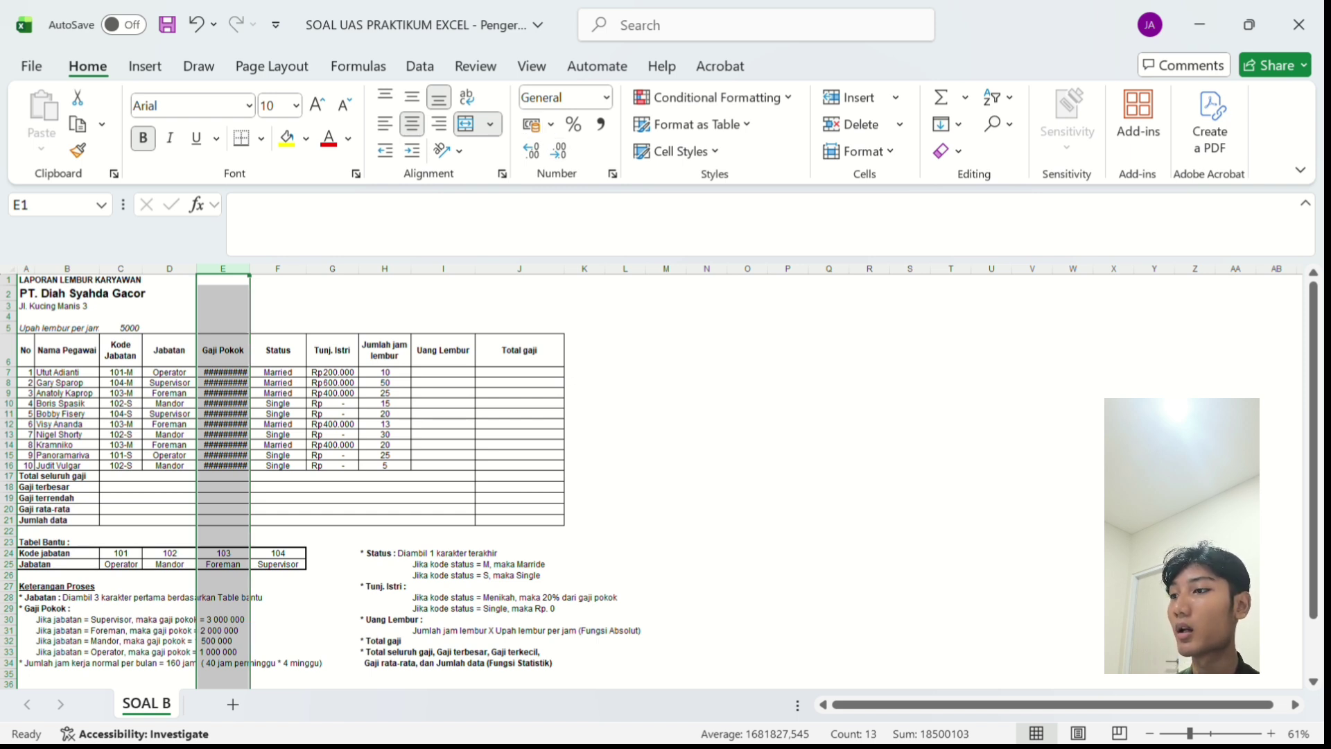
{"action": "double_click", "coordinate": [250, 270]}
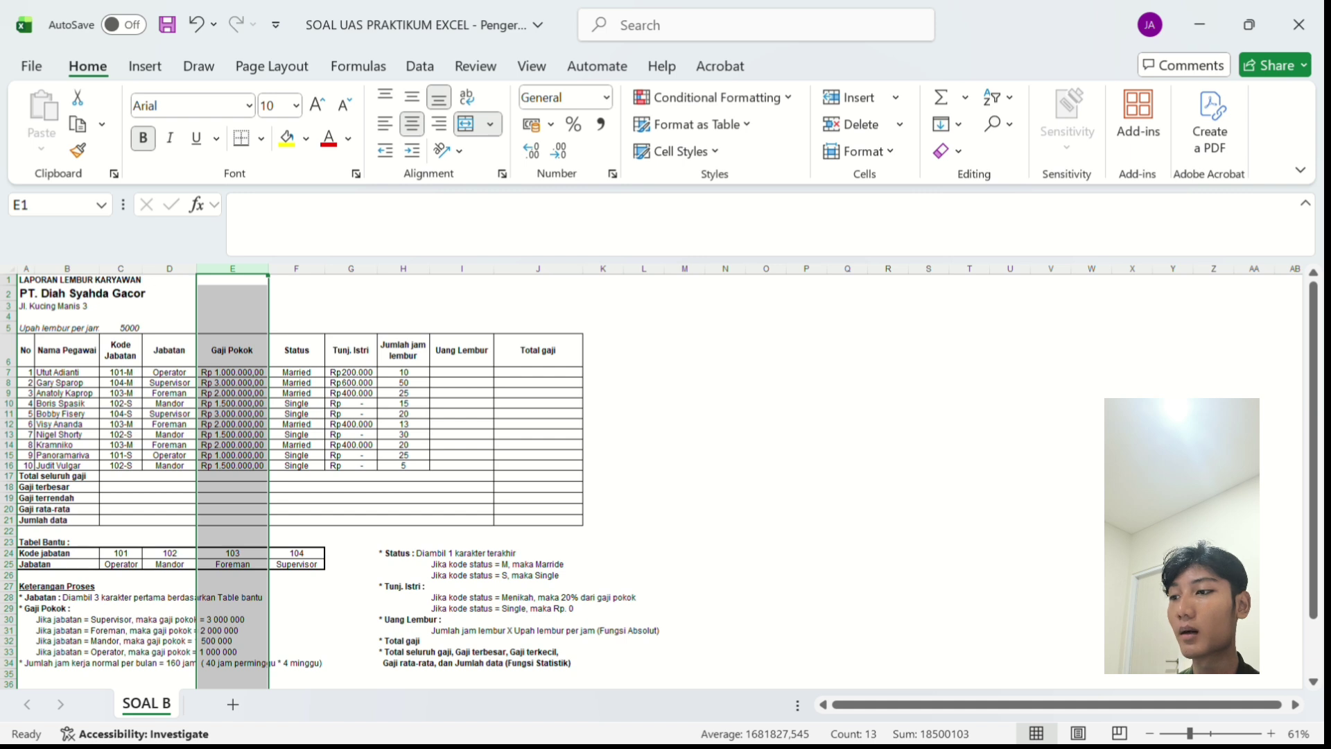
{"action": "left_click_drag", "start_coordinate": [233, 372], "coordinate": [232, 465]}
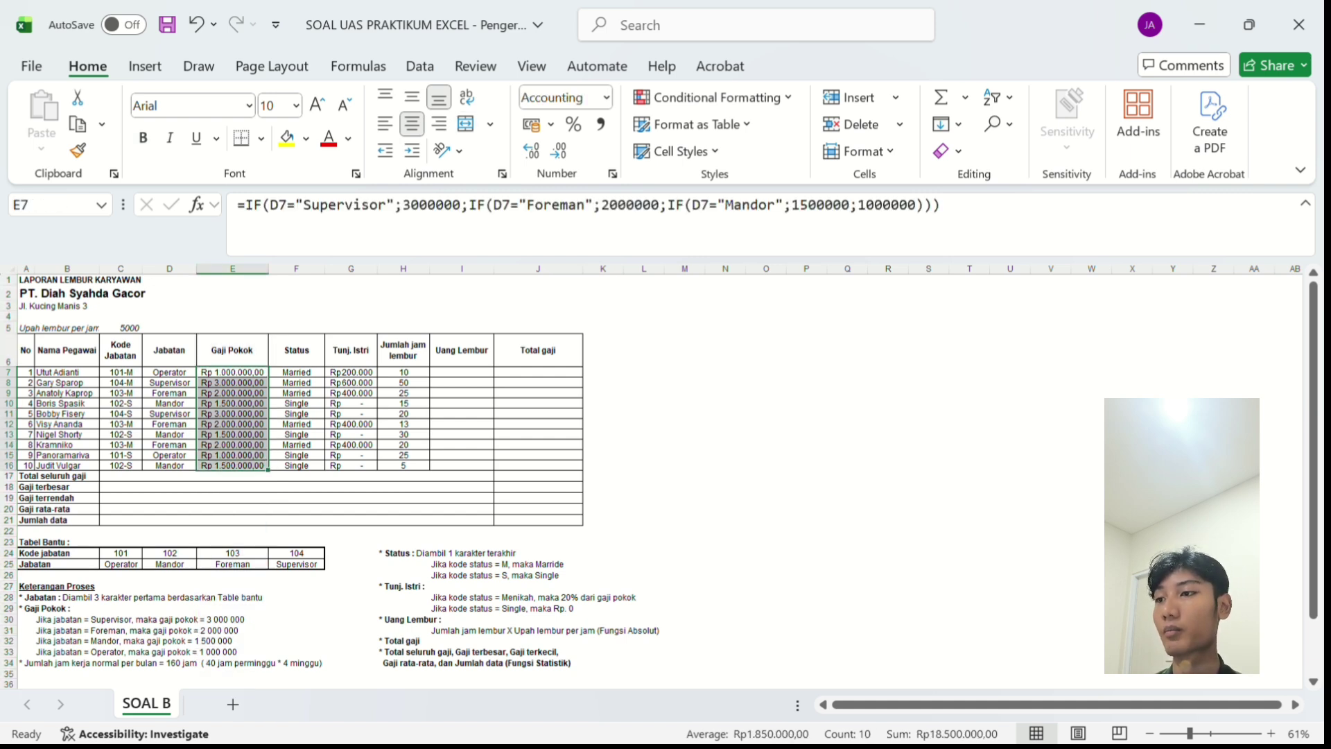
{"action": "left_click", "coordinate": [559, 151]}
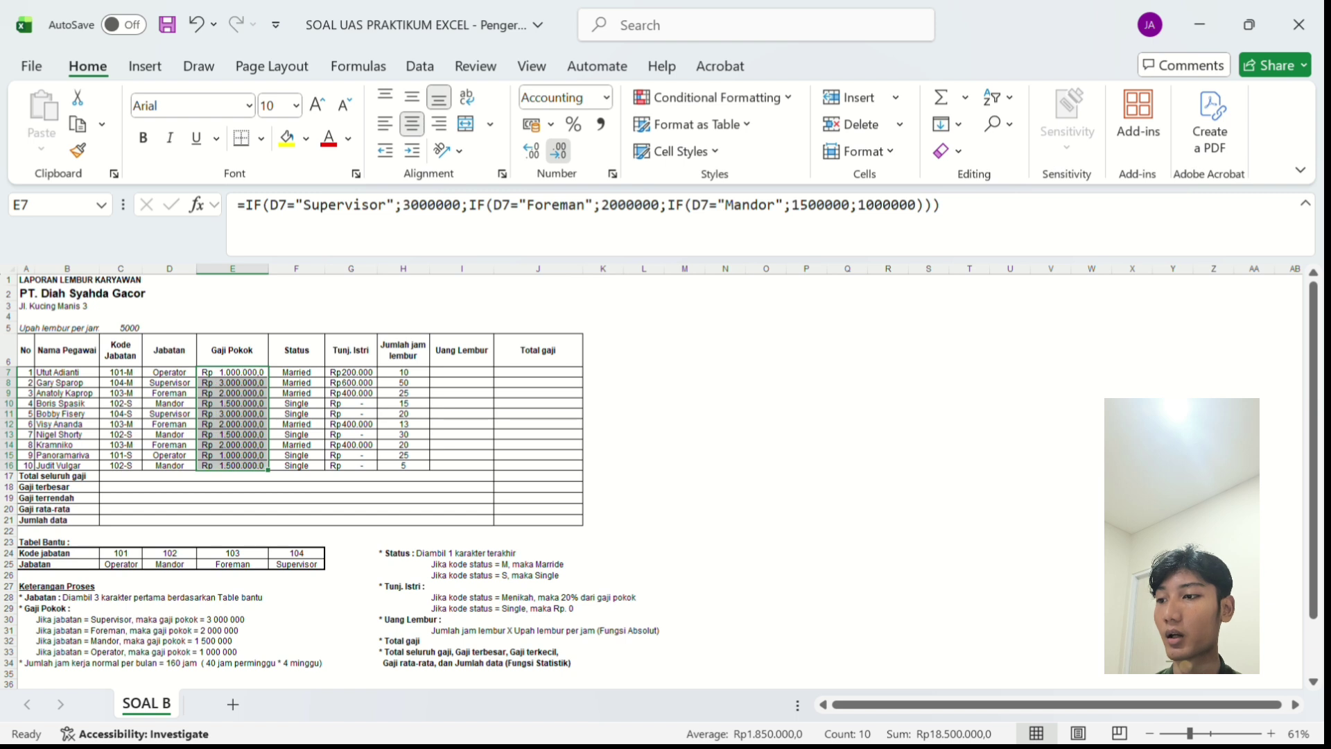
{"action": "left_click", "coordinate": [559, 151]}
{"action": "left_click_drag", "start_coordinate": [268, 269], "coordinate": [255, 269]}
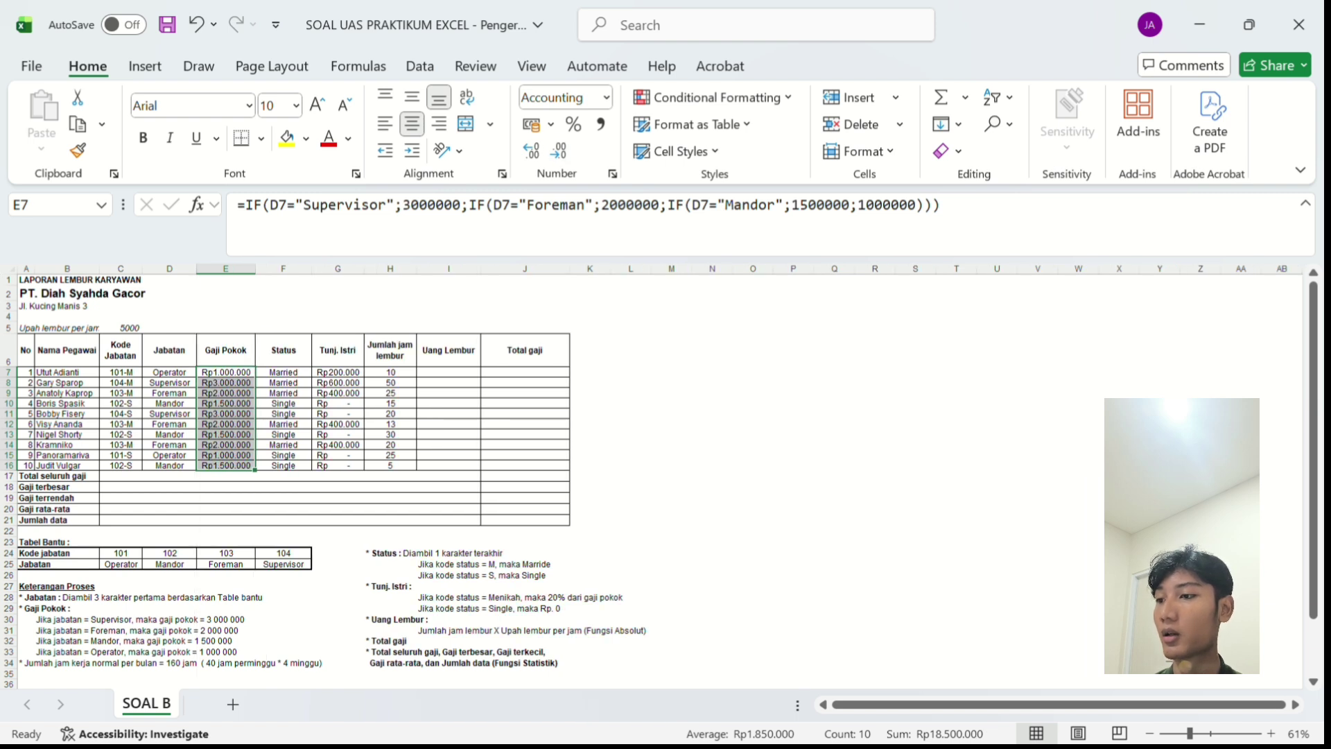
Calculate the first Uang Lembur in I7 with the formula =H7*$C$5, keeping the hourly wage reference absolute.
{"action": "left_click", "coordinate": [449, 373]}
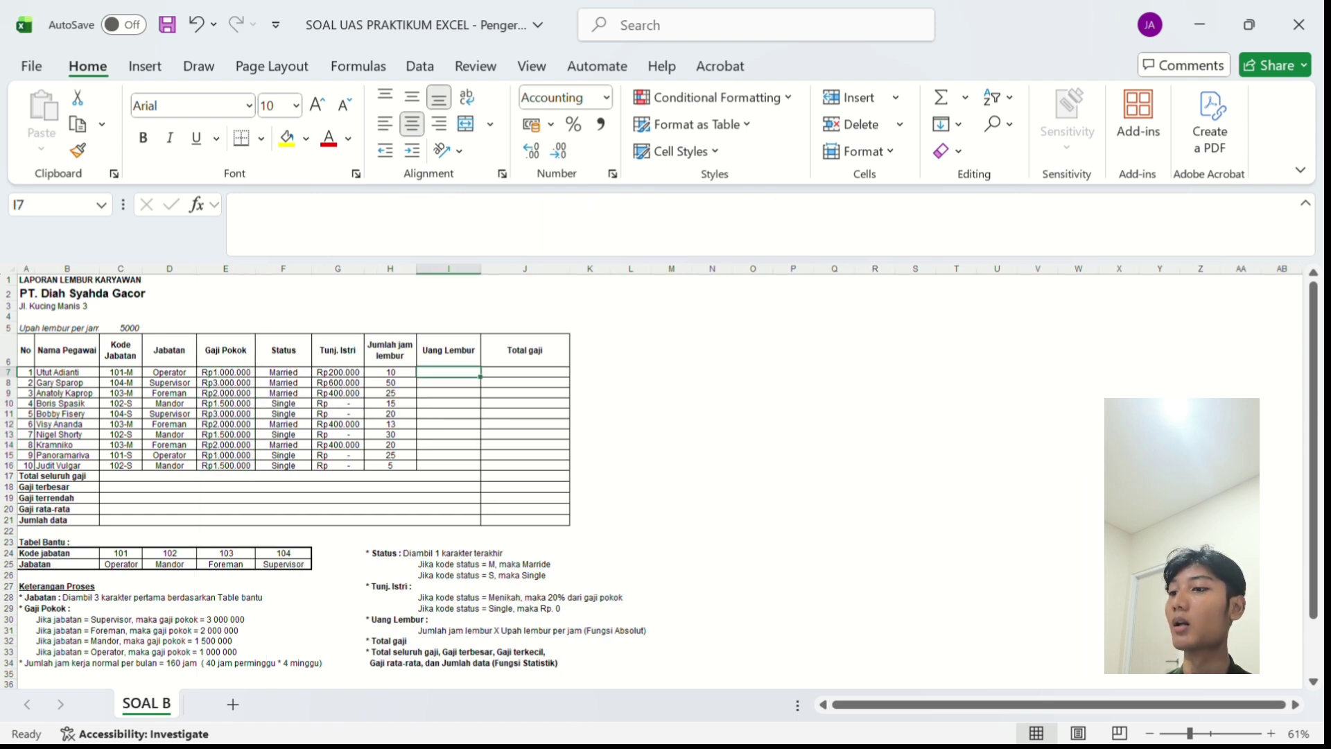
{"action": "type", "text": "="}
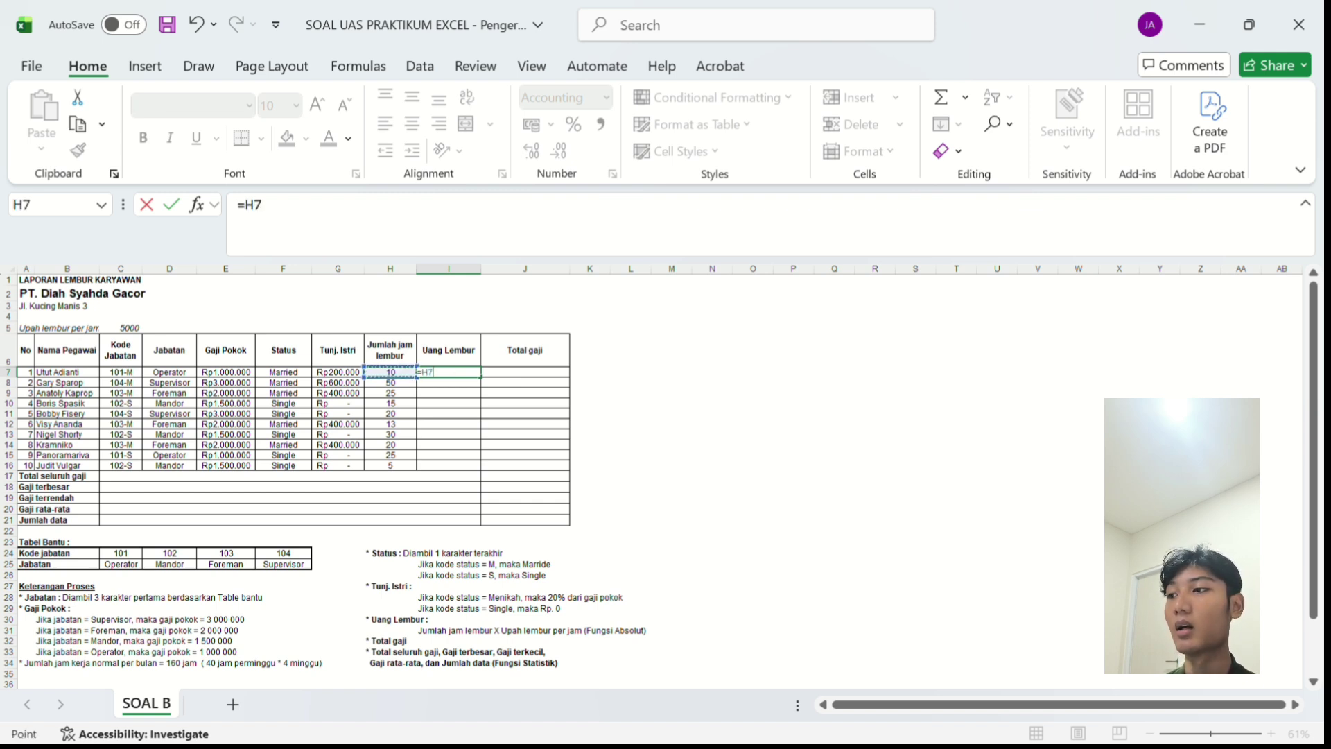
{"action": "type", "text": "*"}
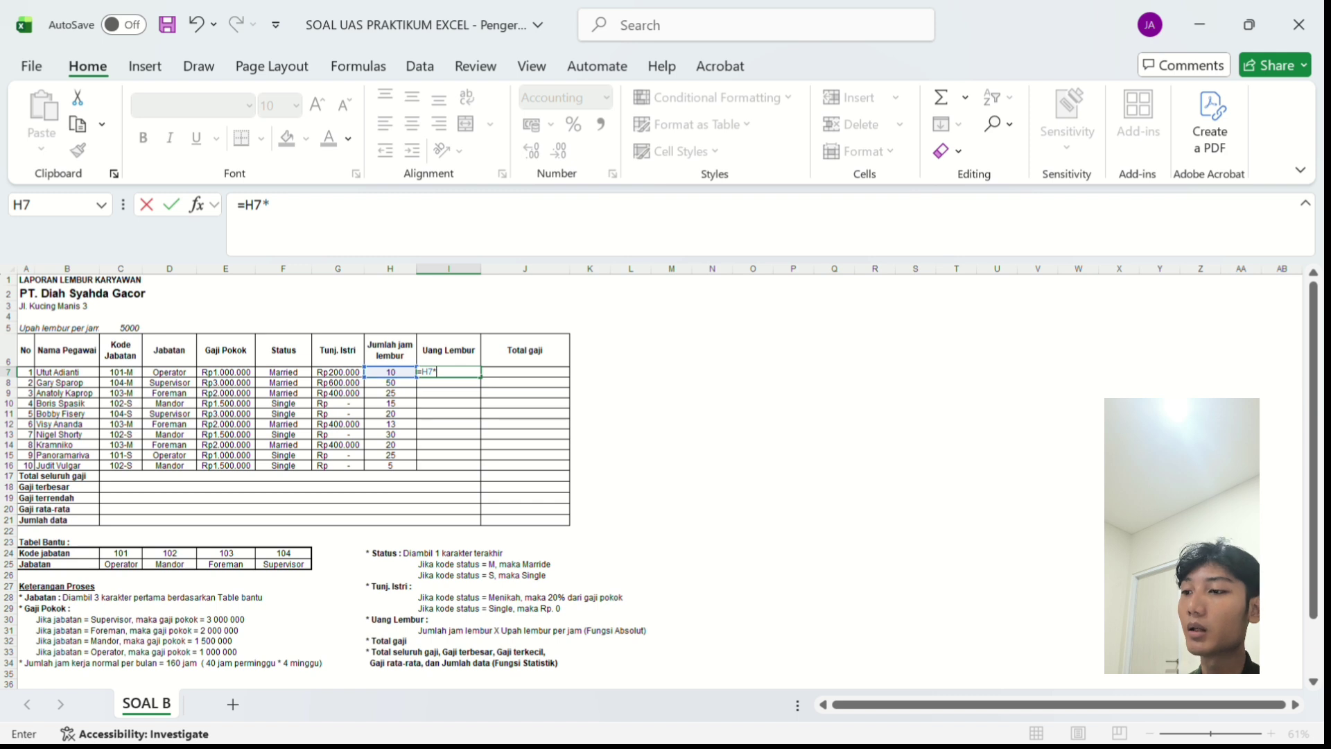
{"action": "left_click", "coordinate": [121, 328]}
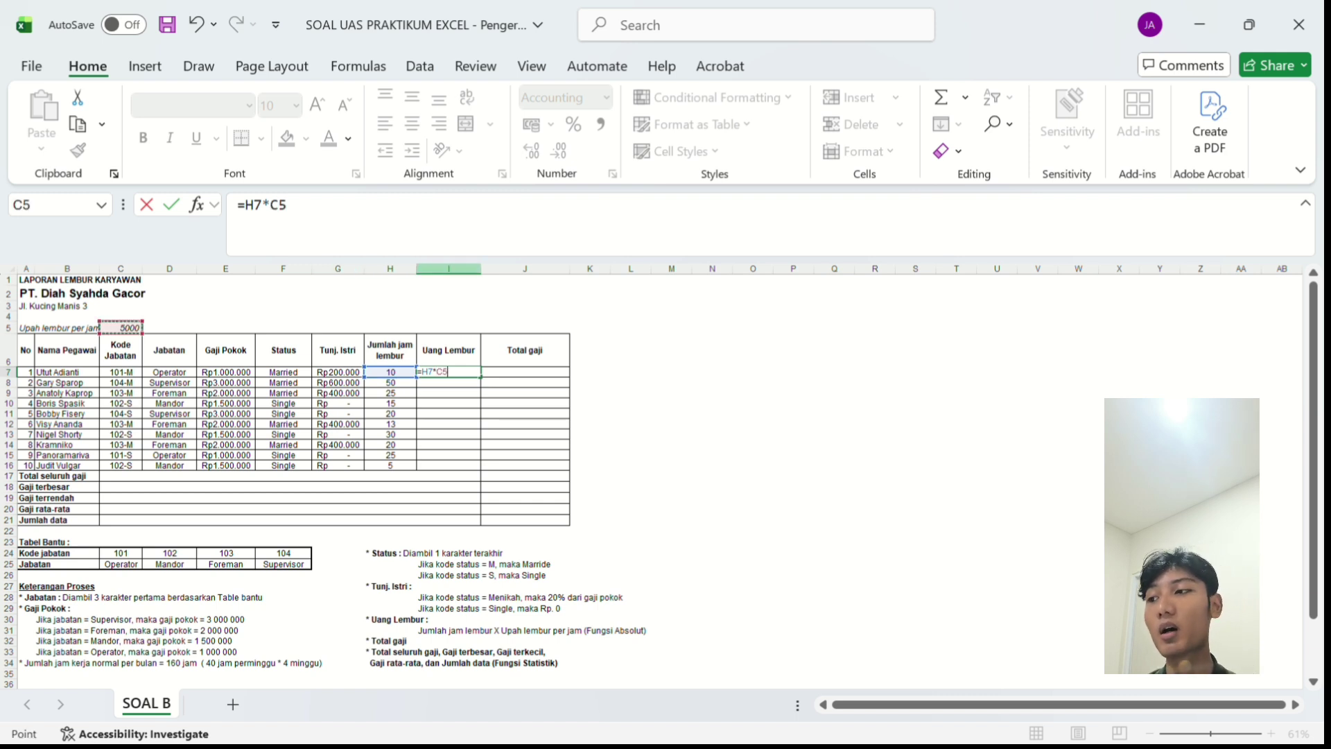
{"action": "key", "text": "F4"}
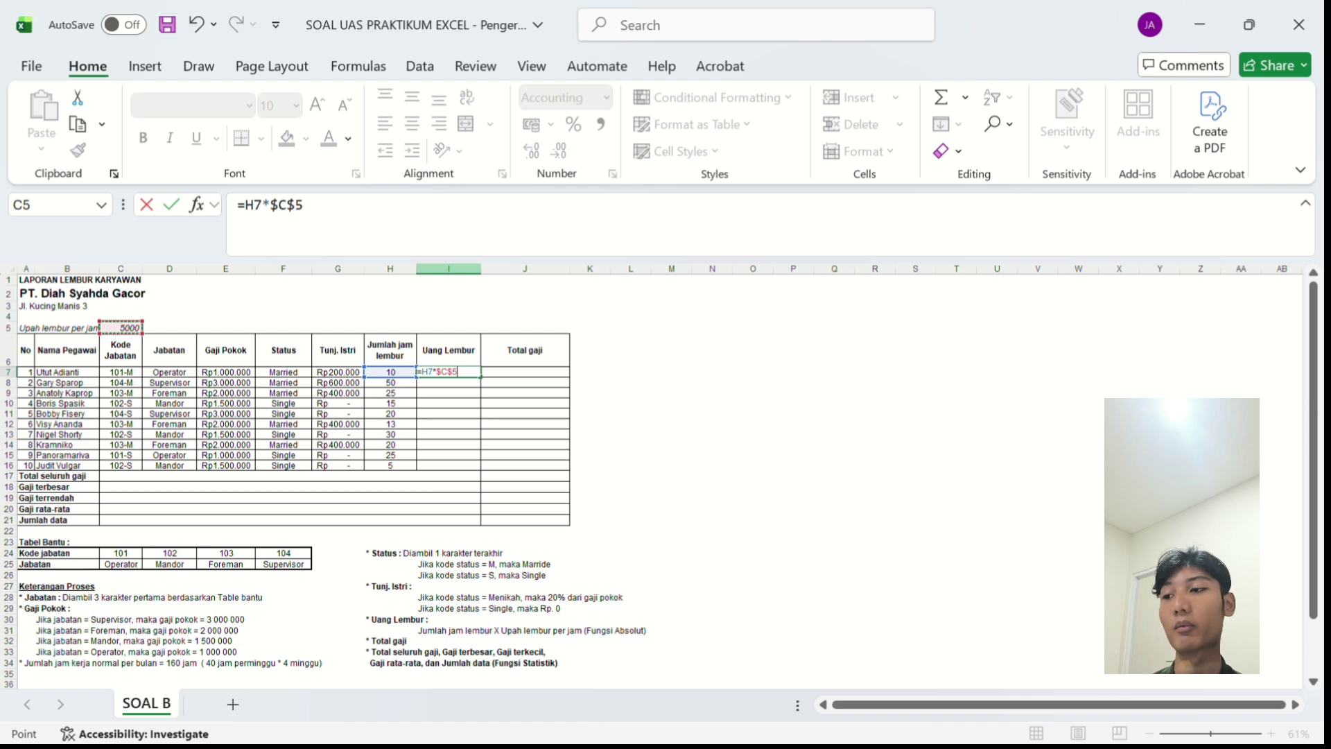
{"action": "key", "text": "Return"}
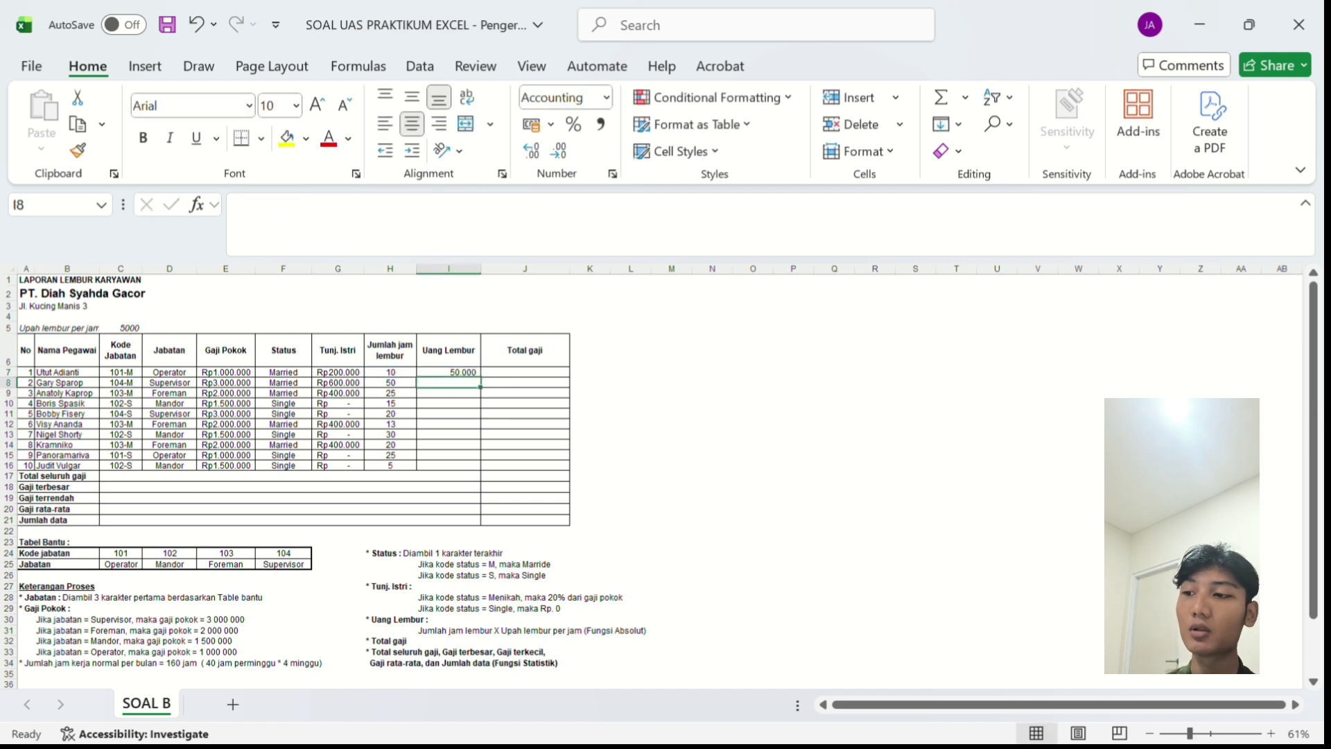
Copy the I7 formula into I8:I16 and format I7:I16 as Rp accounting without decimal places.
{"action": "left_click", "coordinate": [449, 372]}
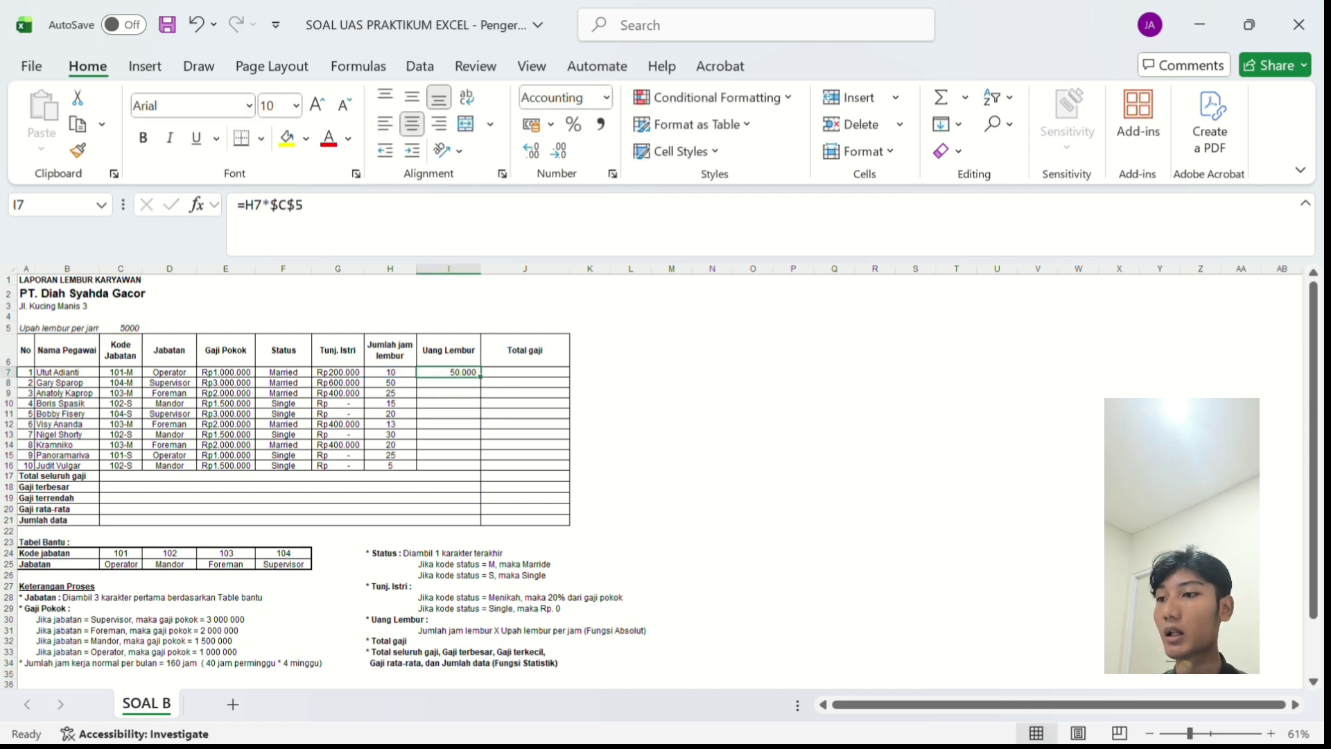
{"action": "left_click_drag", "start_coordinate": [480, 375], "coordinate": [480, 468]}
{"action": "left_click", "coordinate": [532, 124]}
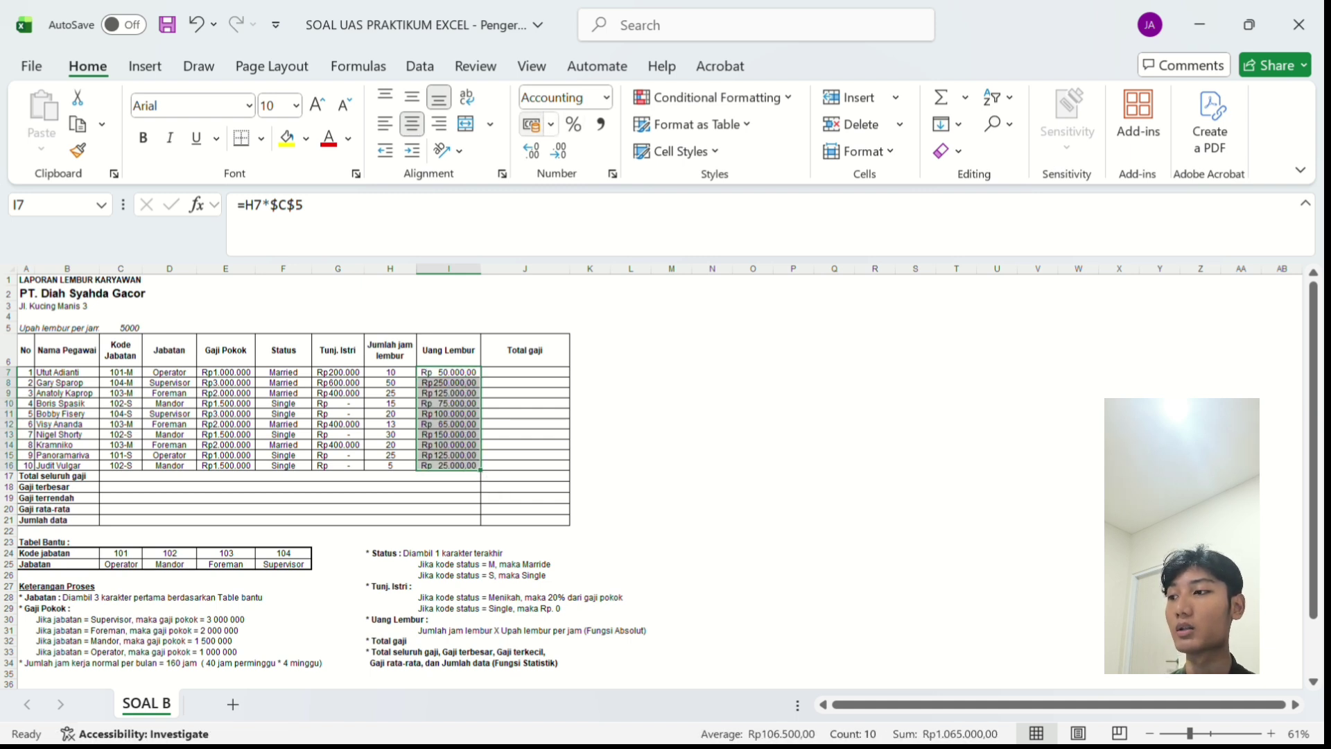
{"action": "left_click", "coordinate": [558, 150]}
{"action": "left_click", "coordinate": [558, 150]}
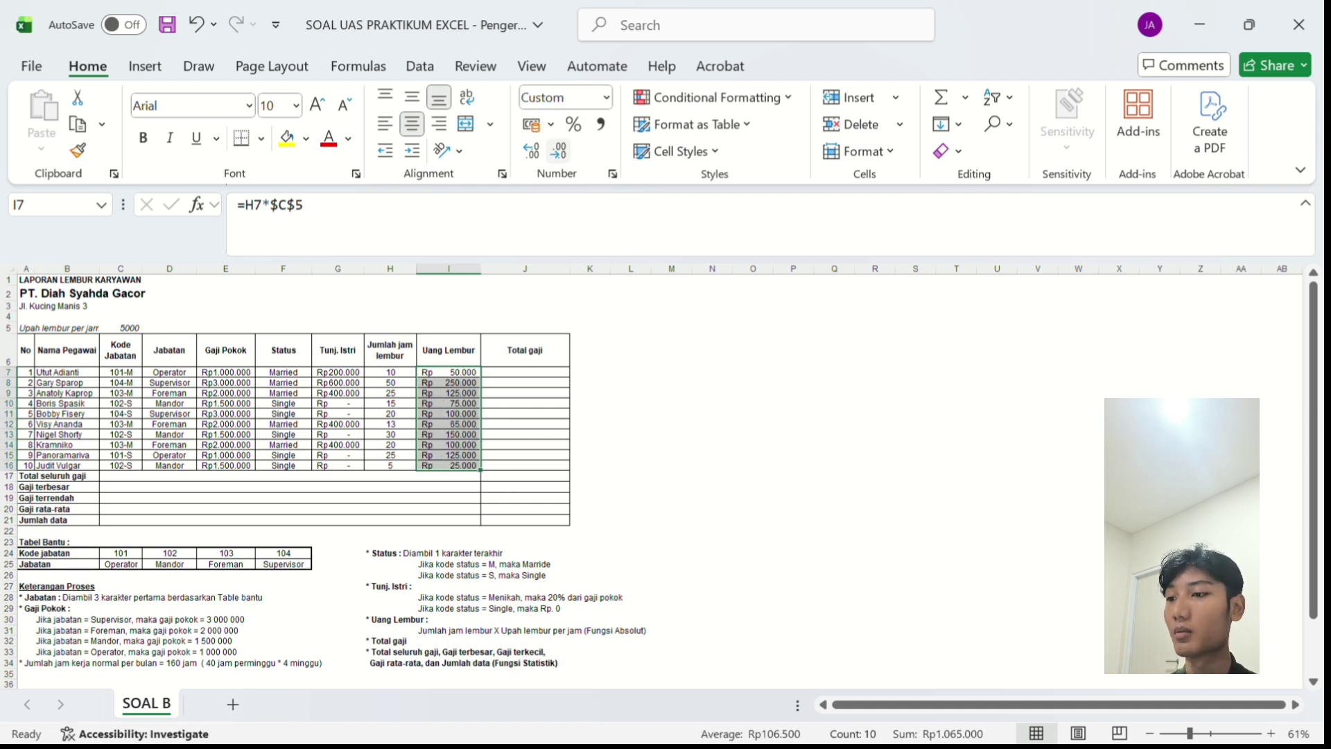
Calculate the first Total gaji in J7 with the formula =E7+G7+I7.
{"action": "left_click", "coordinate": [524, 372]}
{"action": "type", "text": "="}
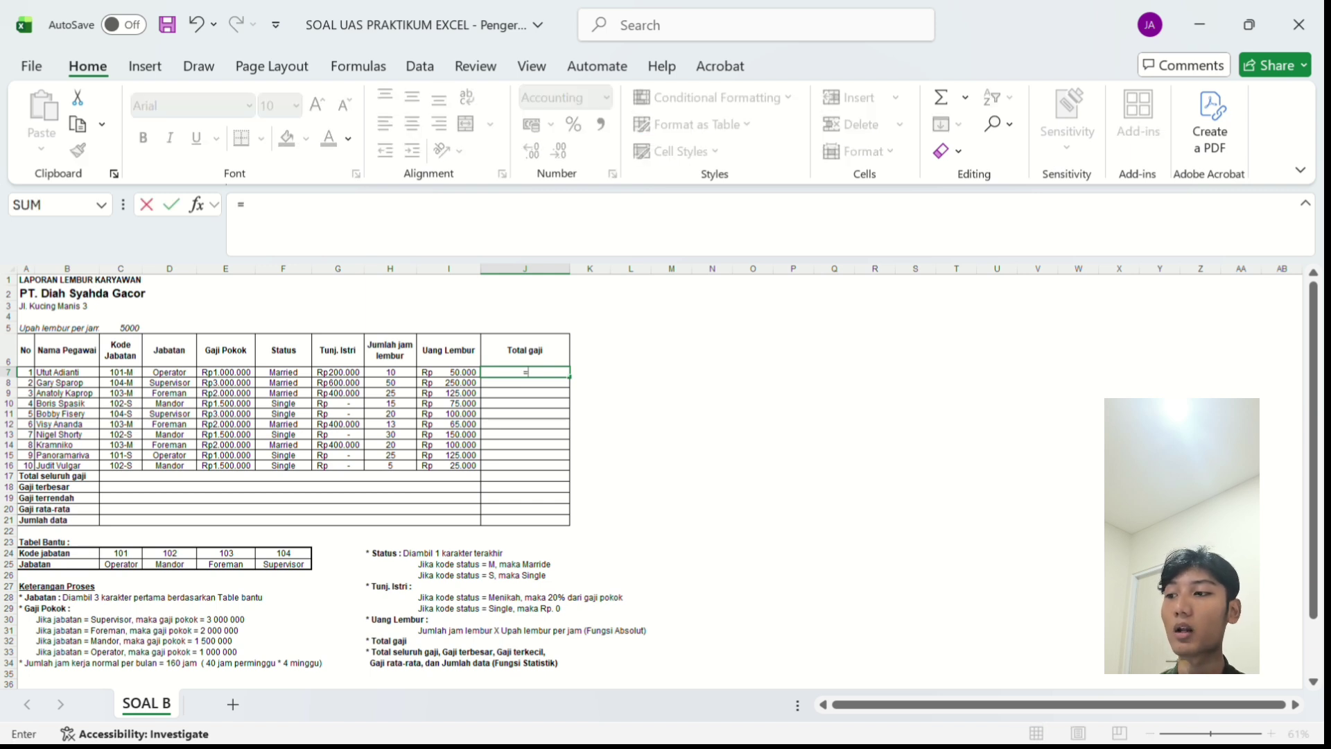
{"action": "left_click", "coordinate": [226, 372]}
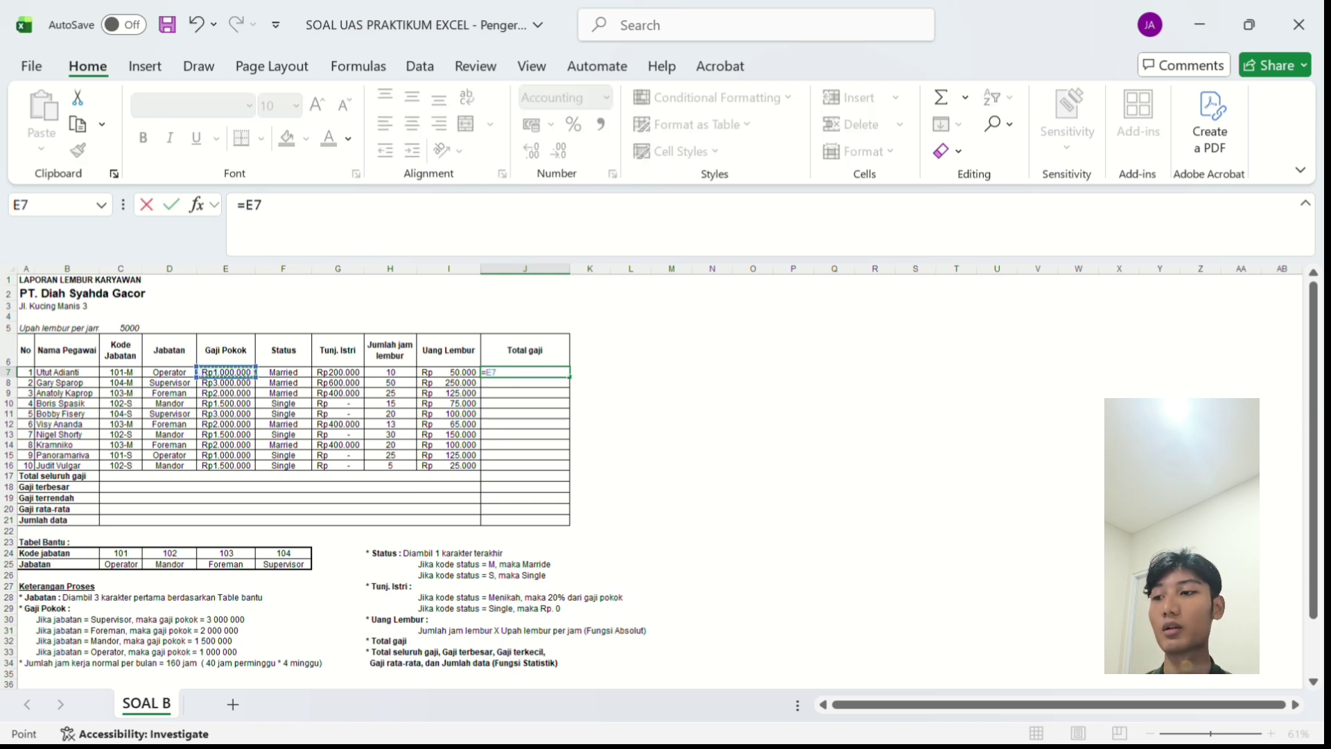
{"action": "type", "text": "+"}
{"action": "left_click", "coordinate": [590, 373]}
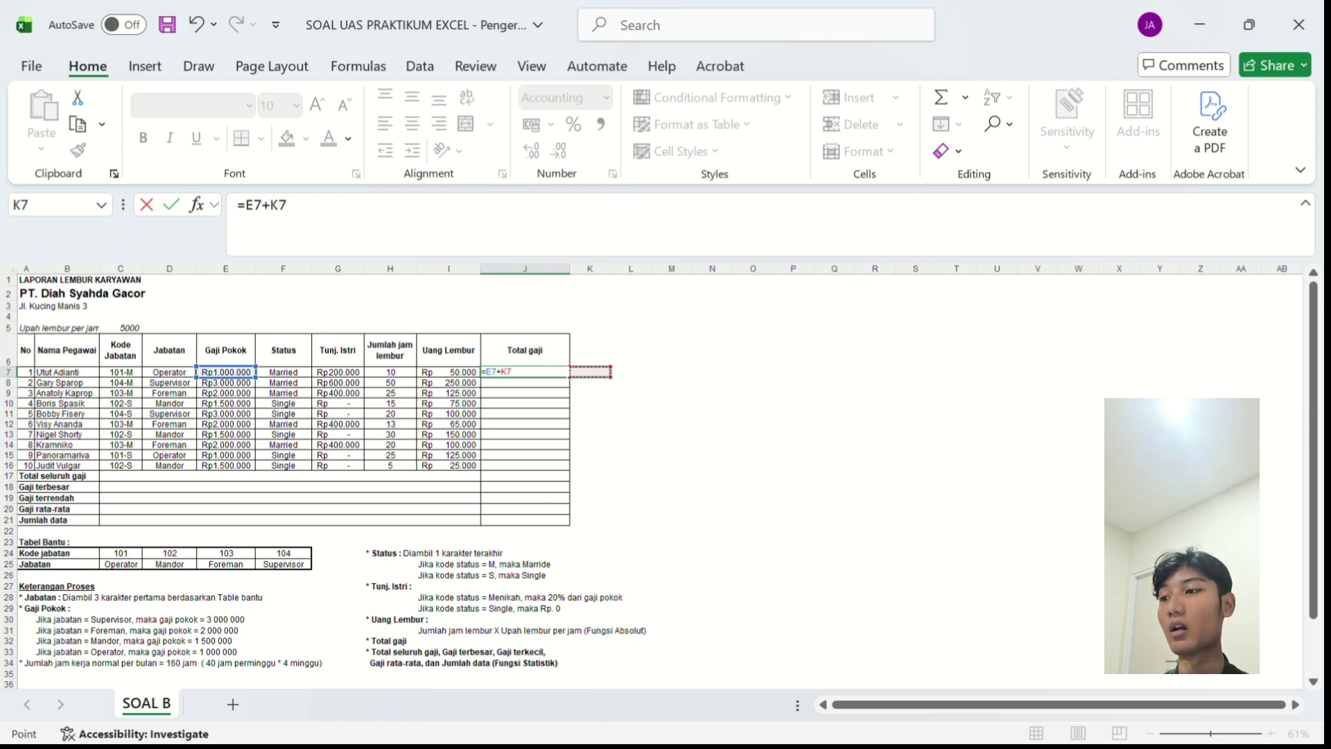
{"action": "key", "text": "Left"}
{"action": "key", "text": "Left"}
{"action": "key", "text": "Left"}
{"action": "key", "text": "Left"}
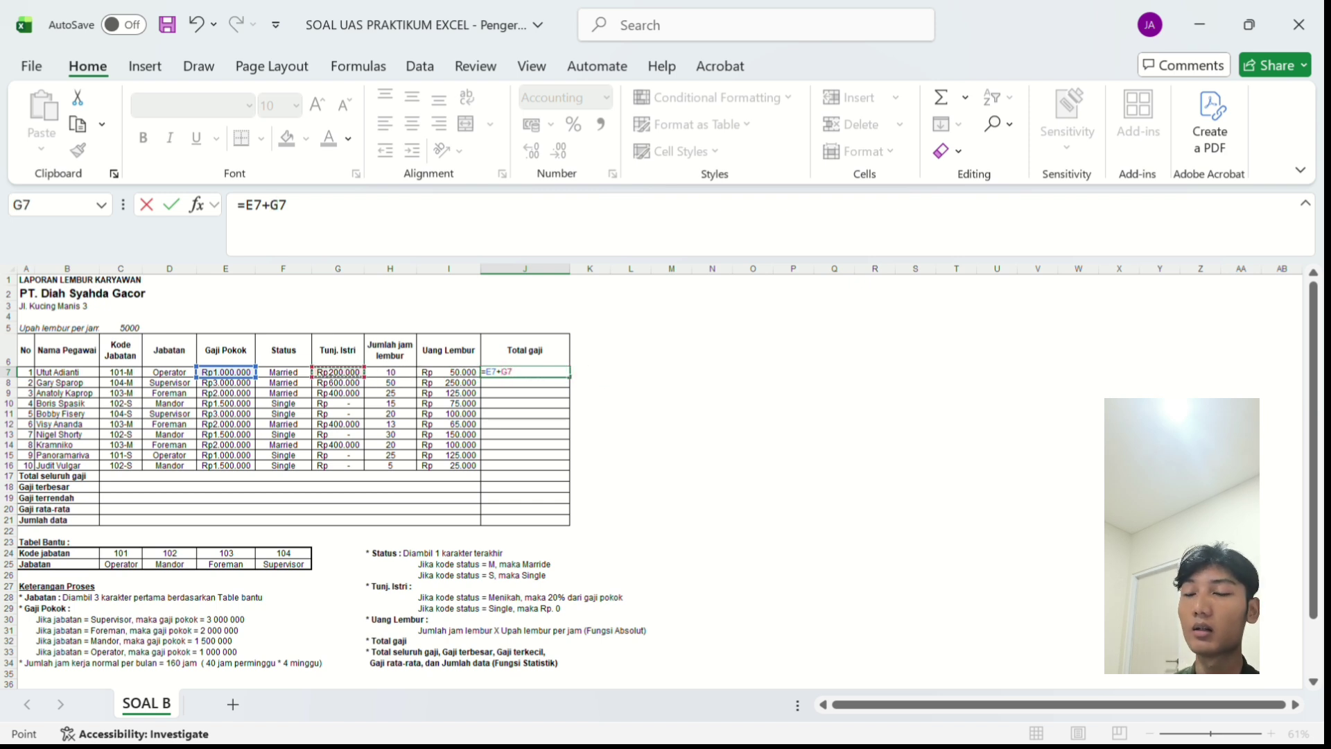
{"action": "type", "text": "+"}
{"action": "key", "text": "Left"}
{"action": "key", "text": "Return"}
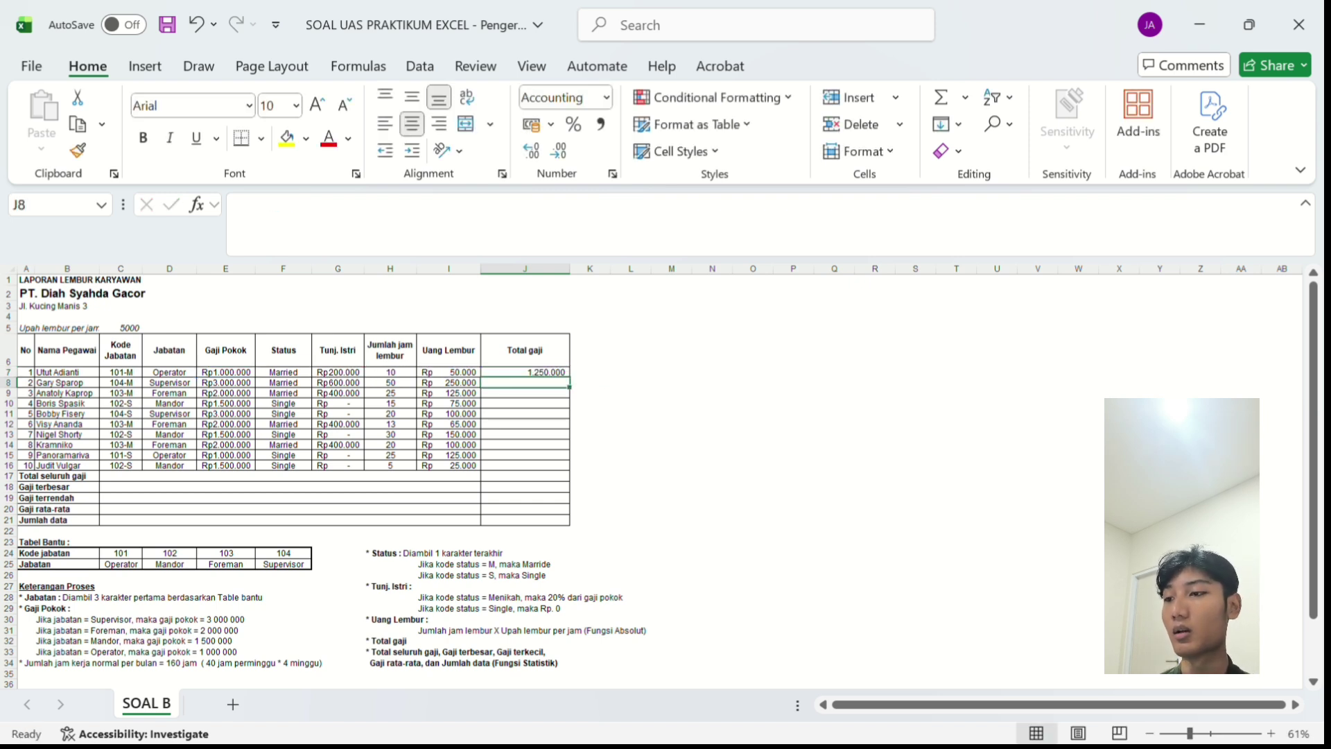
Copy the J7 formula into J8:J16 and format J7:J16 as Rp accounting without decimal places.
{"action": "left_click", "coordinate": [525, 372]}
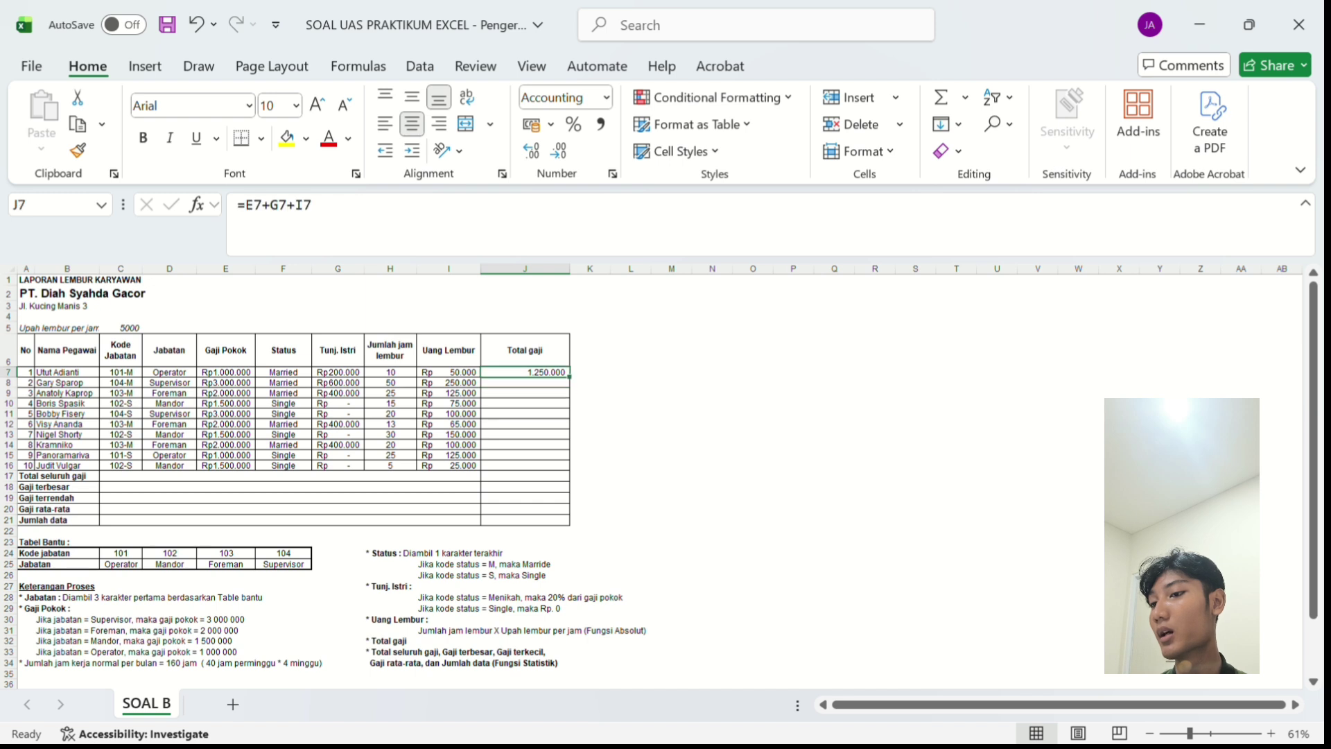
{"action": "left_click_drag", "start_coordinate": [569, 375], "coordinate": [568, 466]}
{"action": "left_click", "coordinate": [532, 124]}
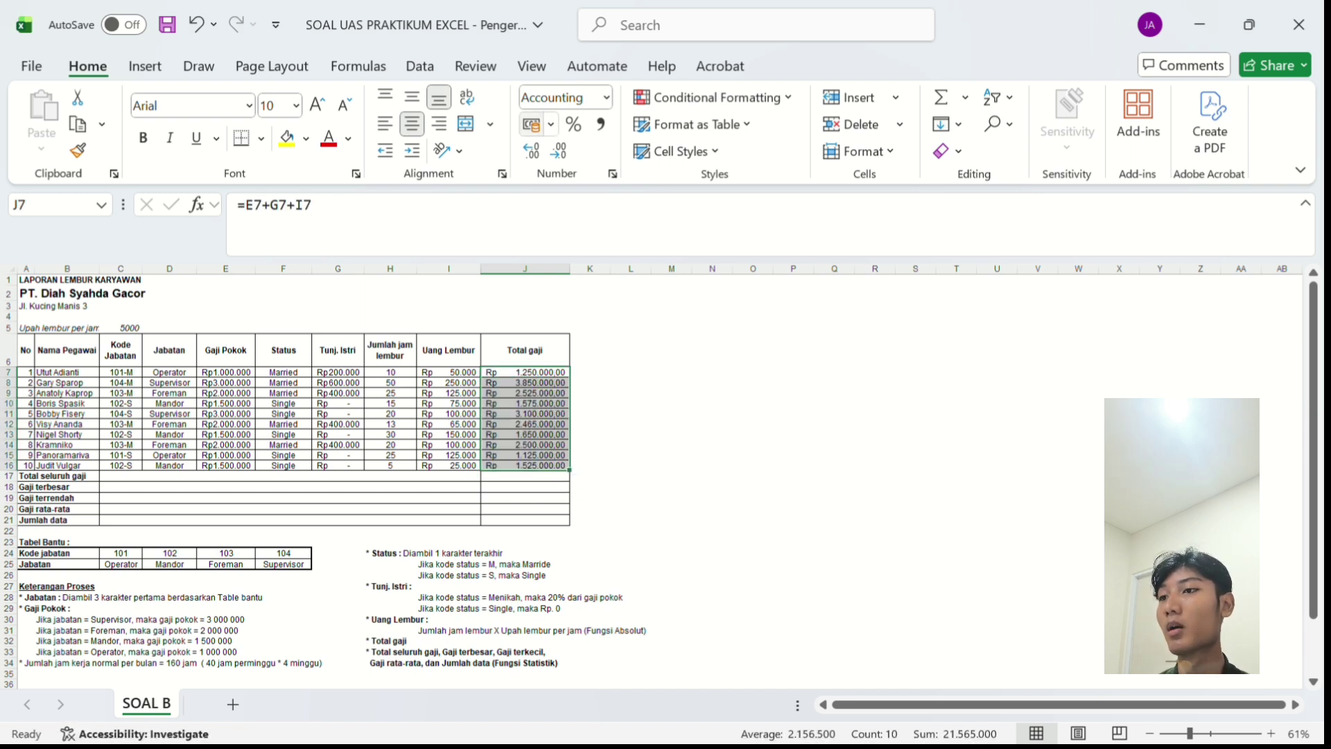
{"action": "left_click", "coordinate": [559, 151]}
{"action": "left_click", "coordinate": [558, 151]}
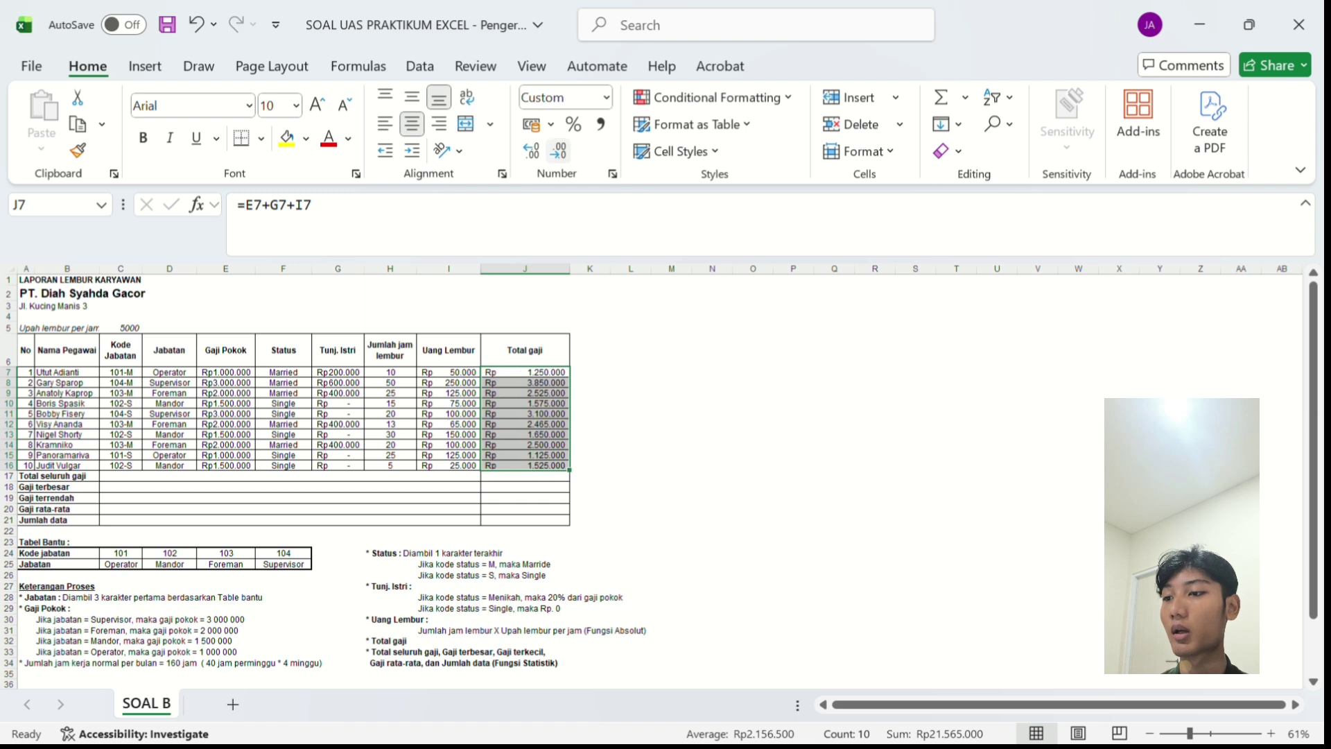
Calculate Total seluruh gaji in J17 with the formula =SUM(J7:J16).
{"action": "left_click", "coordinate": [525, 475]}
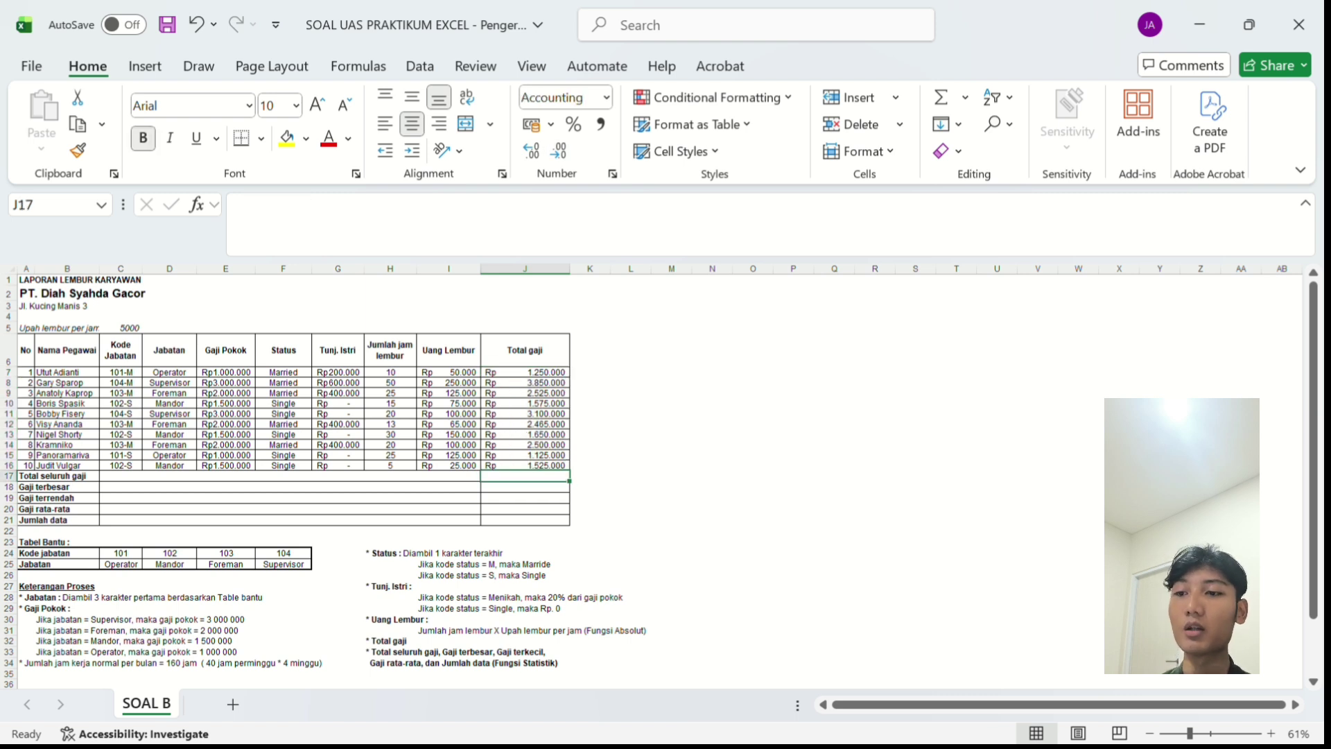
{"action": "type", "text": "="}
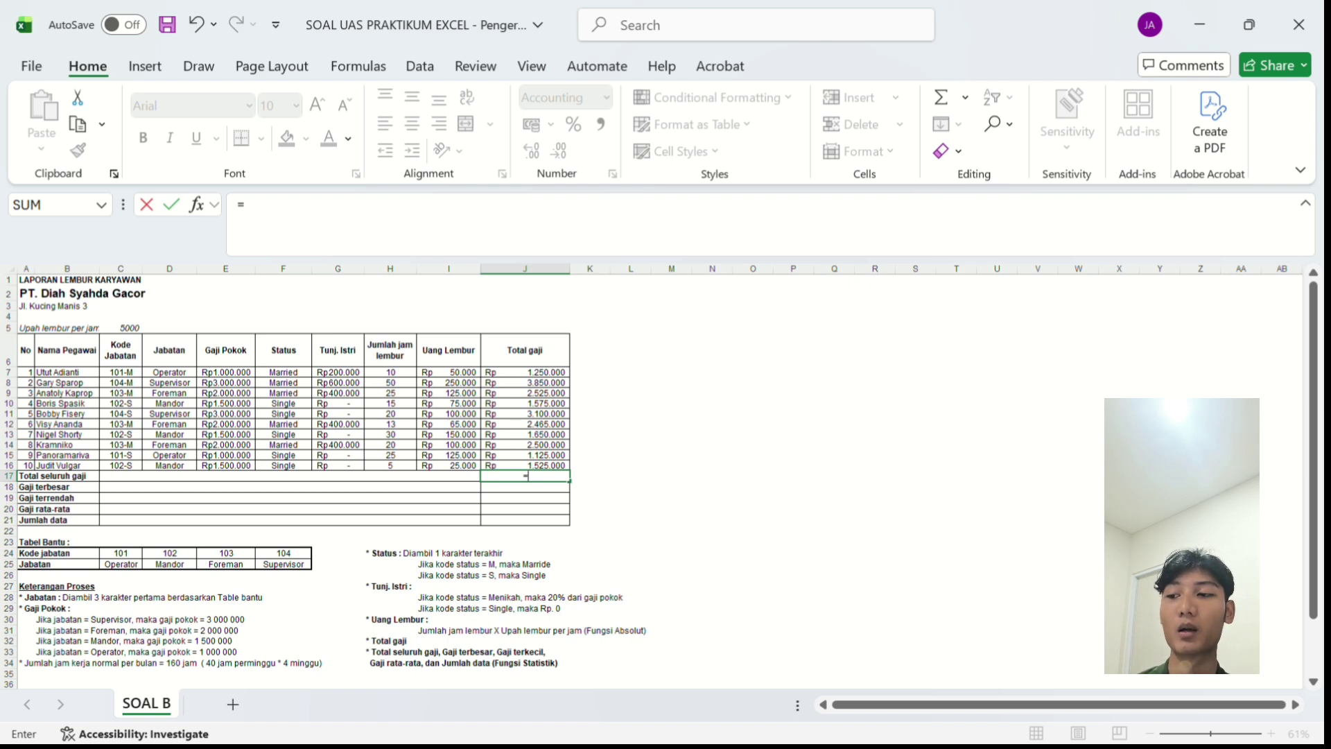
{"action": "type", "text": "Su"}
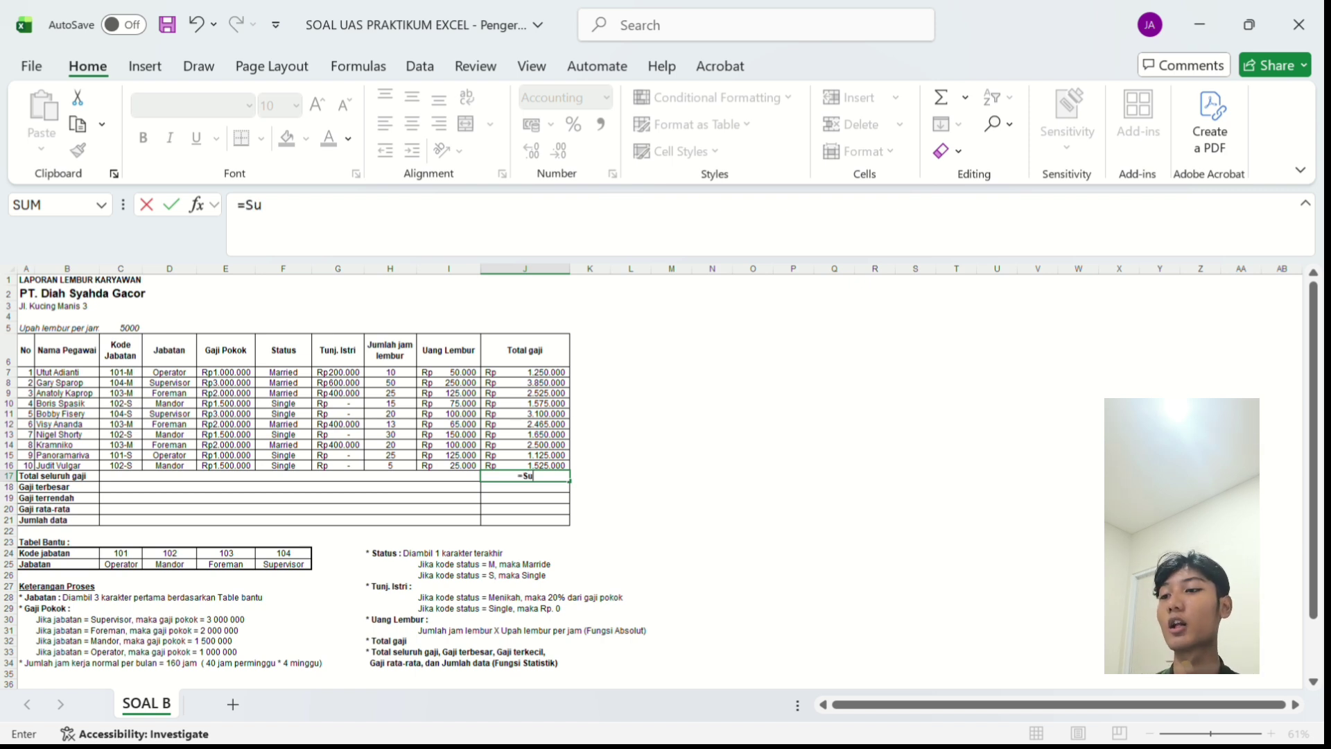
{"action": "key", "text": "Tab"}
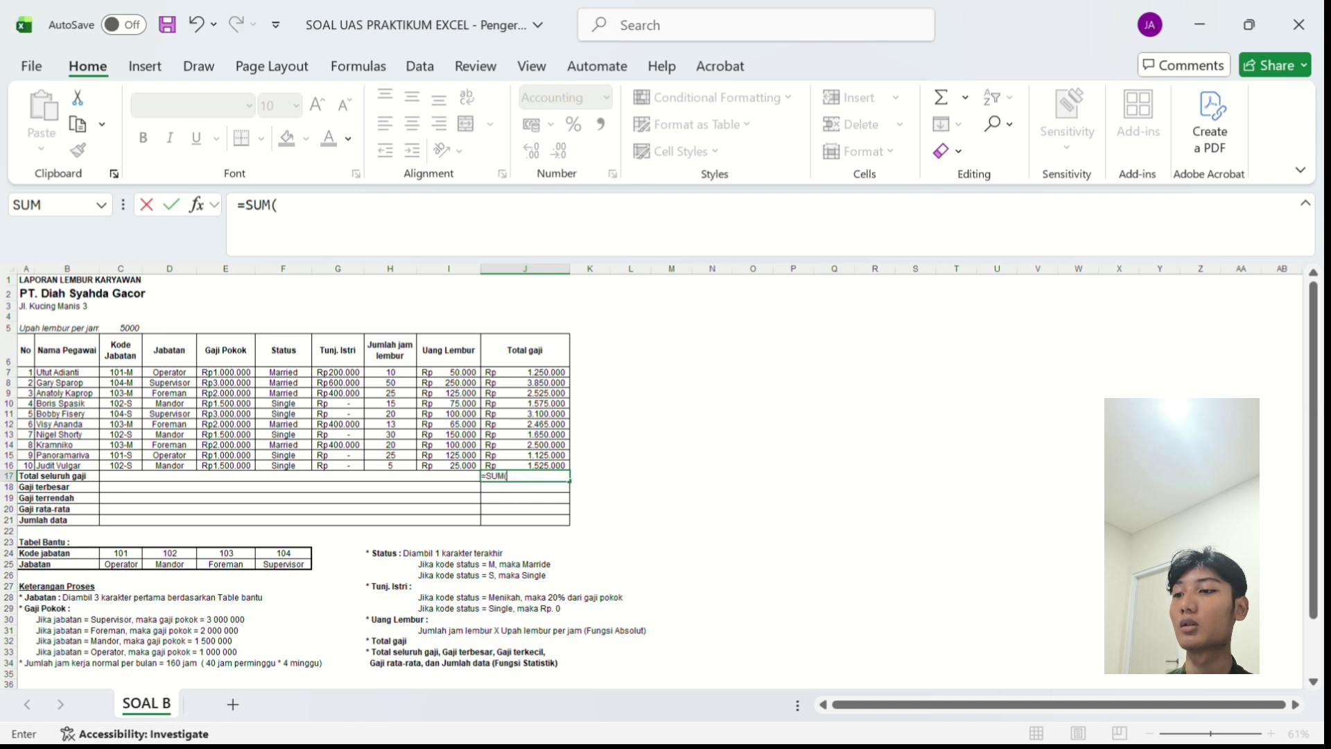
{"action": "left_click_drag", "start_coordinate": [525, 372], "coordinate": [525, 465]}
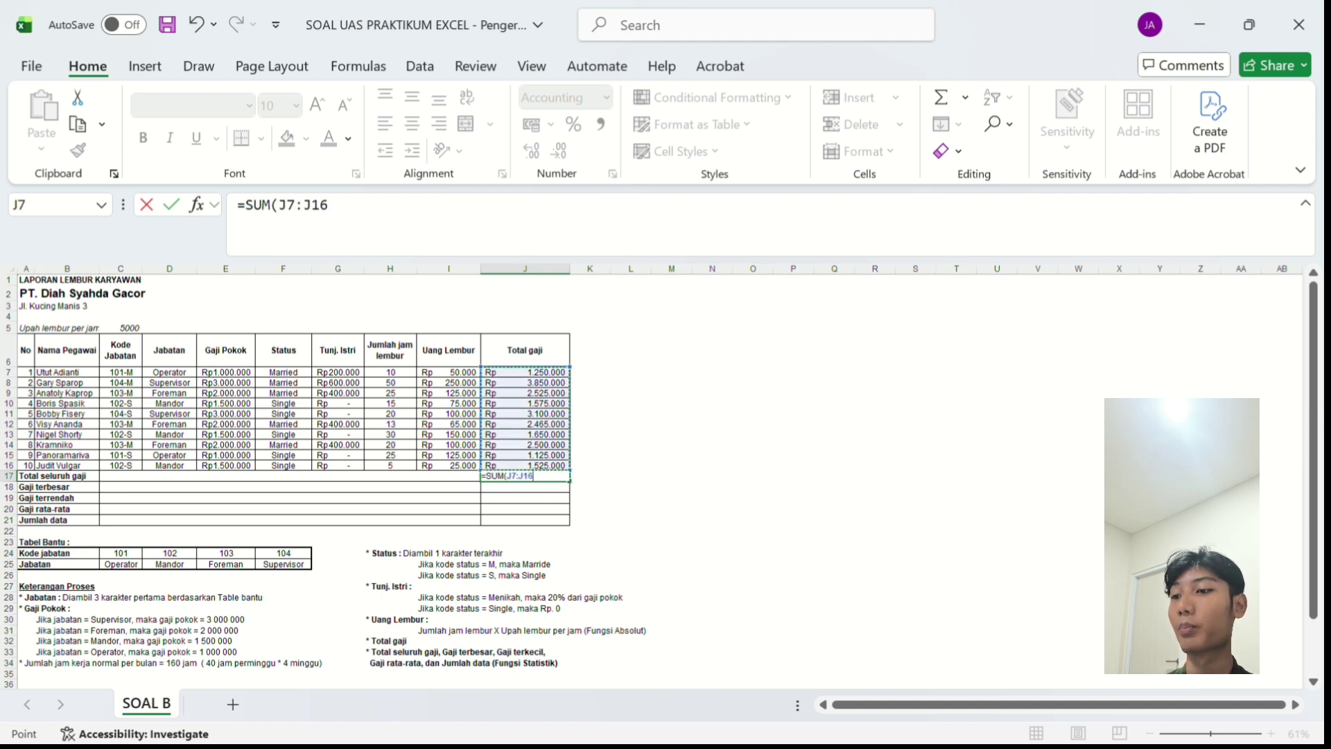
{"action": "key", "text": "Return"}
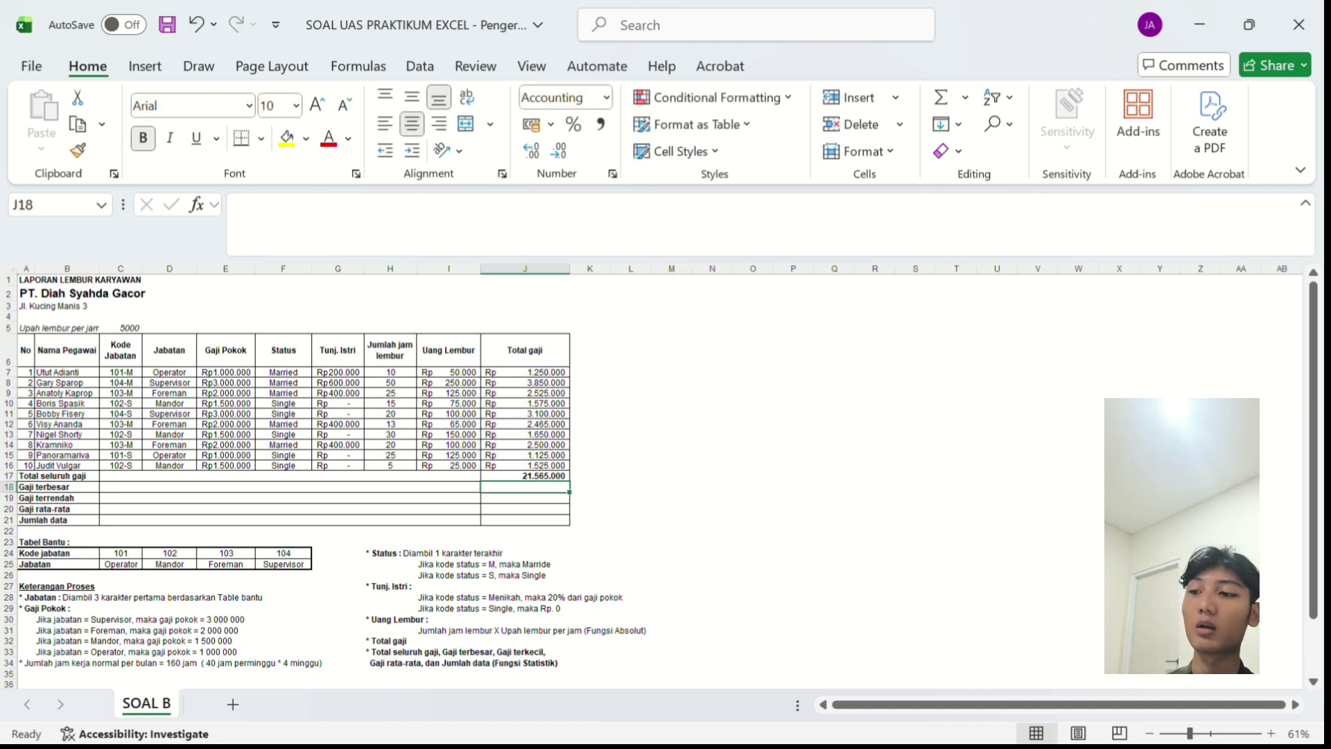
Format the summary cells J17:J21 as Rp accounting without decimal places.
{"action": "left_click", "coordinate": [525, 476]}
{"action": "left_click_drag", "start_coordinate": [525, 477], "coordinate": [525, 520]}
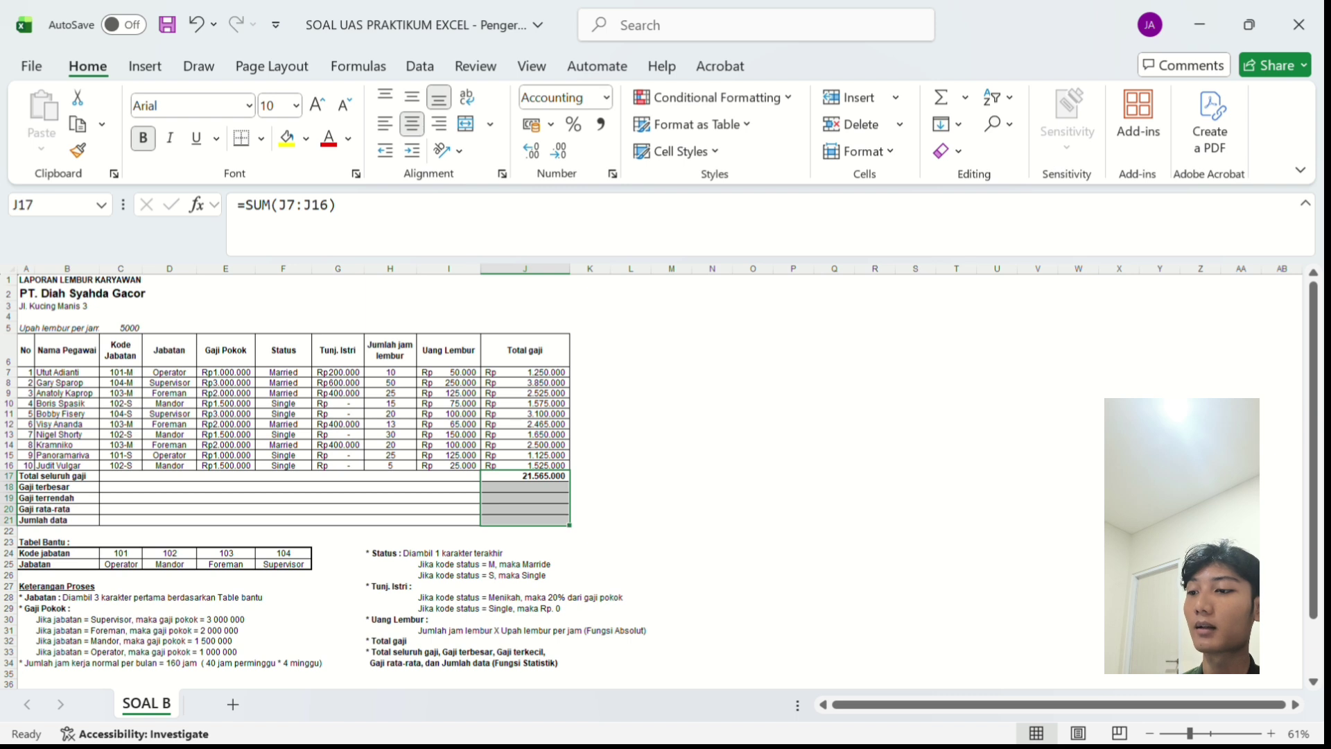
{"action": "left_click", "coordinate": [531, 124]}
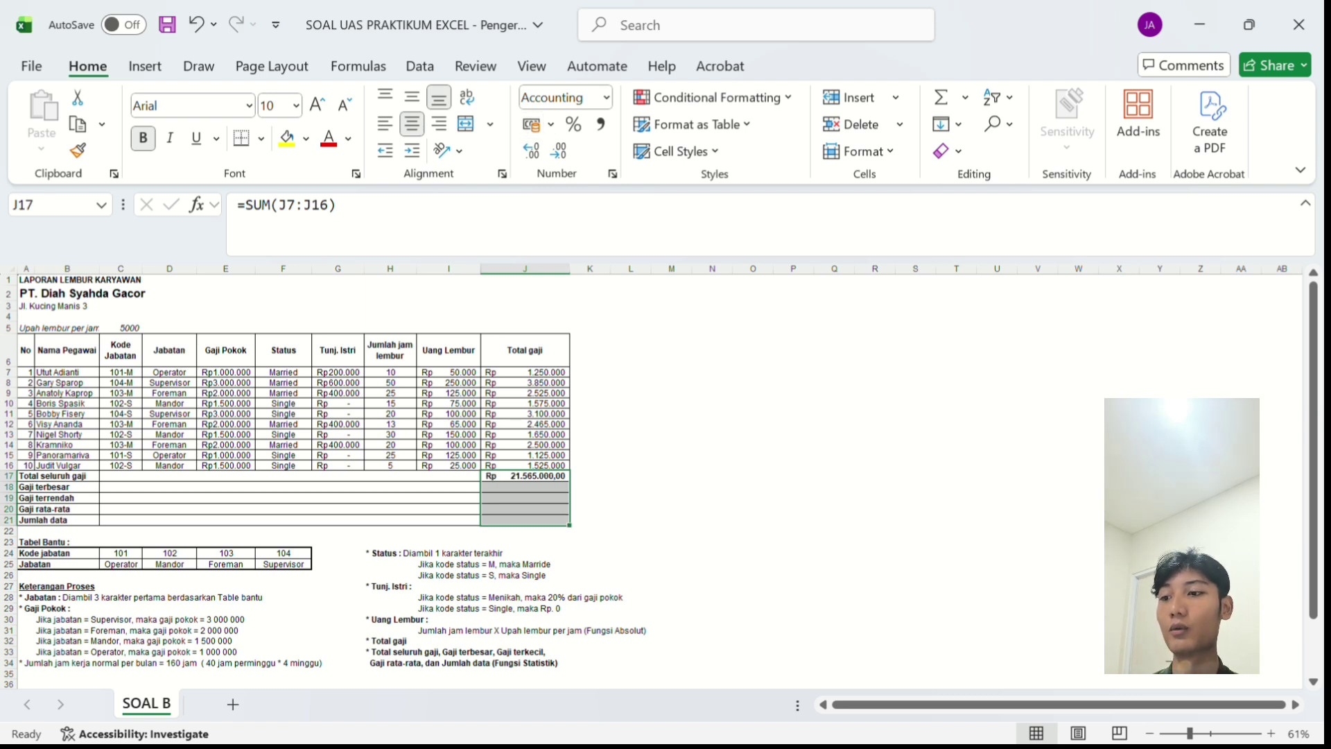
{"action": "left_click", "coordinate": [558, 151]}
{"action": "left_click", "coordinate": [559, 152]}
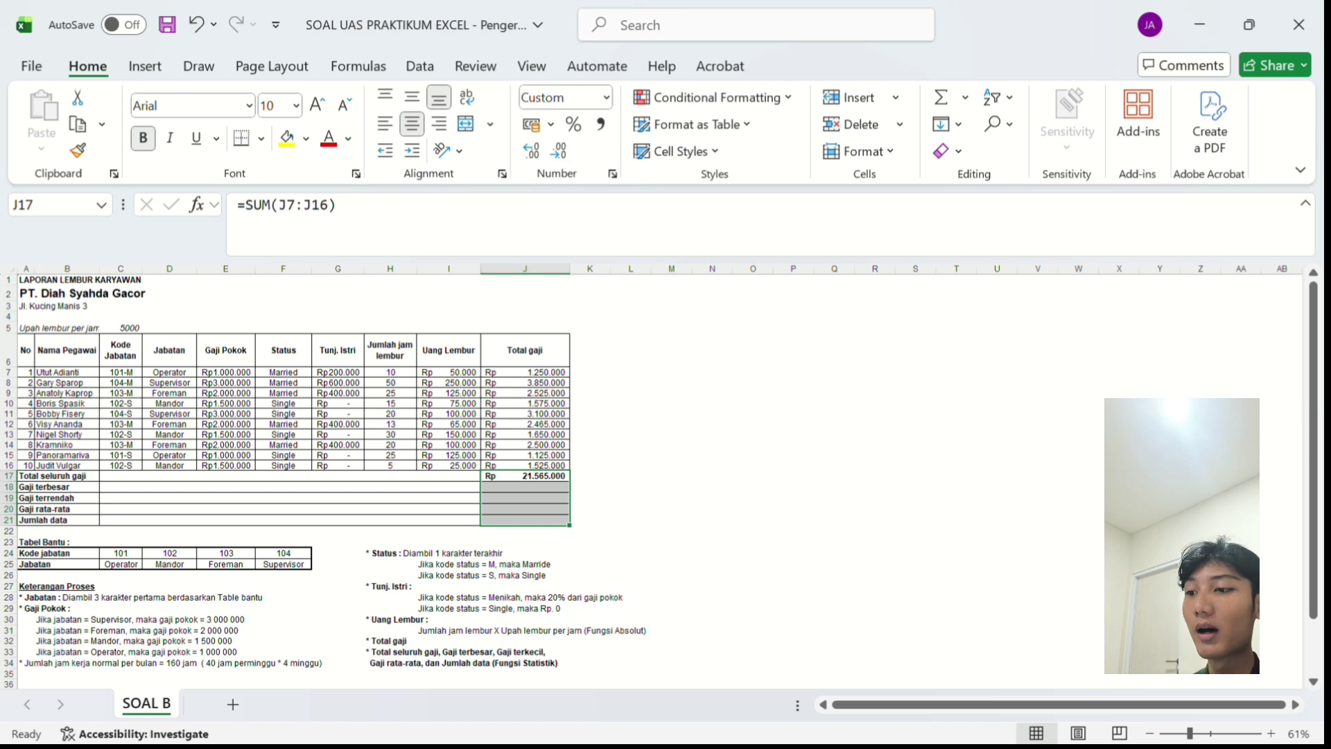
Calculate Gaji terbesar in J18 with the MAX function over J7:J16.
{"action": "left_click", "coordinate": [525, 487]}
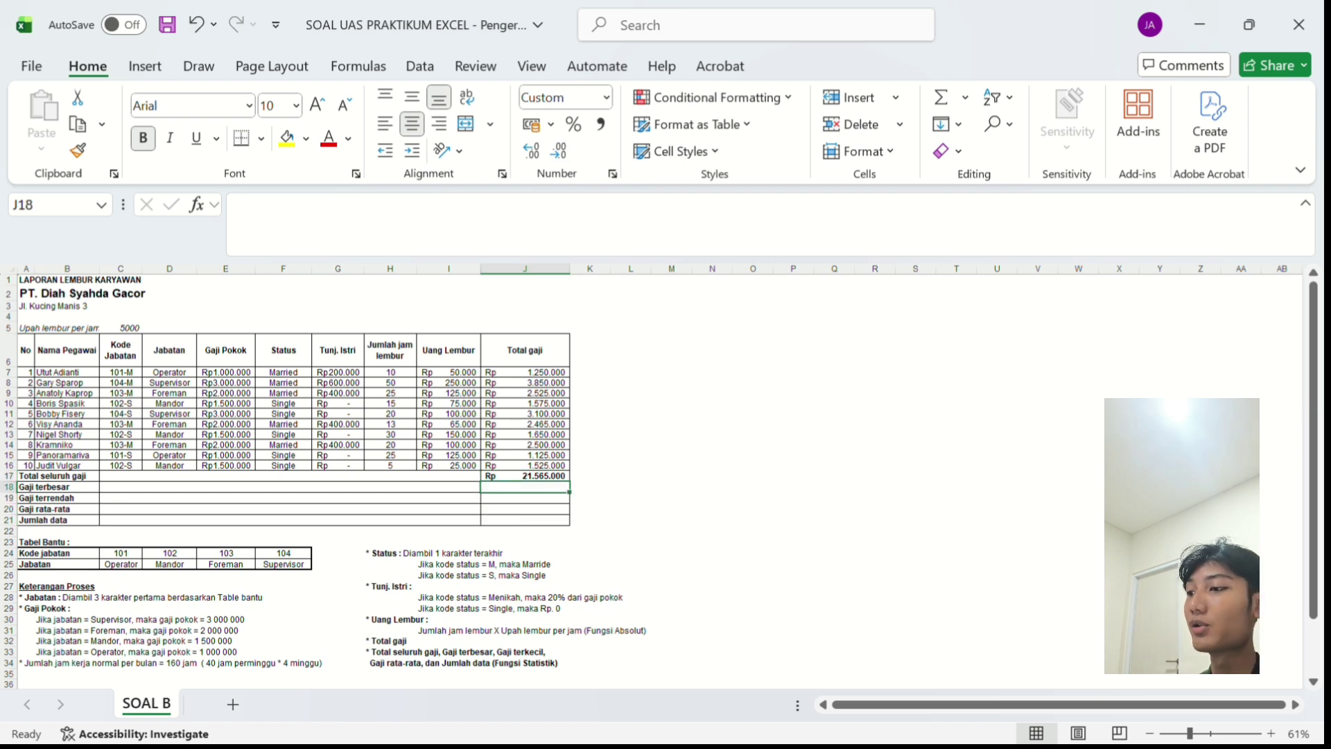
{"action": "type", "text": "=Ma"}
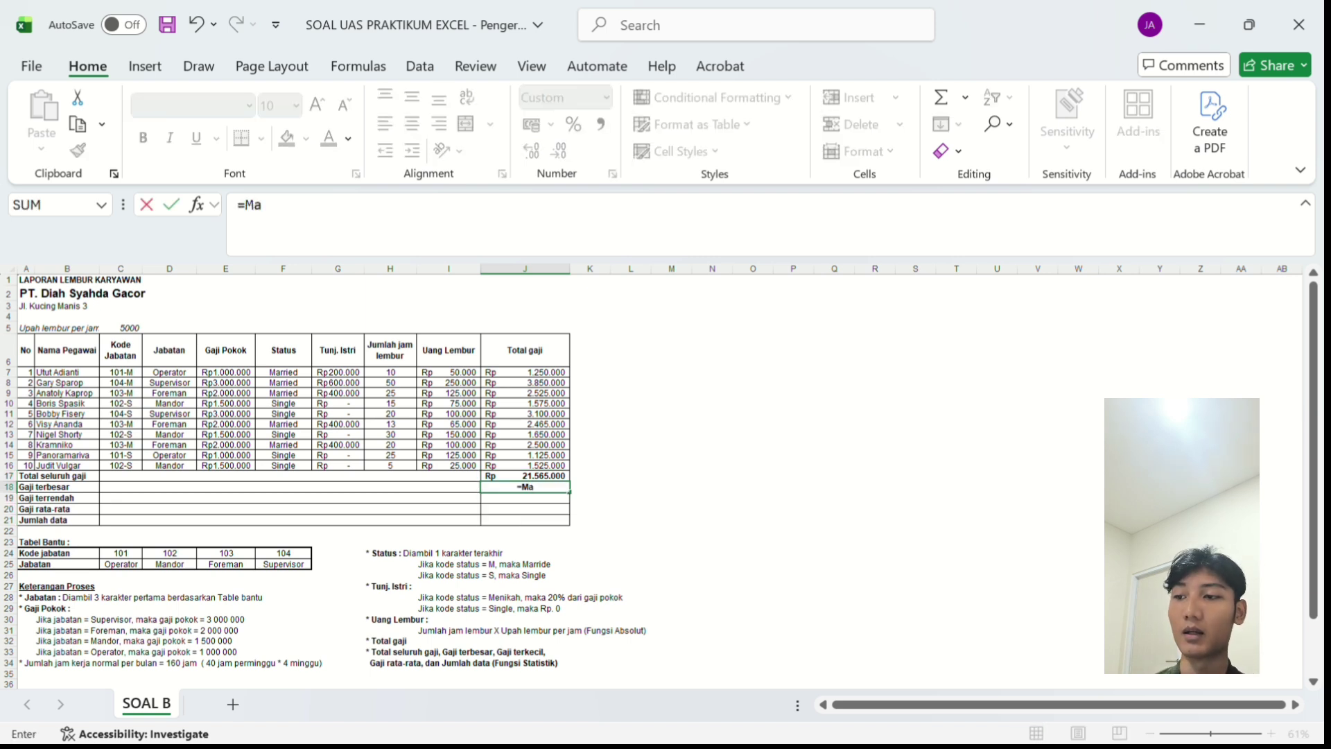
{"action": "key", "text": "Tab"}
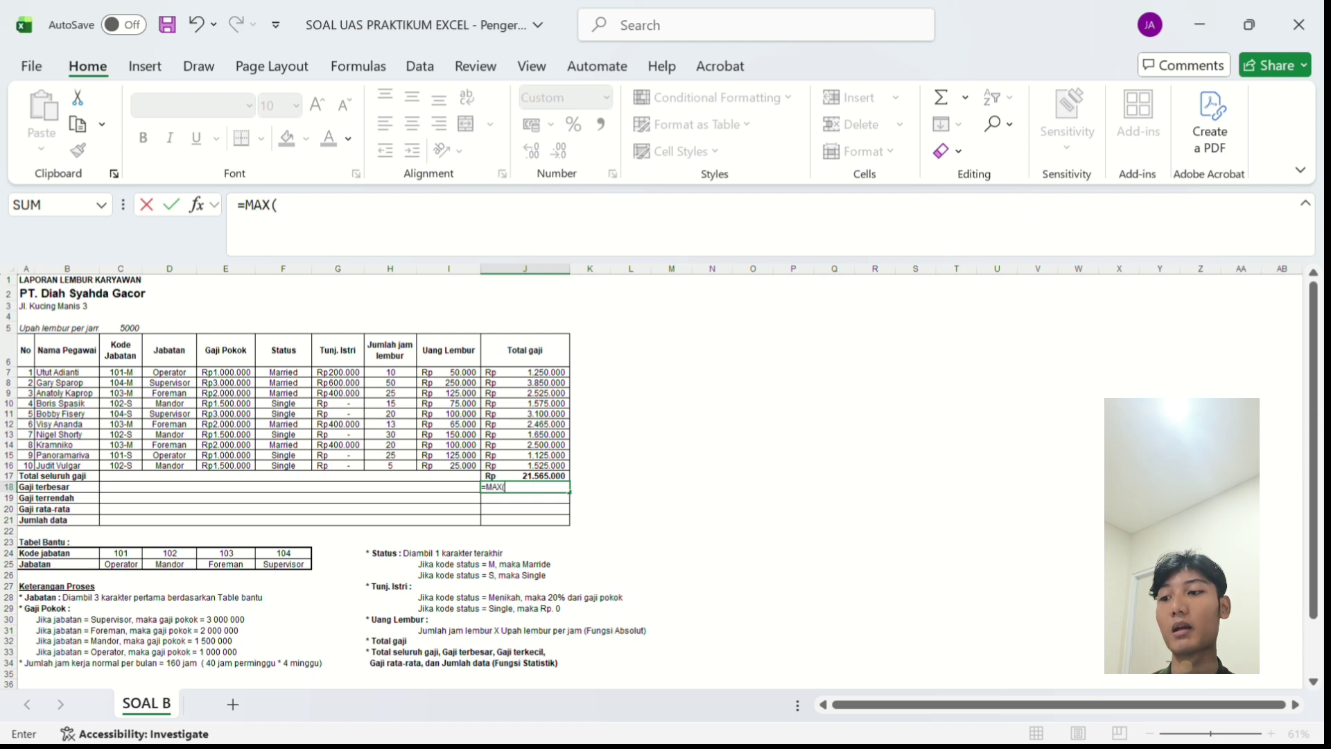
{"action": "left_click_drag", "start_coordinate": [525, 372], "coordinate": [525, 466]}
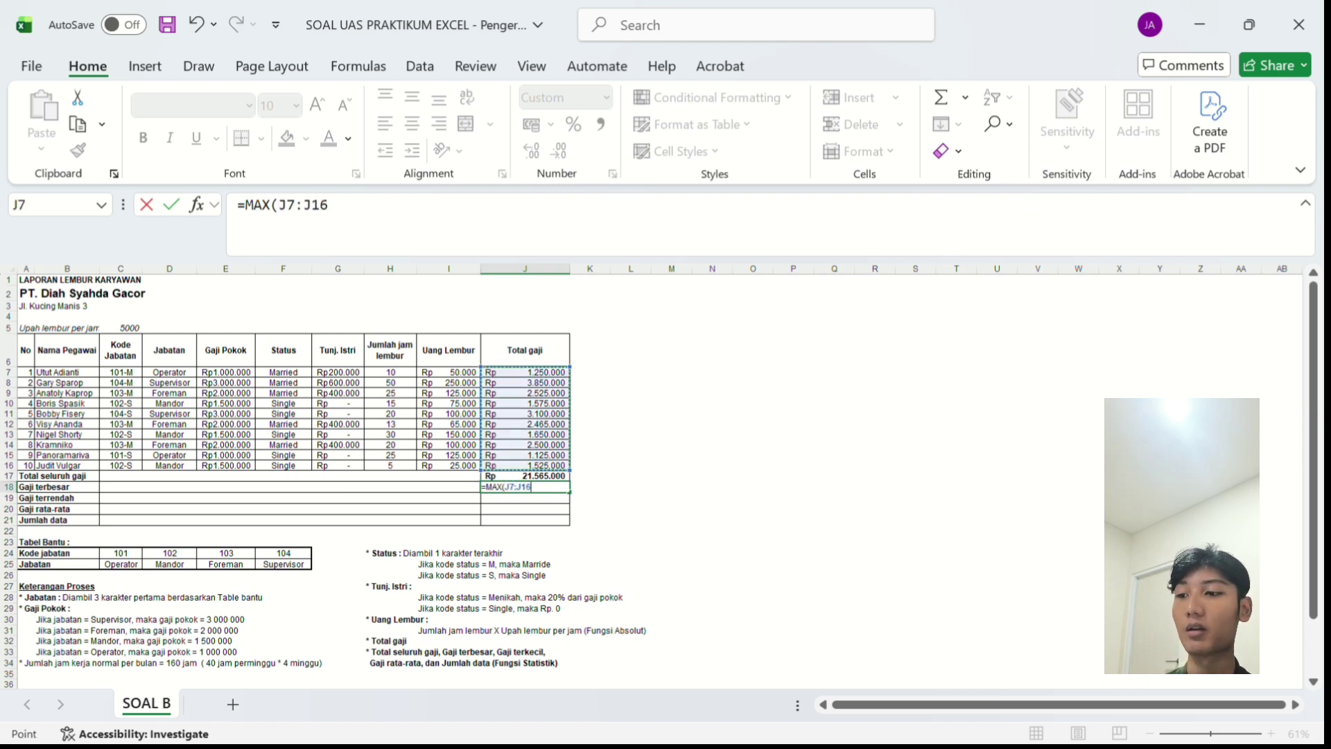
{"action": "key", "text": "Return"}
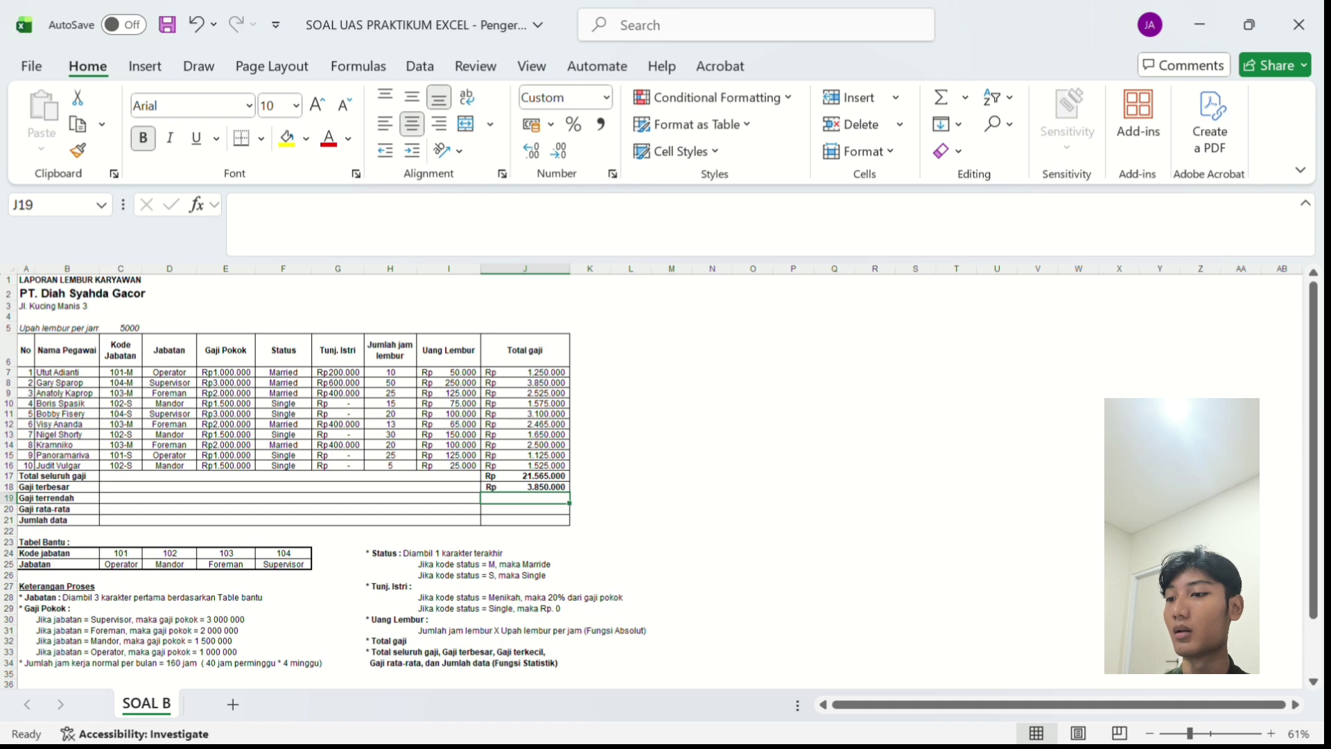
Calculate Gaji terrendah in J19 with the MIN function over the Total gaji values in J7:J16.
{"action": "type", "text": "=MI"}
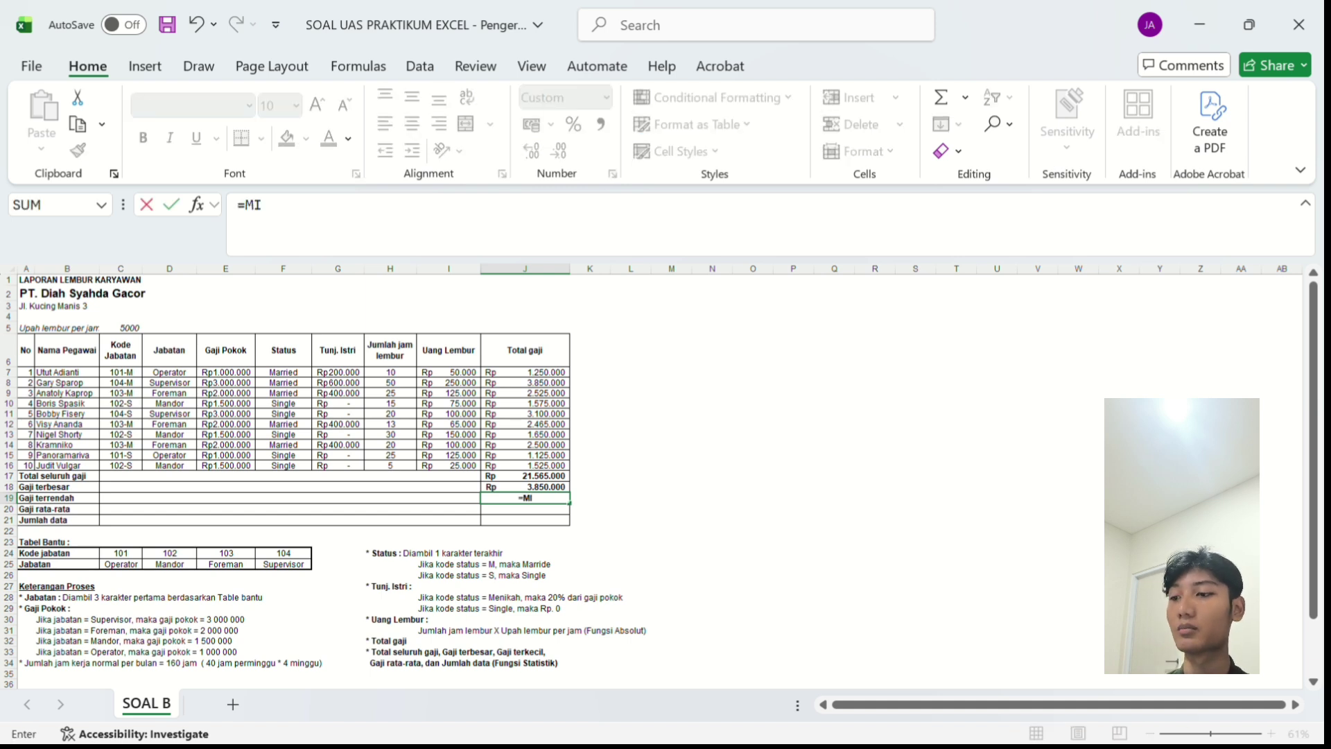
{"action": "type", "text": "N("}
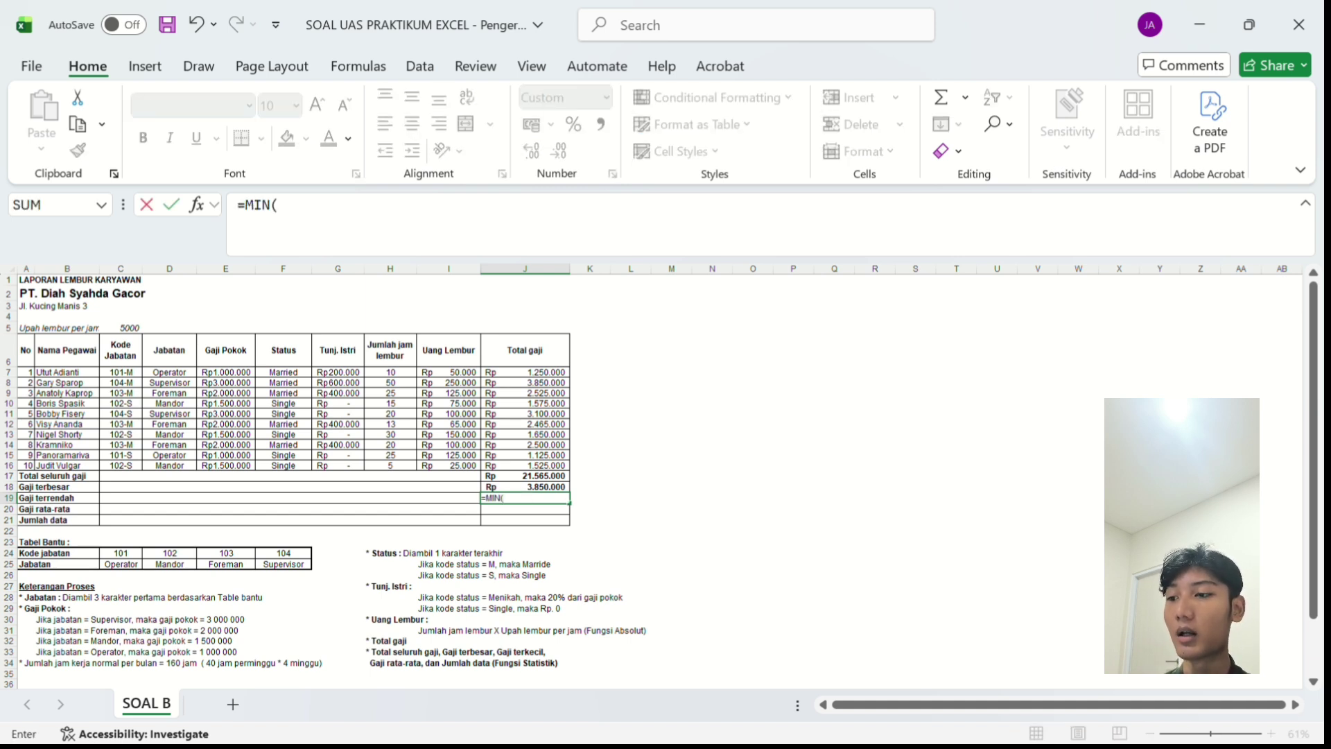
{"action": "left_click_drag", "start_coordinate": [525, 372], "coordinate": [525, 466]}
{"action": "key", "text": "Return"}
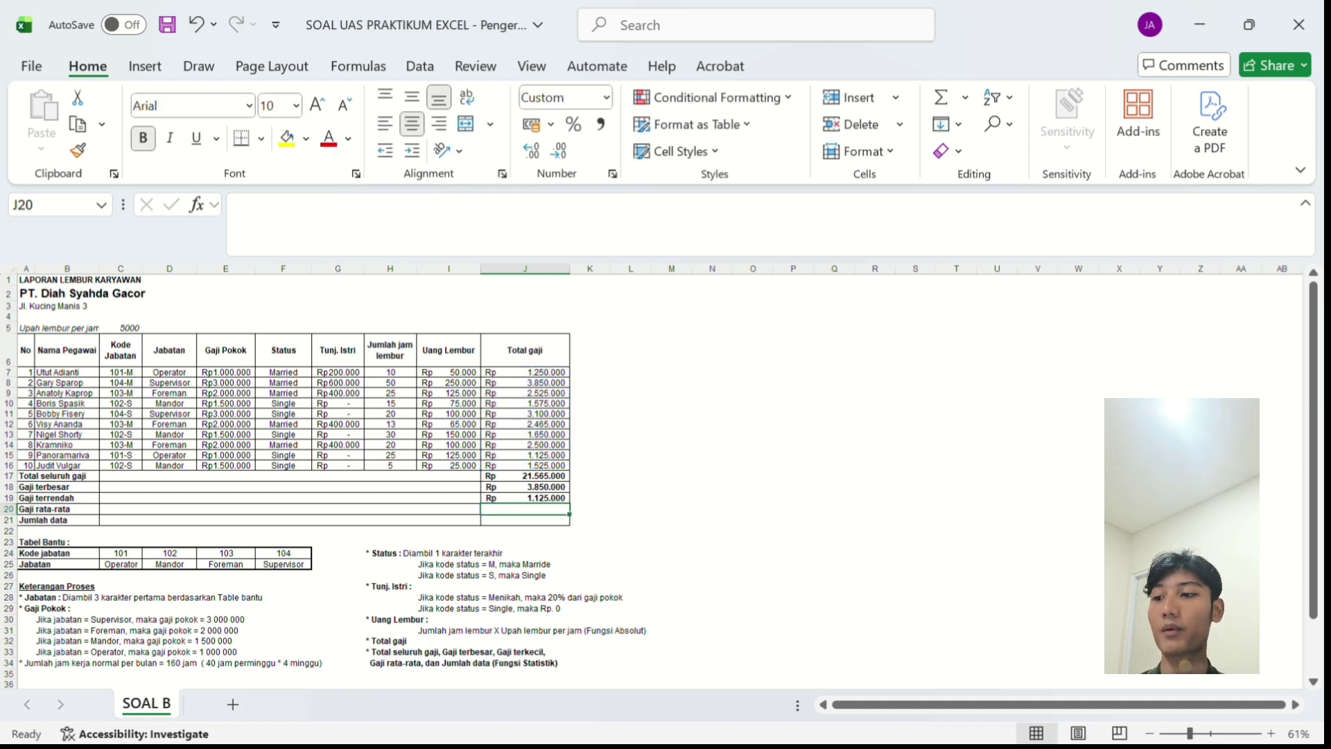
Calculate Gaji rata-rata in J20 with the AVERAGE function over the Total gaji values in J7:J16.
{"action": "type", "text": "=Av"}
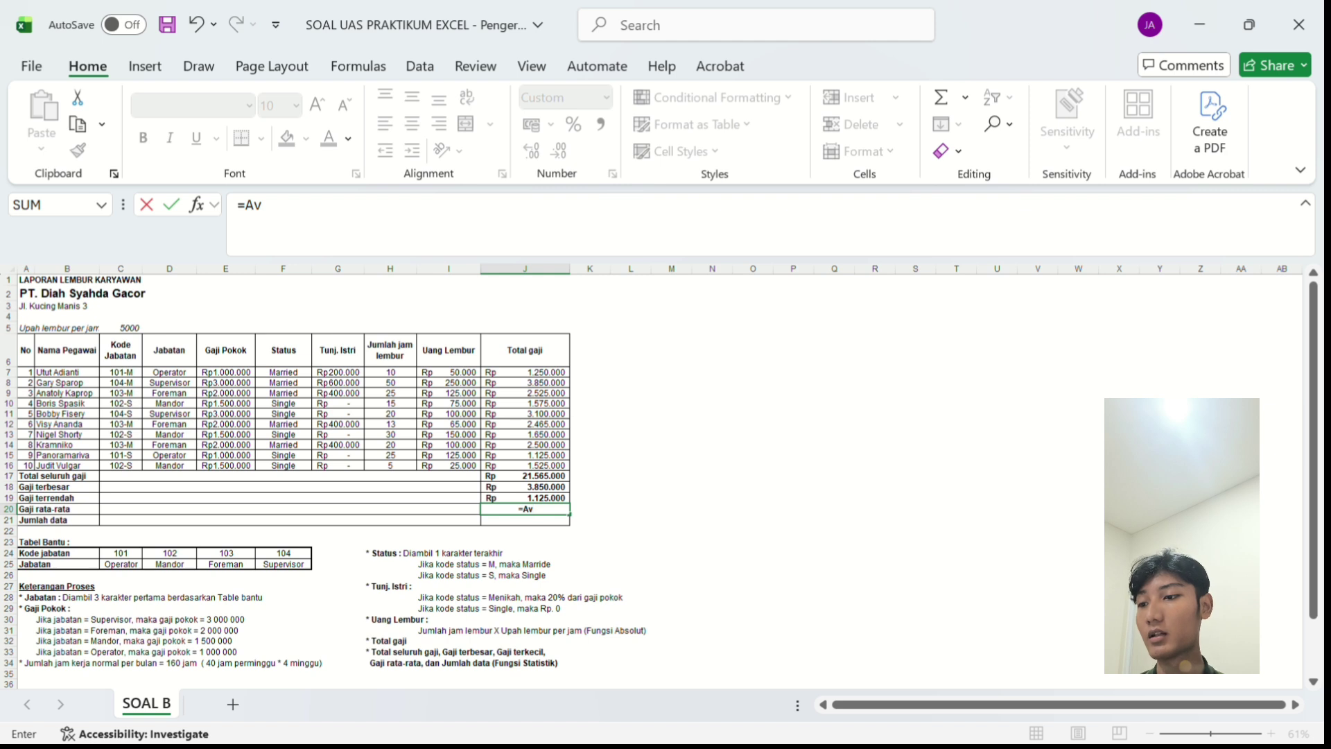
{"action": "key", "text": "Tab"}
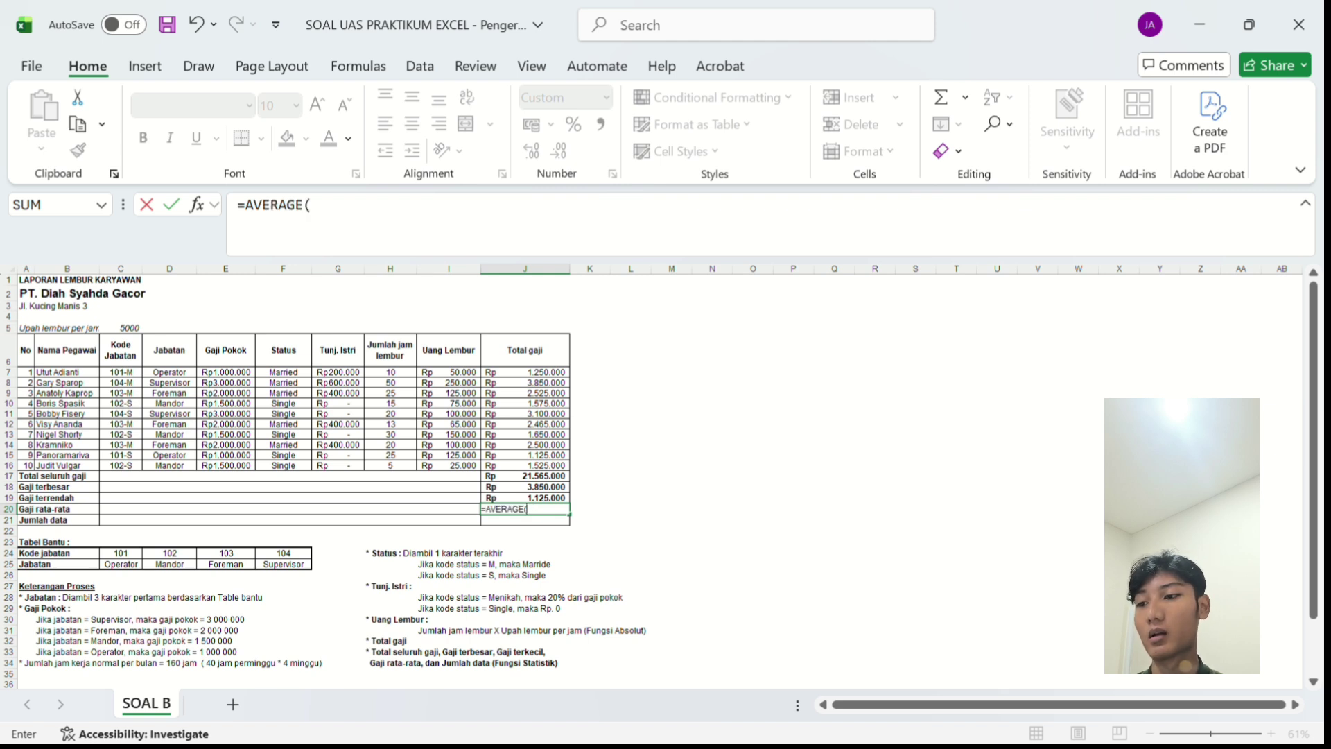
{"action": "left_click_drag", "start_coordinate": [525, 372], "coordinate": [525, 465]}
{"action": "key", "text": "Return"}
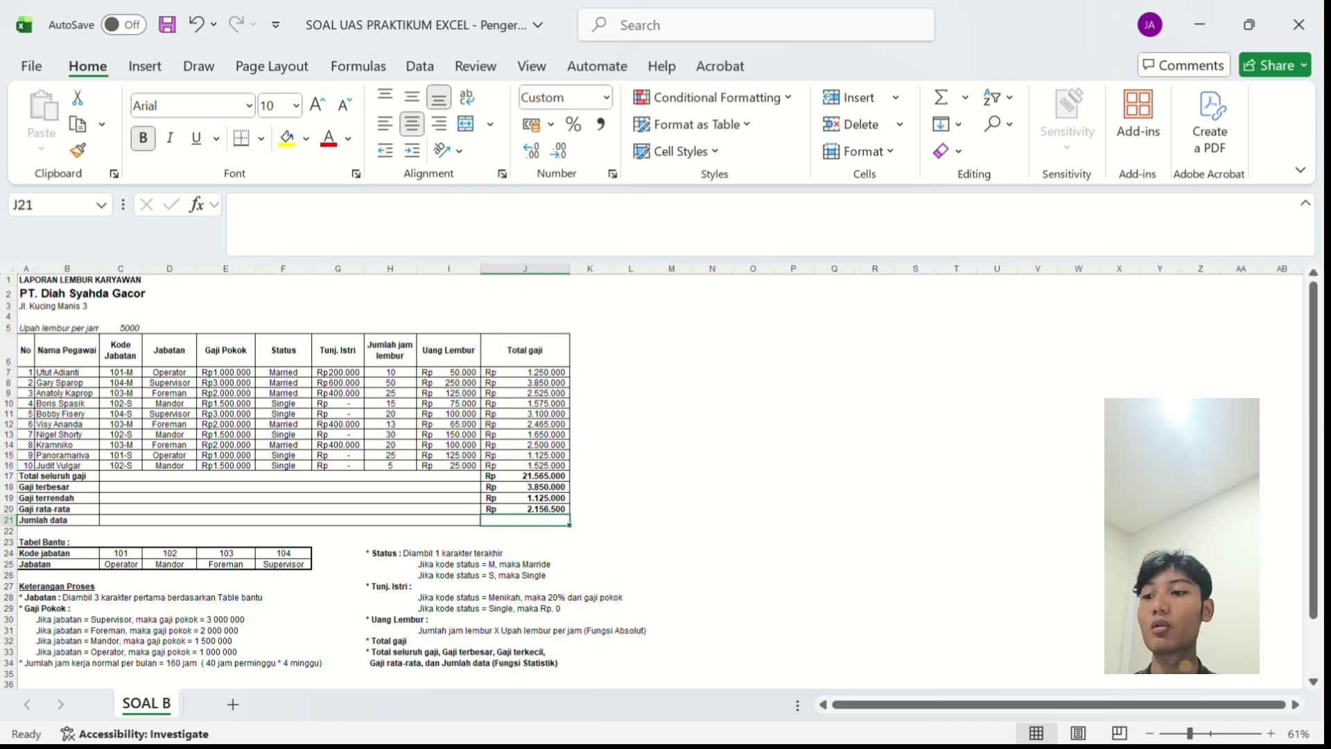
Calculate Jumlah data in J21 with the COUNTA function over the Nama Pegawai entries in B7:B16.
{"action": "type", "text": "=co"}
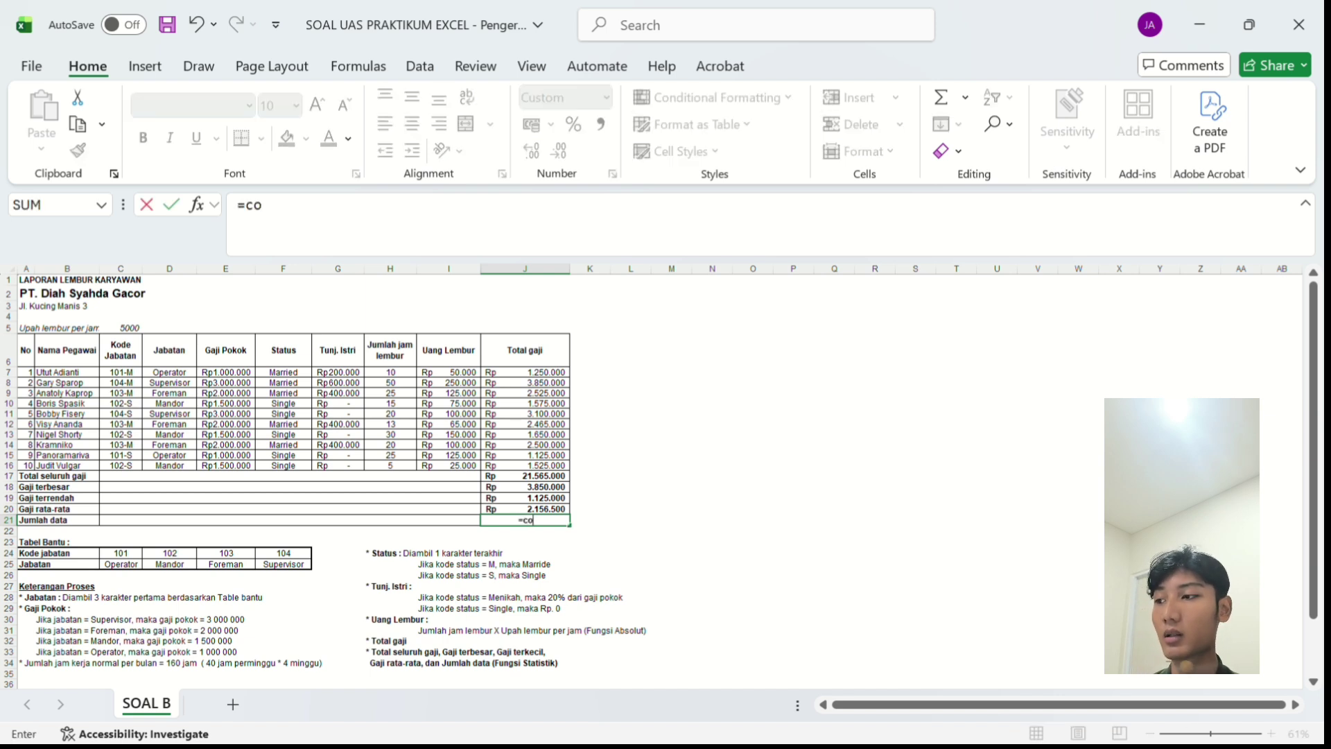
{"action": "type", "text": "un"}
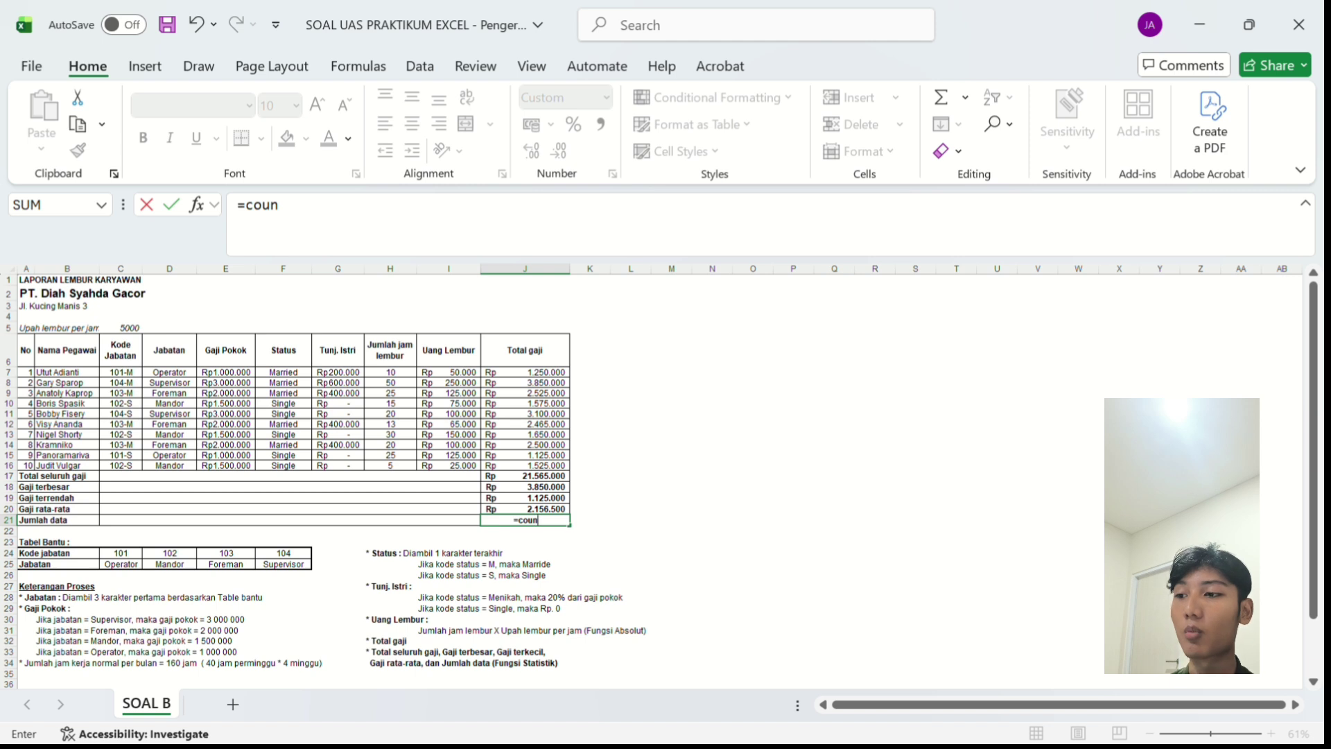
{"action": "type", "text": "ta"}
{"action": "key", "text": "Tab"}
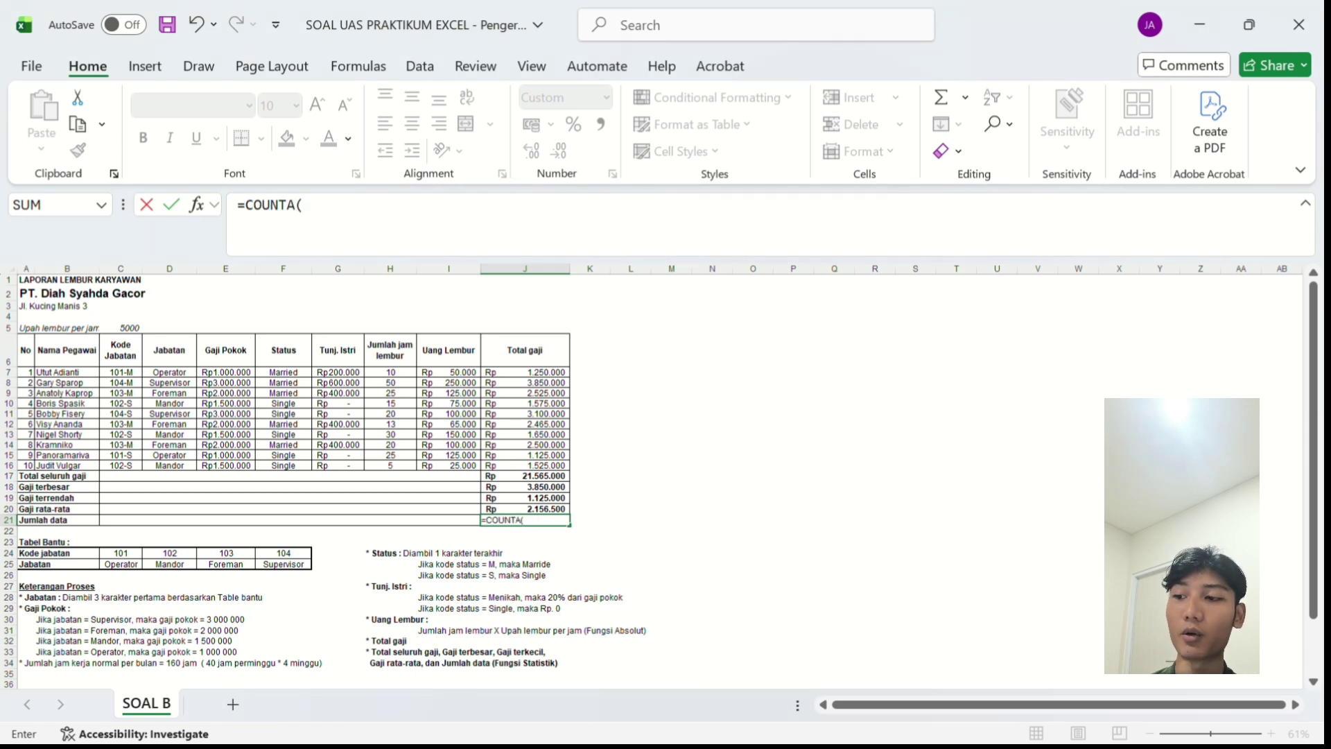
{"action": "left_click_drag", "start_coordinate": [67, 372], "coordinate": [67, 465]}
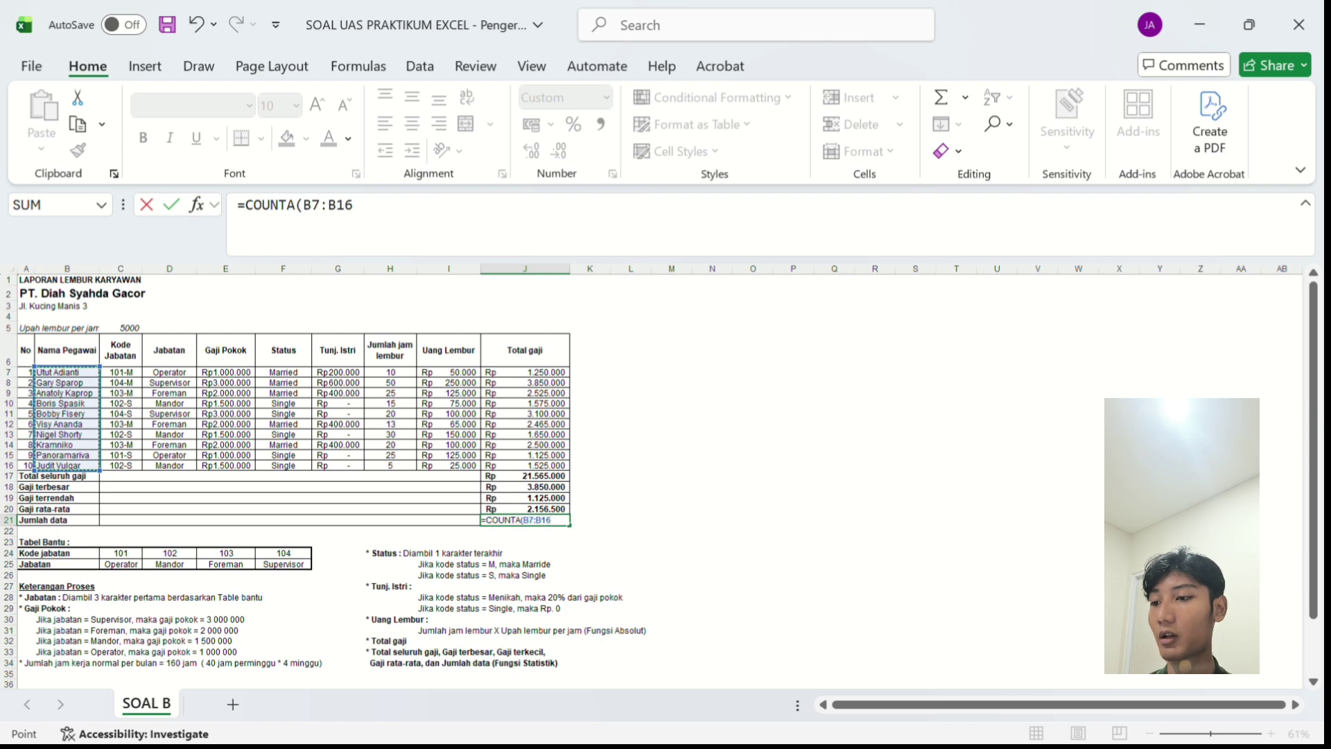
{"action": "key", "text": "Return"}
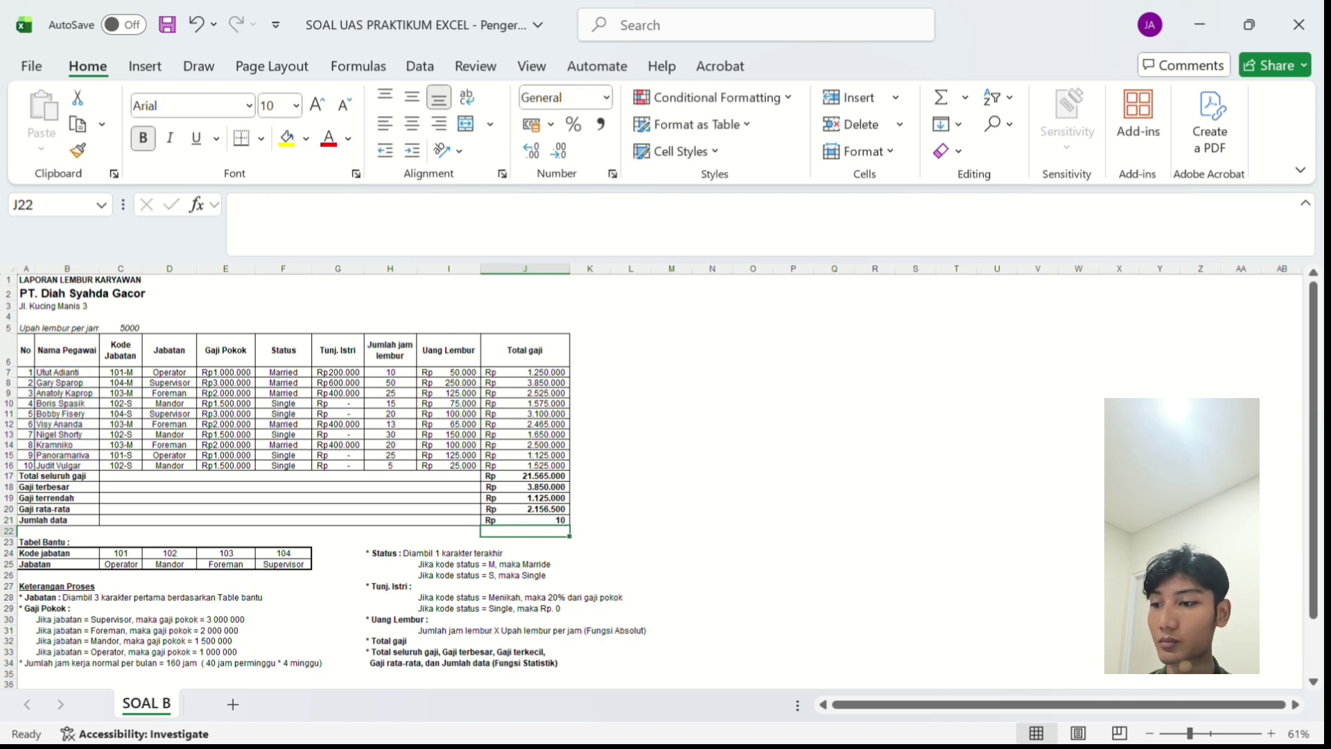